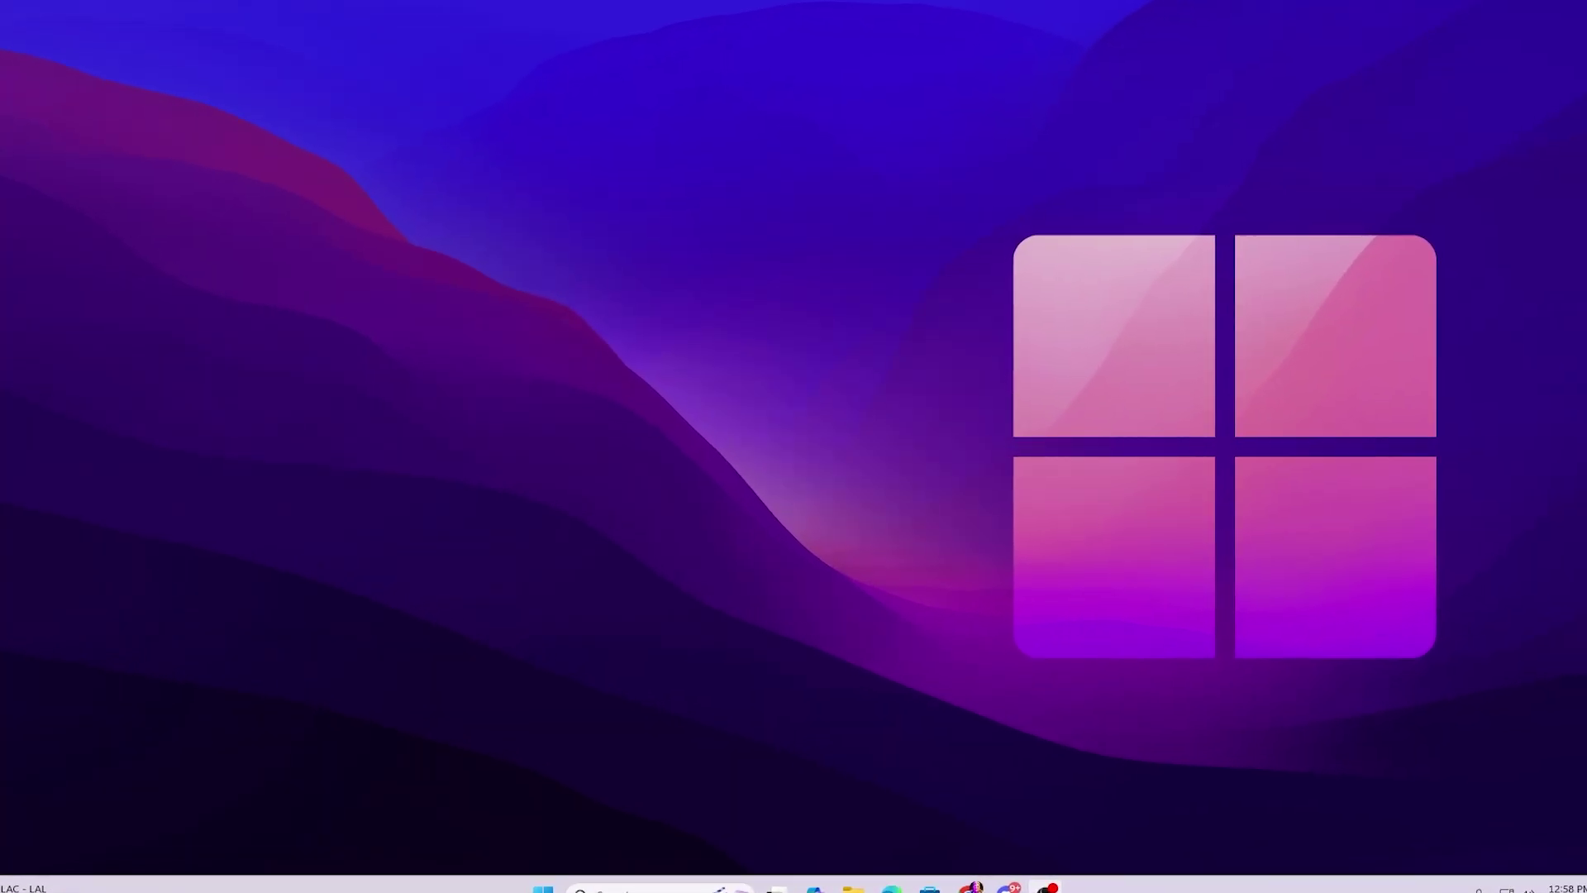
Open the Temporary files page in the Windows storage settings
{"action": "key", "text": "super+s"}
{"action": "type", "text": "tem"}
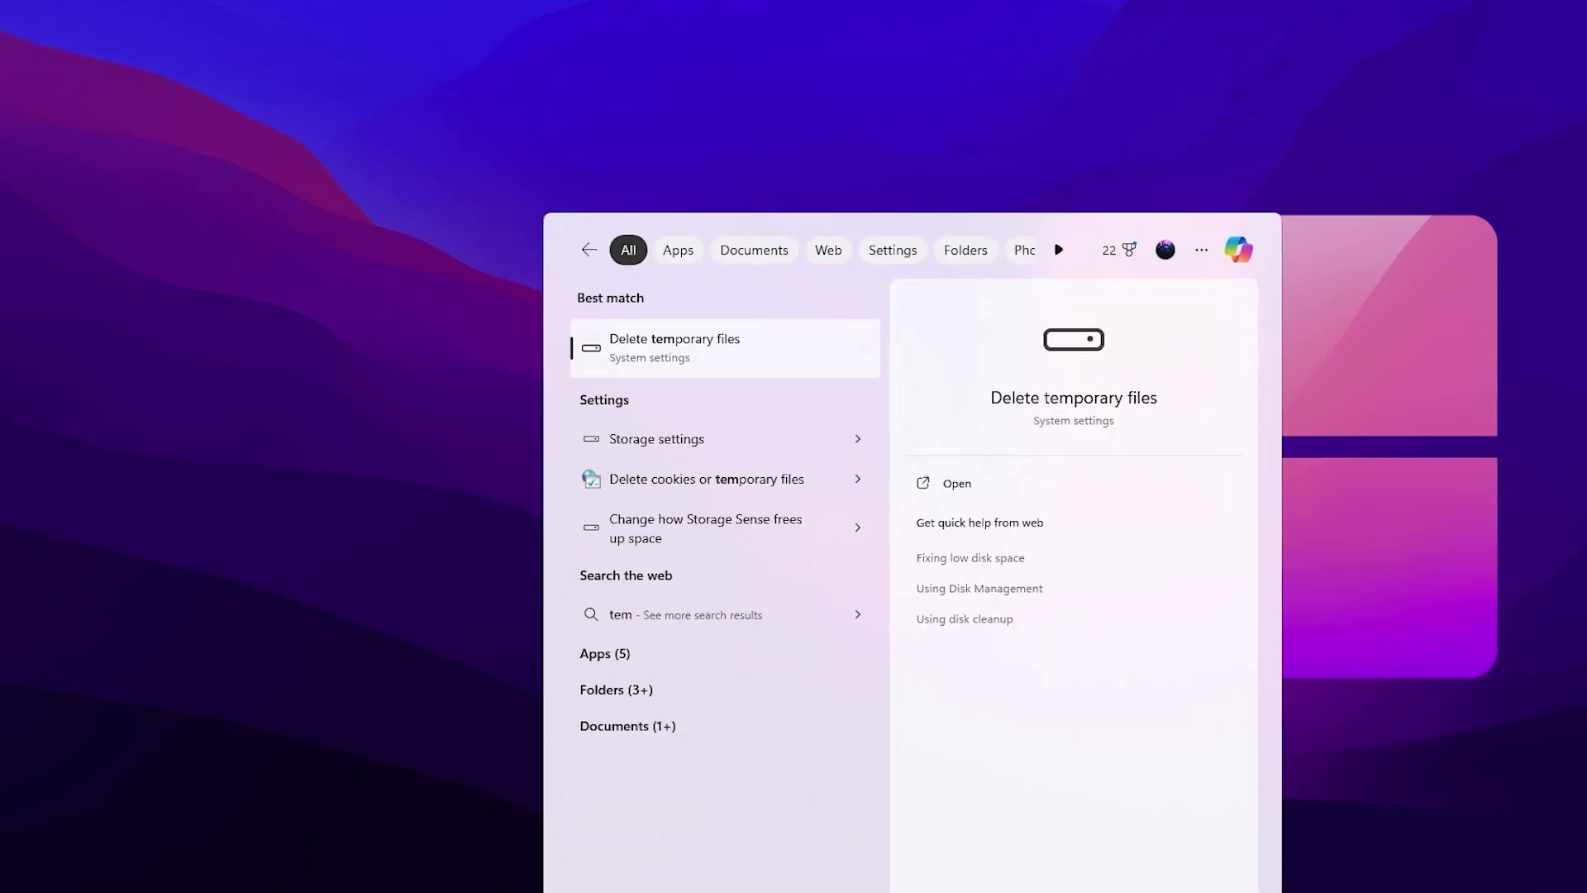
{"action": "left_click", "coordinate": [661, 339]}
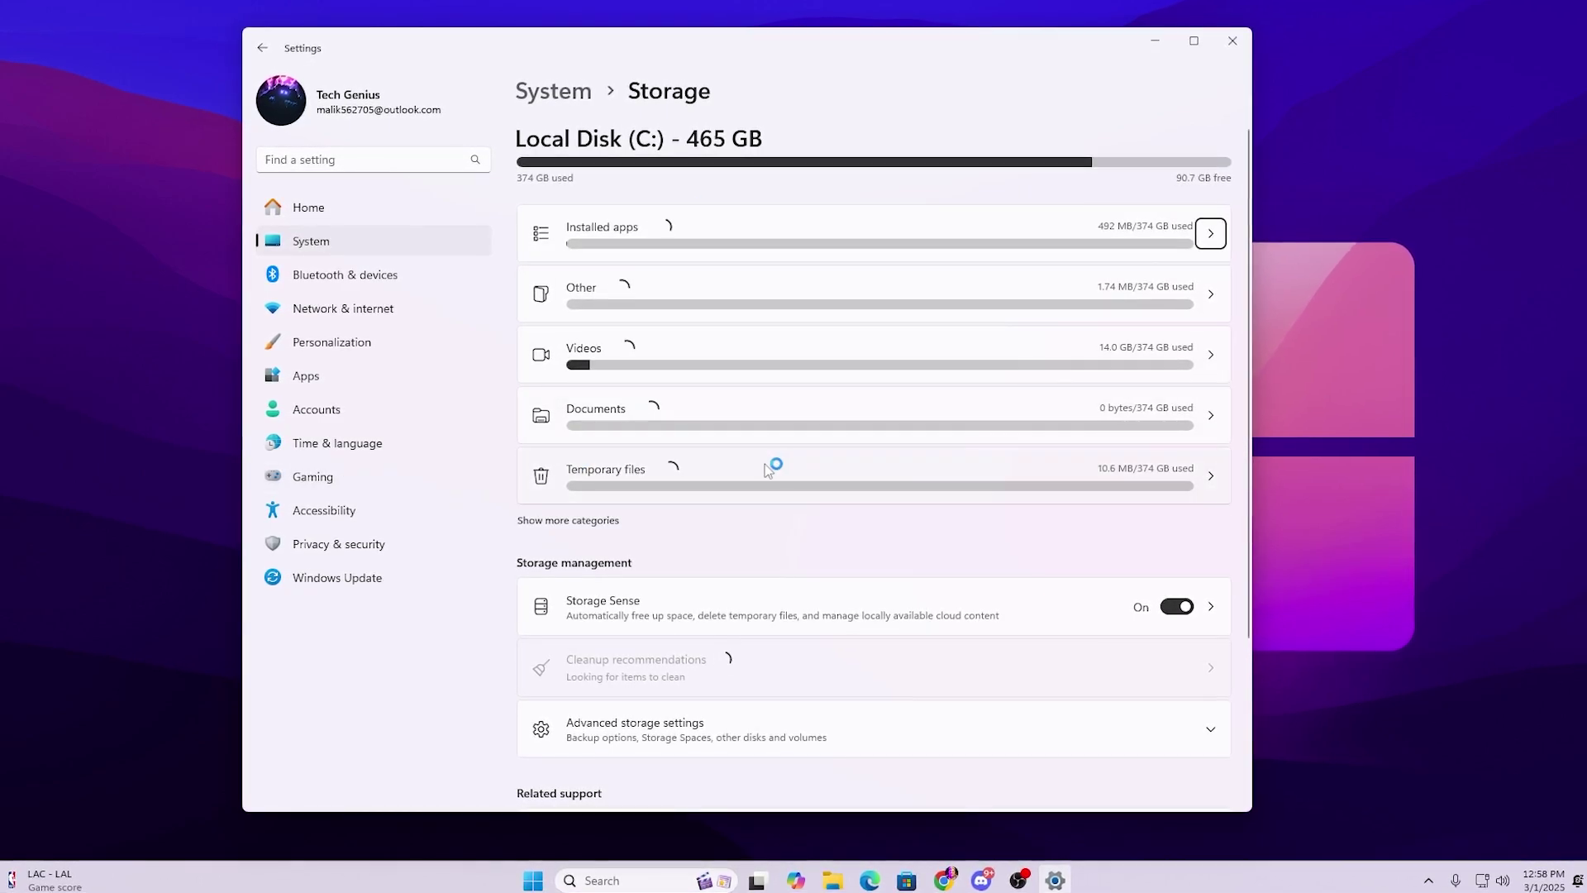
{"action": "left_click", "coordinate": [736, 471]}
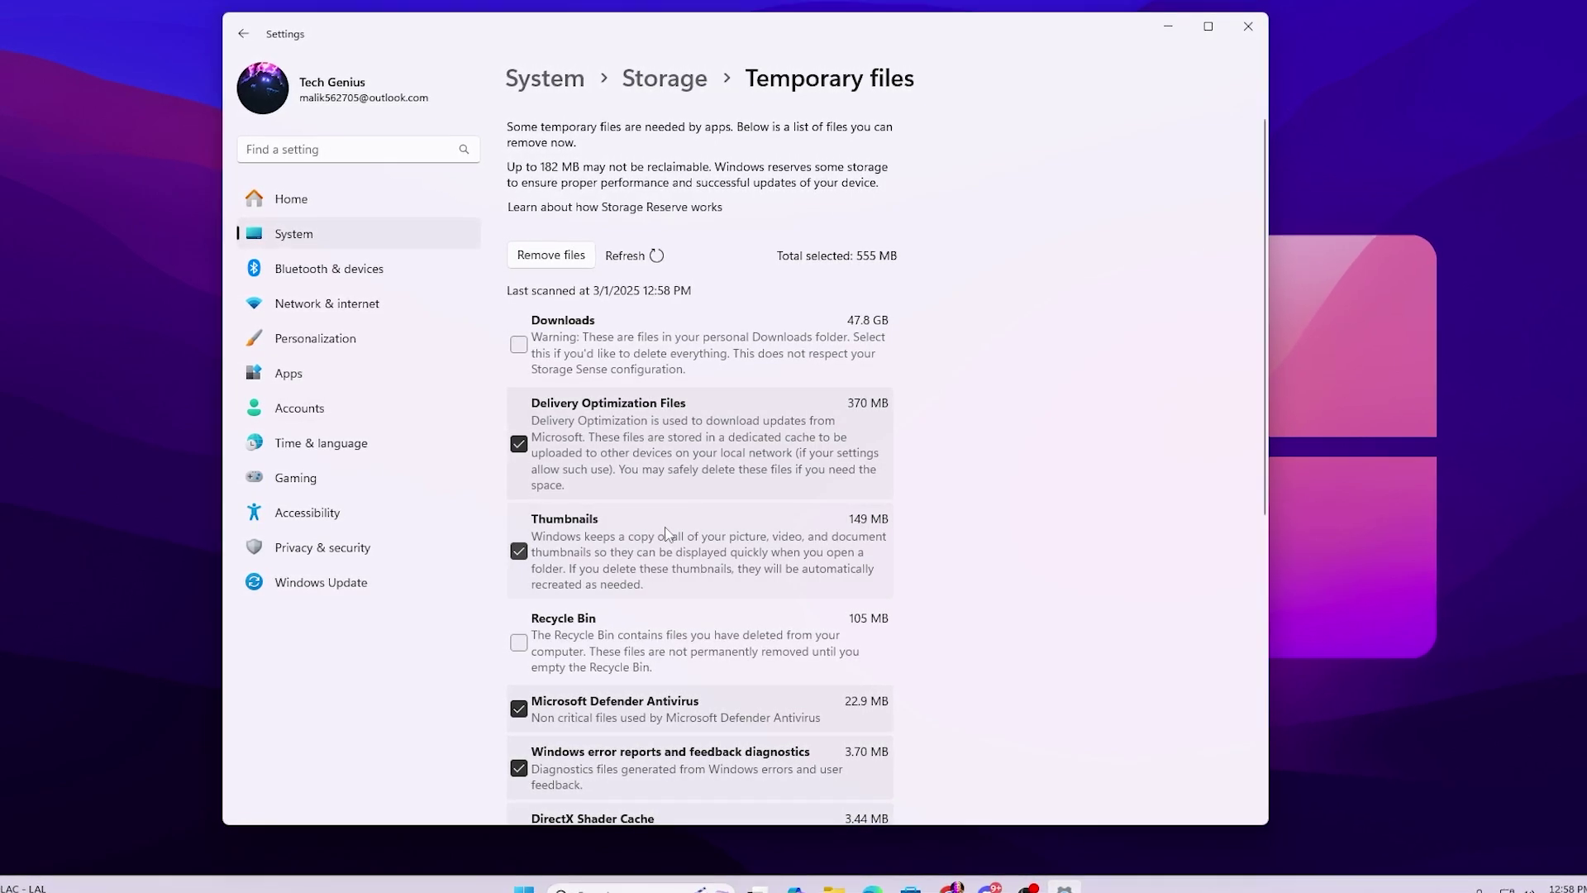
Add the Recycle Bin to the selected temporary file categories and permanently remove all selected files
{"action": "scroll", "coordinate": [668, 533], "scroll_direction": "down", "scroll_amount": 2}
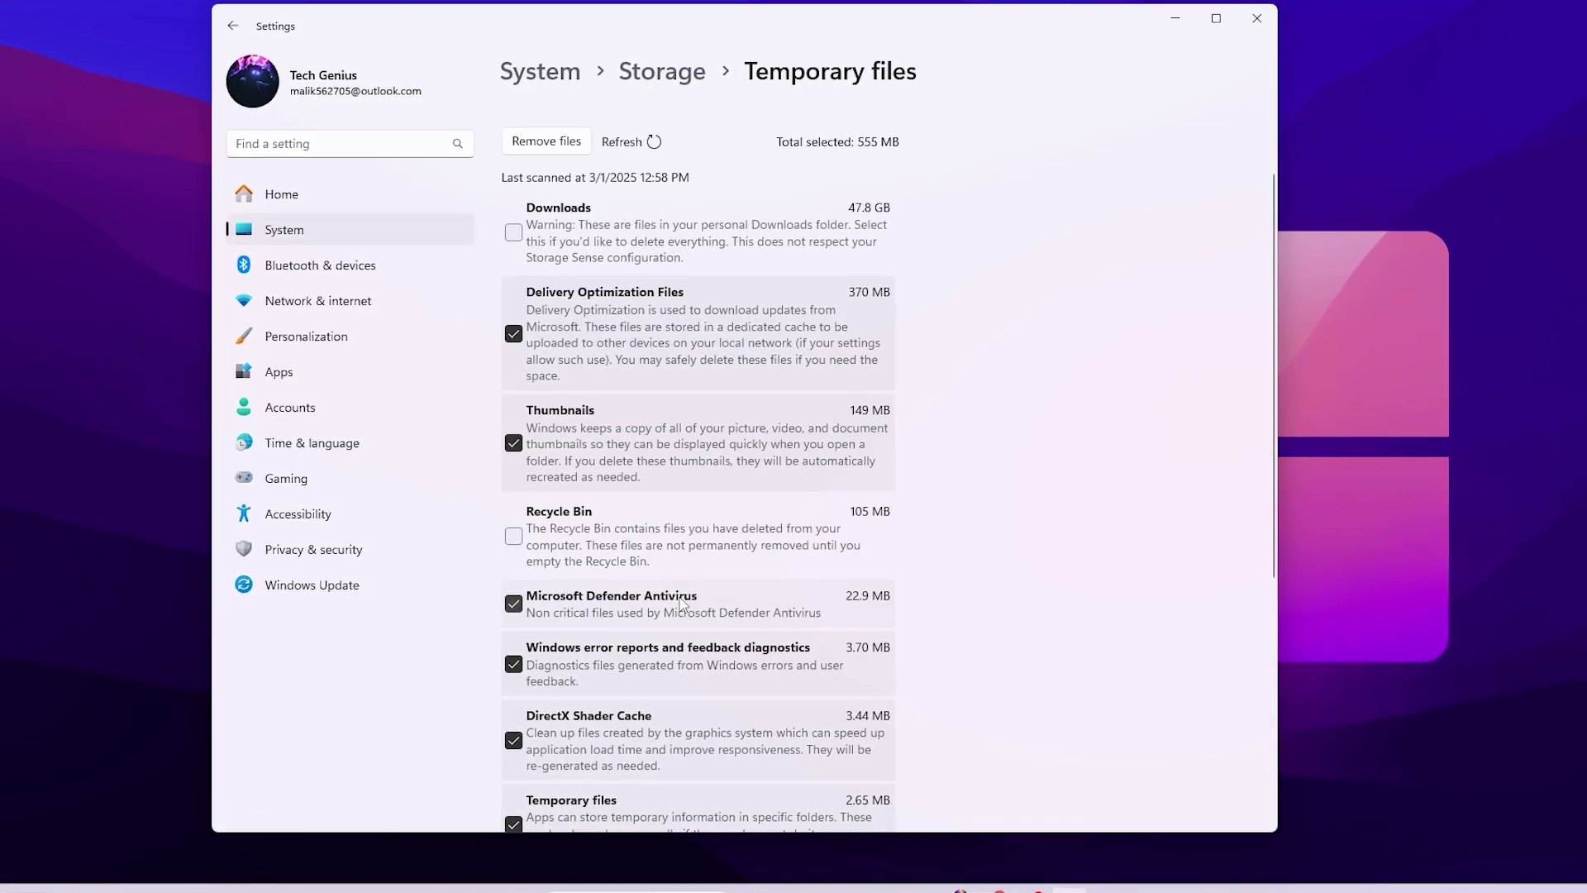
{"action": "scroll", "coordinate": [649, 661], "scroll_direction": "down", "scroll_amount": 1}
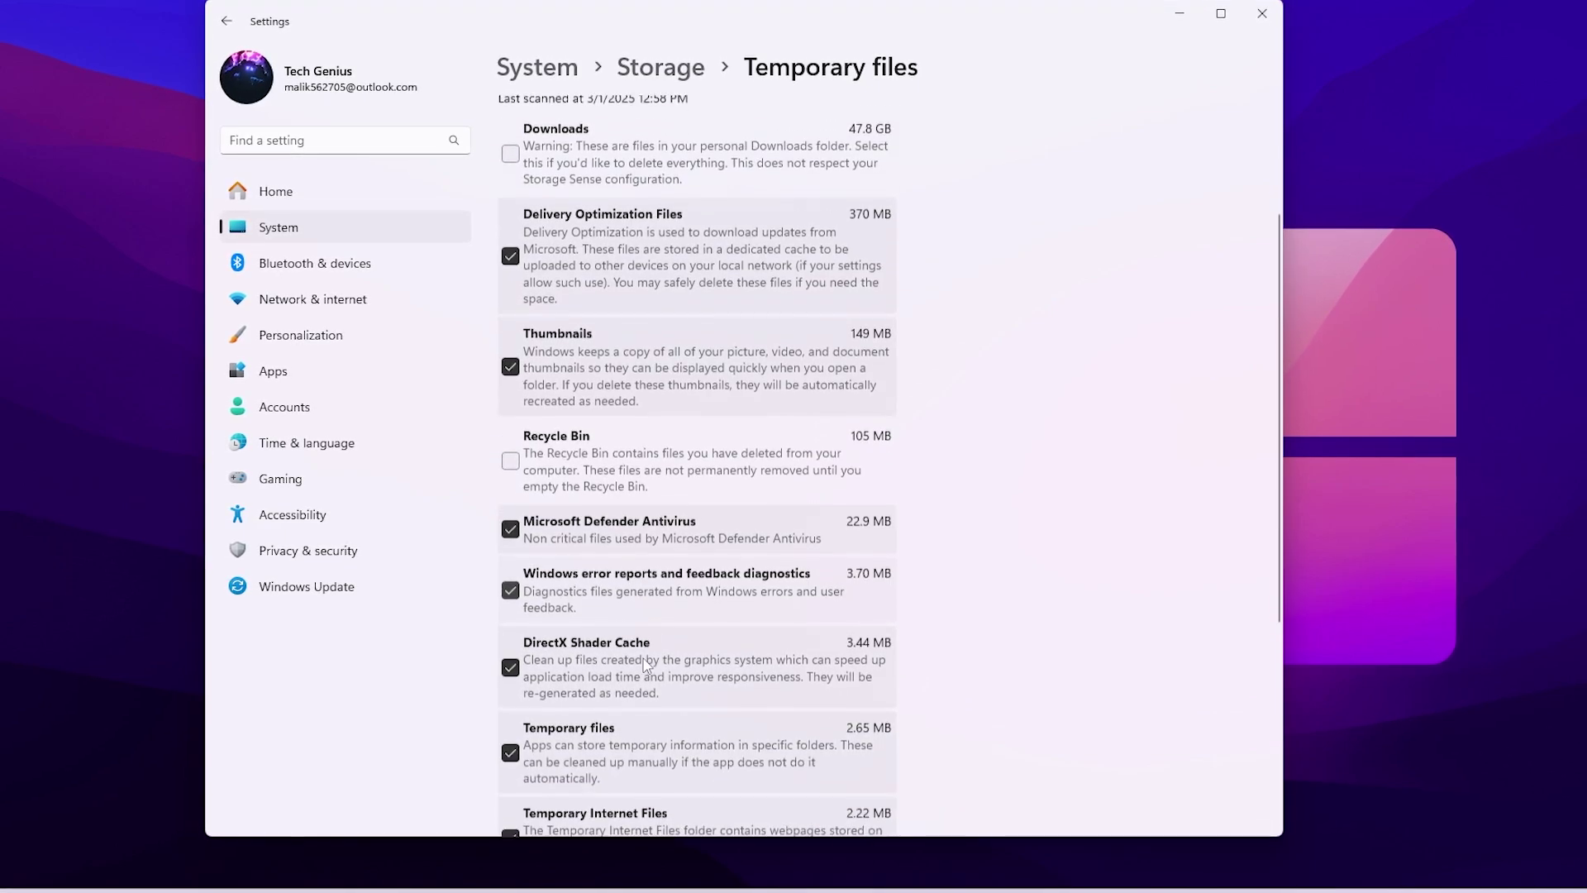
{"action": "scroll", "coordinate": [647, 666], "scroll_direction": "down", "scroll_amount": 1}
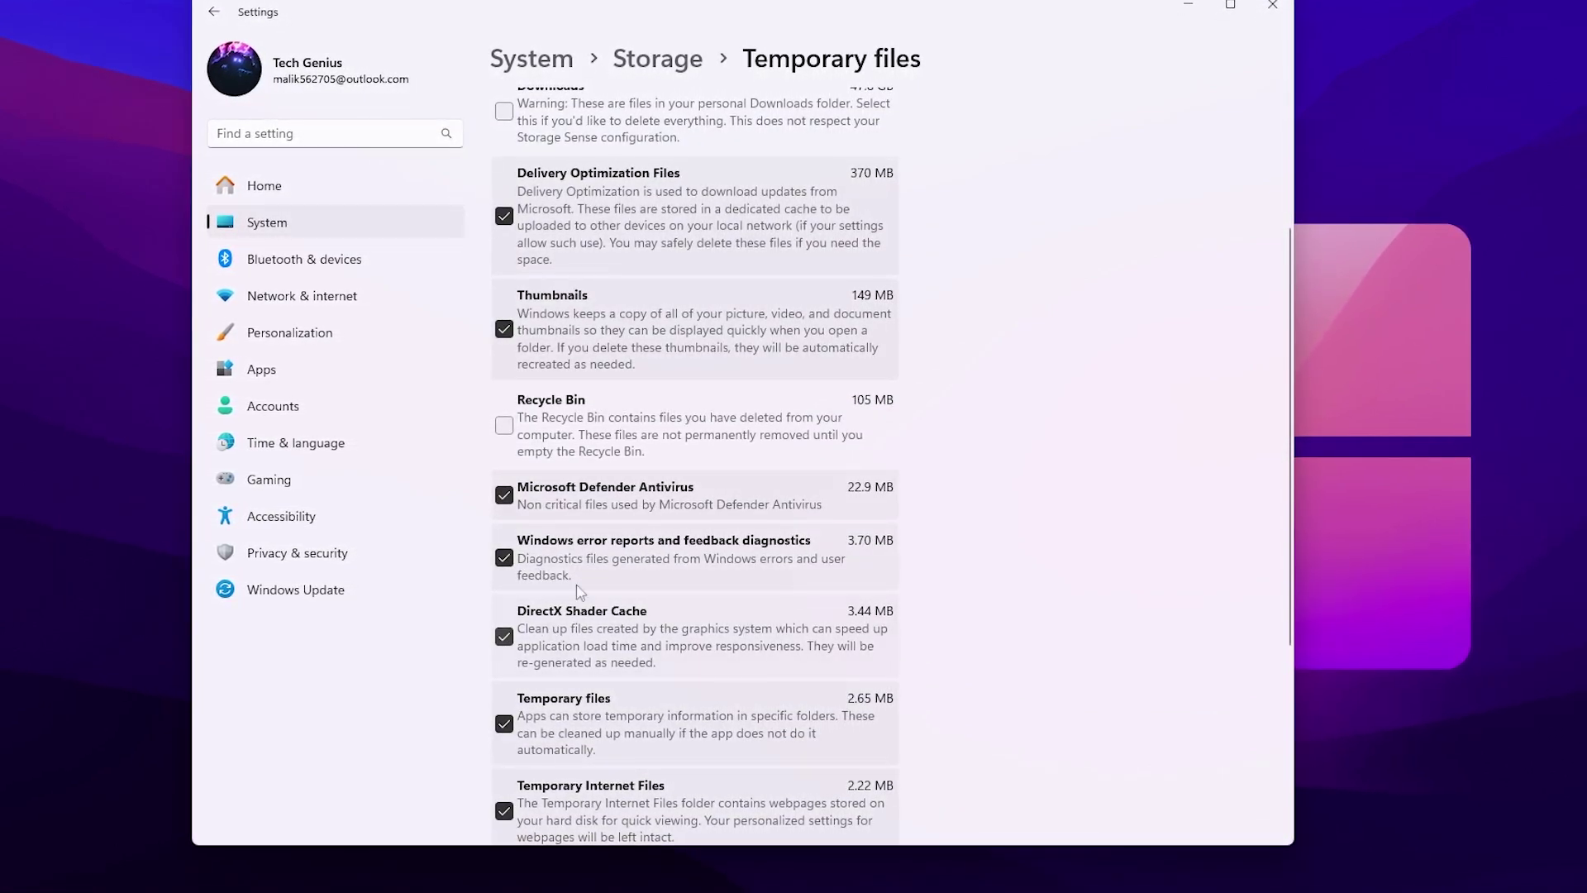
{"action": "left_click", "coordinate": [503, 425]}
{"action": "scroll", "coordinate": [546, 496], "scroll_direction": "down", "scroll_amount": 3}
{"action": "scroll", "coordinate": [546, 695], "scroll_direction": "up", "scroll_amount": 10}
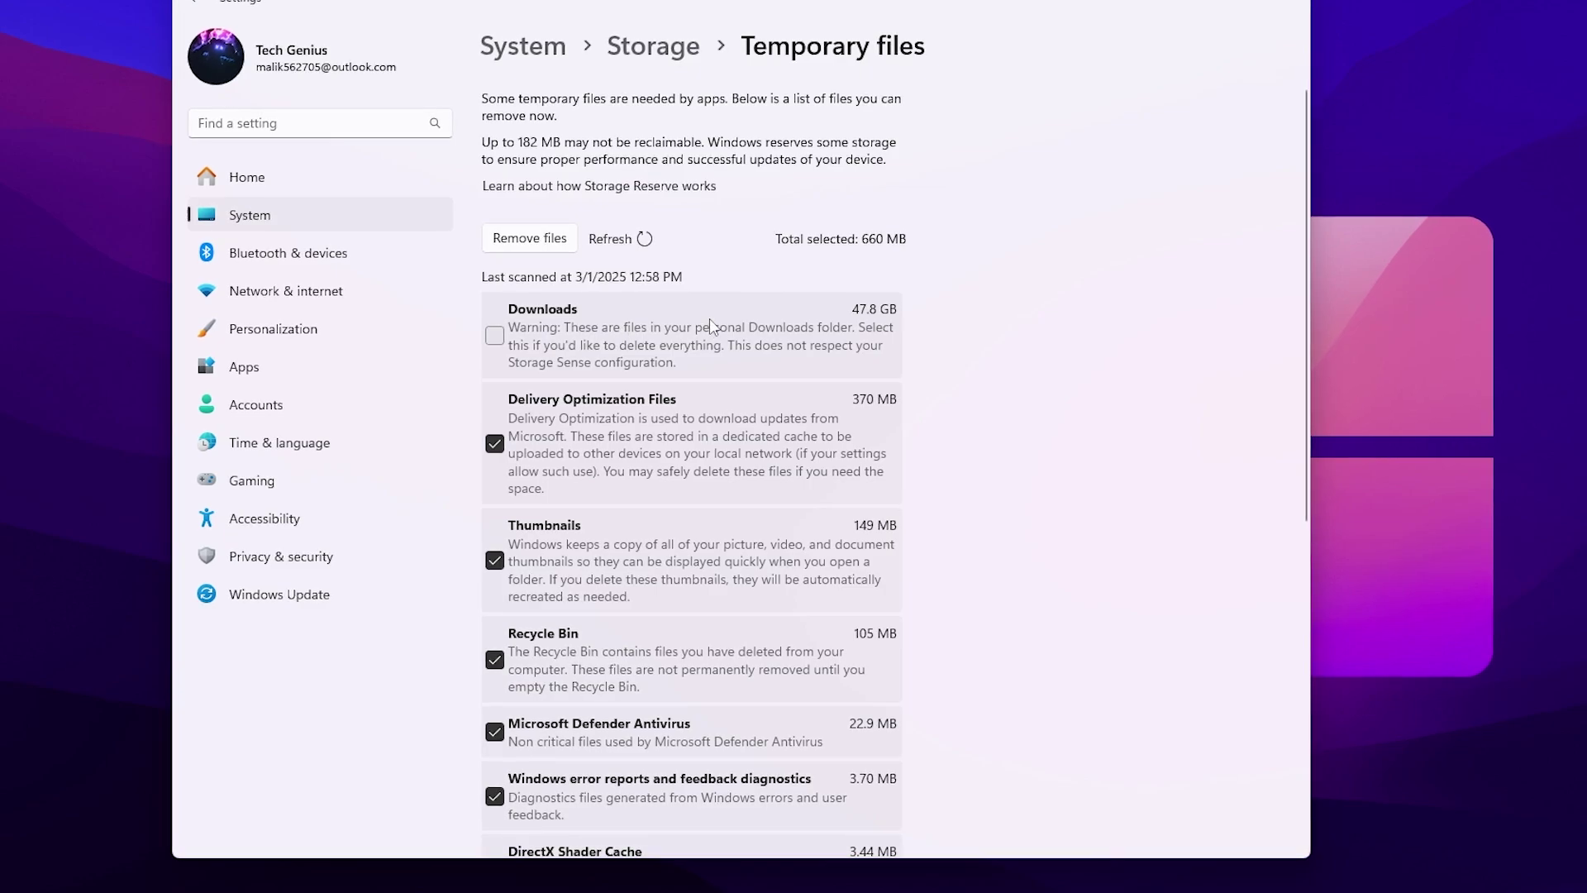
{"action": "left_click", "coordinate": [530, 238]}
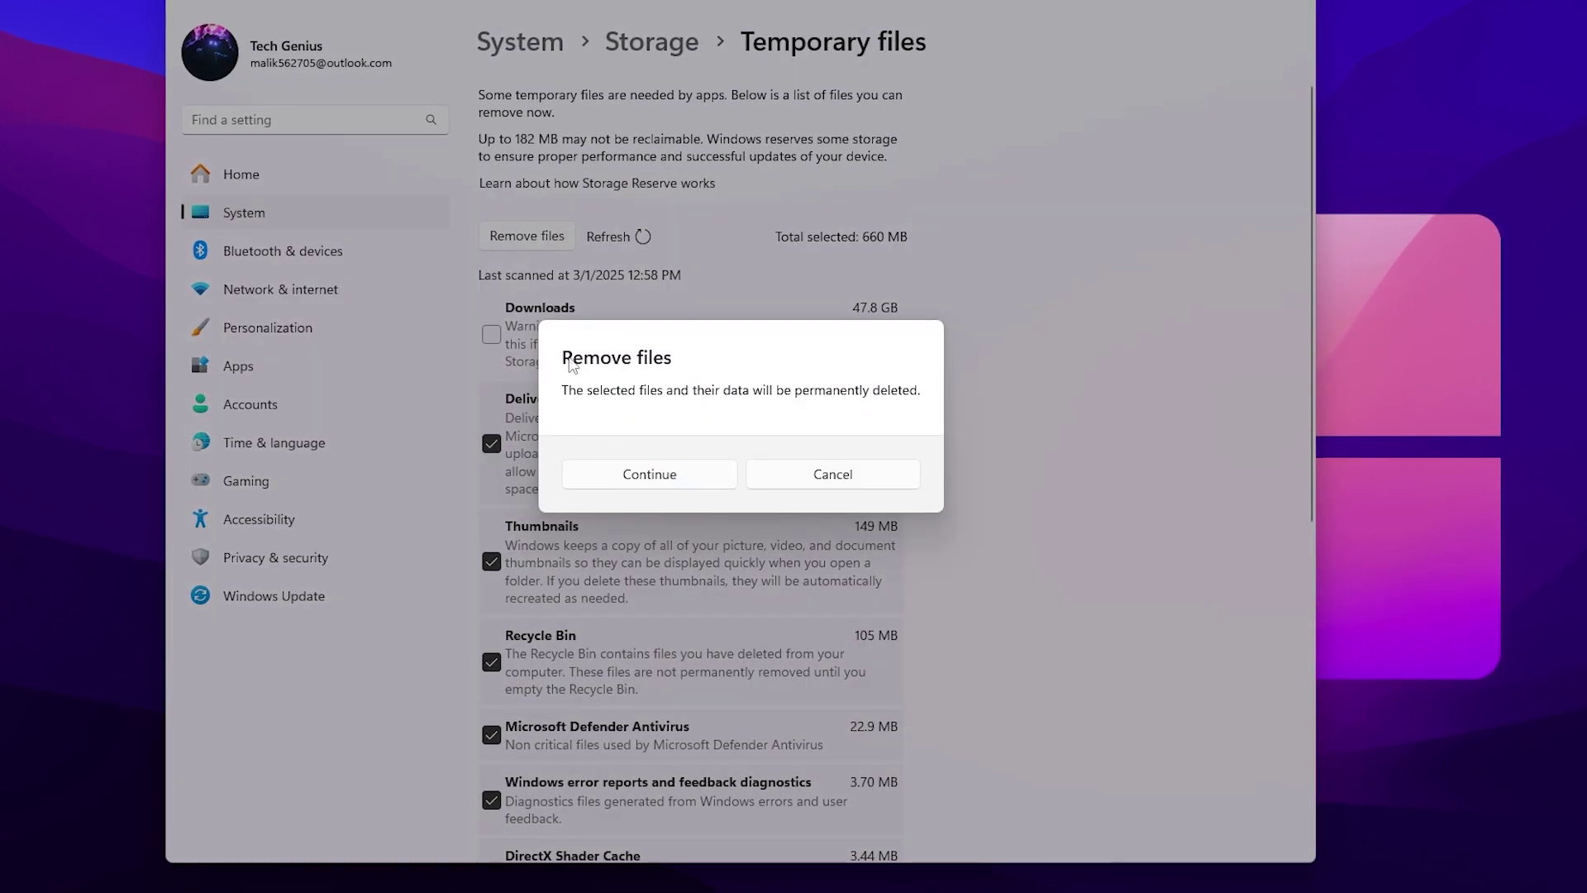
{"action": "left_click", "coordinate": [639, 475]}
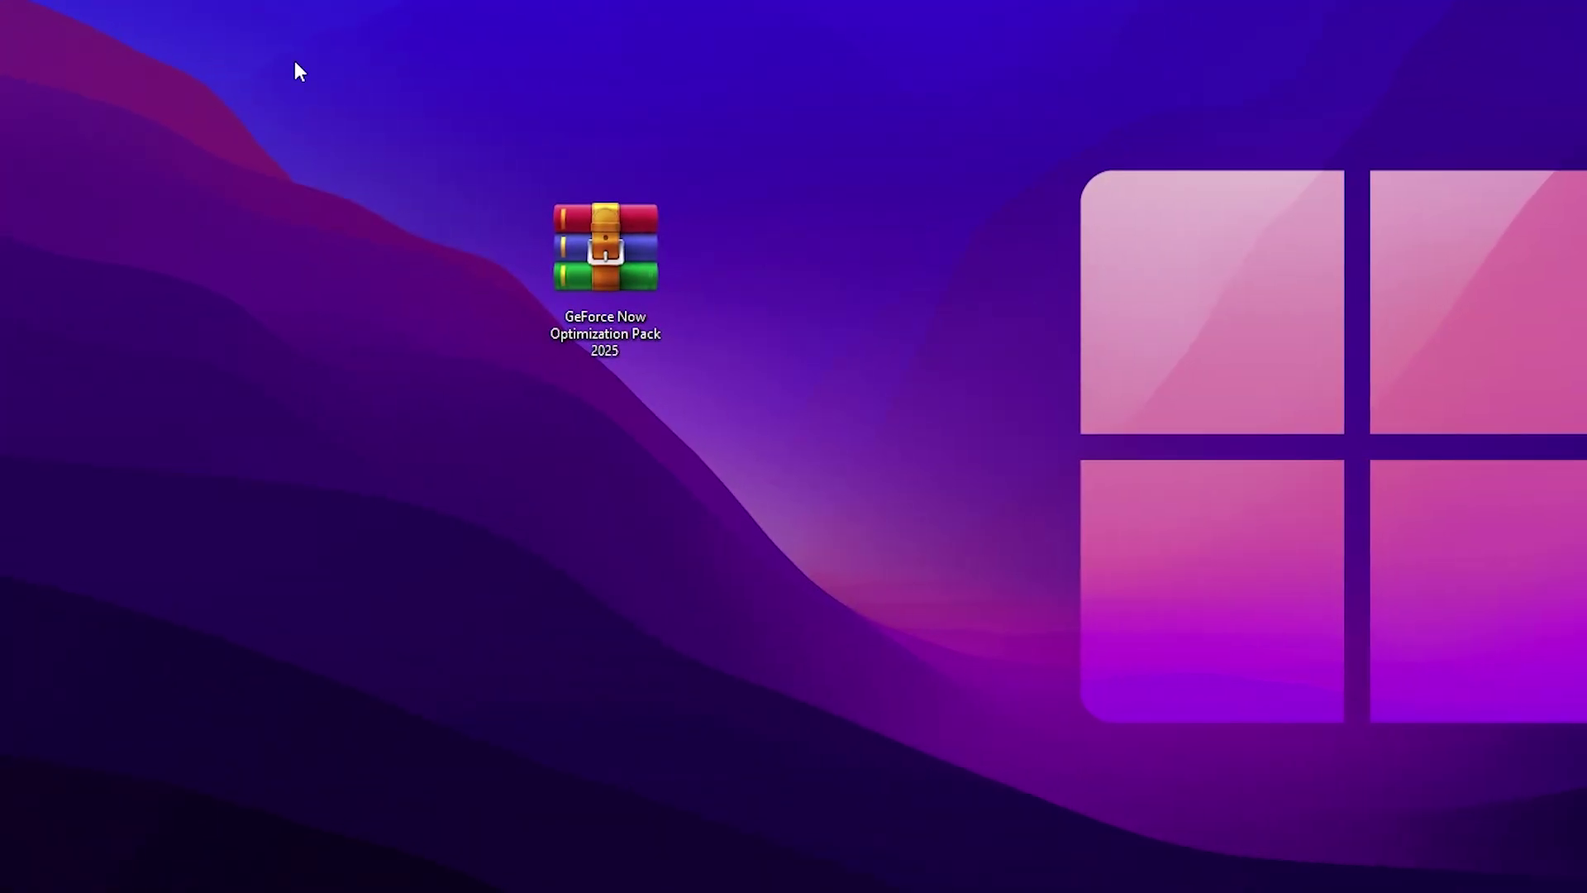
{"action": "left_click_drag", "start_coordinate": [295, 62], "coordinate": [861, 422]}
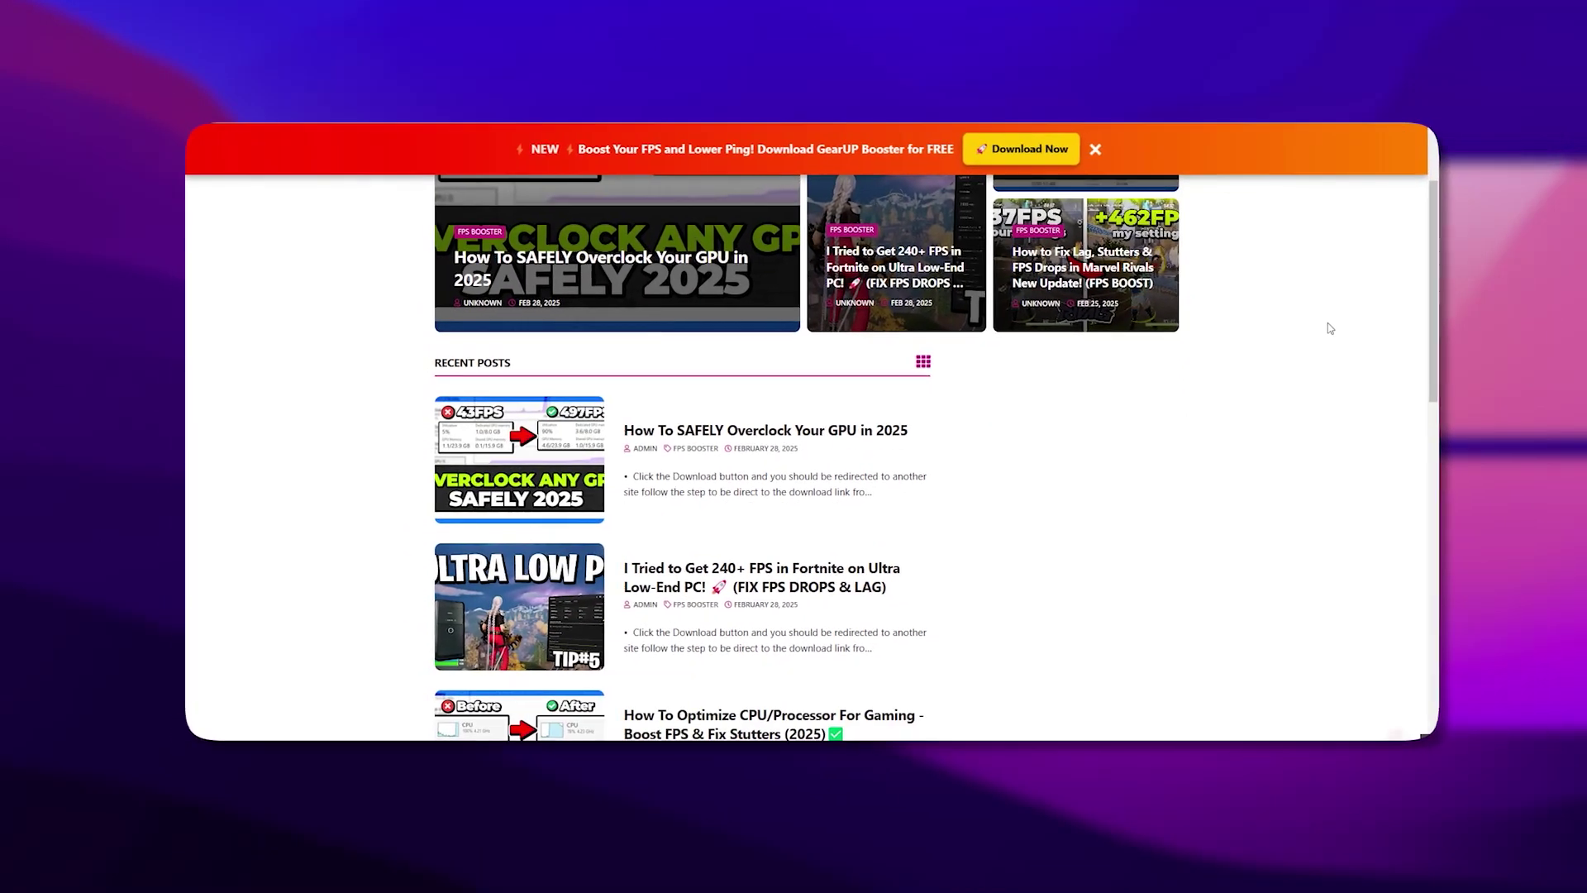
{"action": "scroll", "coordinate": [1331, 329], "scroll_direction": "down", "scroll_amount": 5}
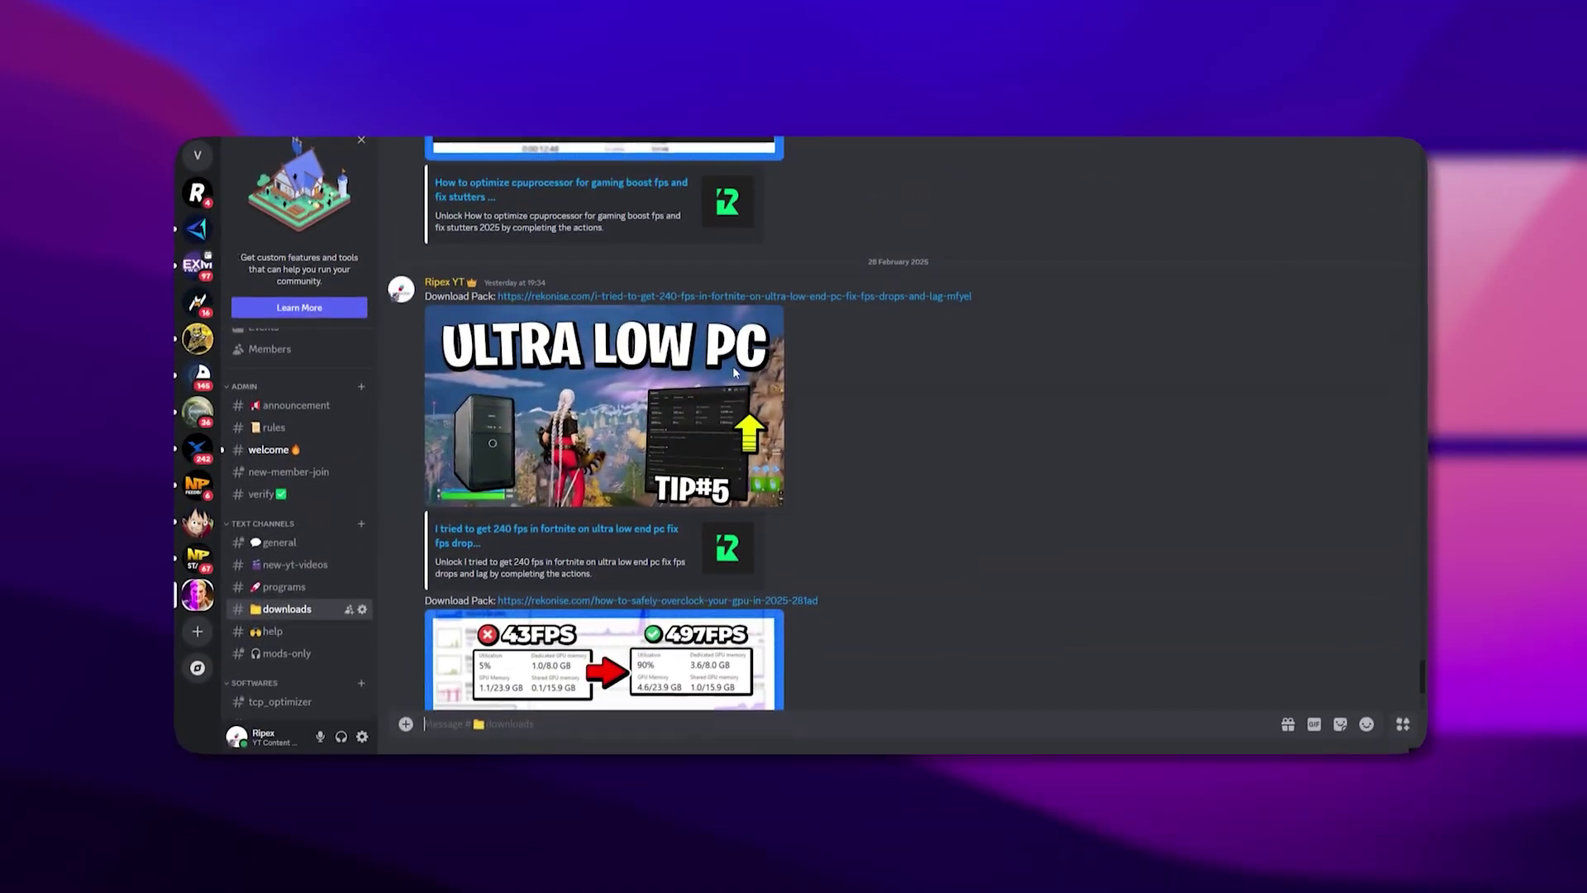
{"action": "scroll", "coordinate": [732, 366], "scroll_direction": "up", "scroll_amount": 5}
{"action": "scroll", "coordinate": [751, 370], "scroll_direction": "up", "scroll_amount": 10}
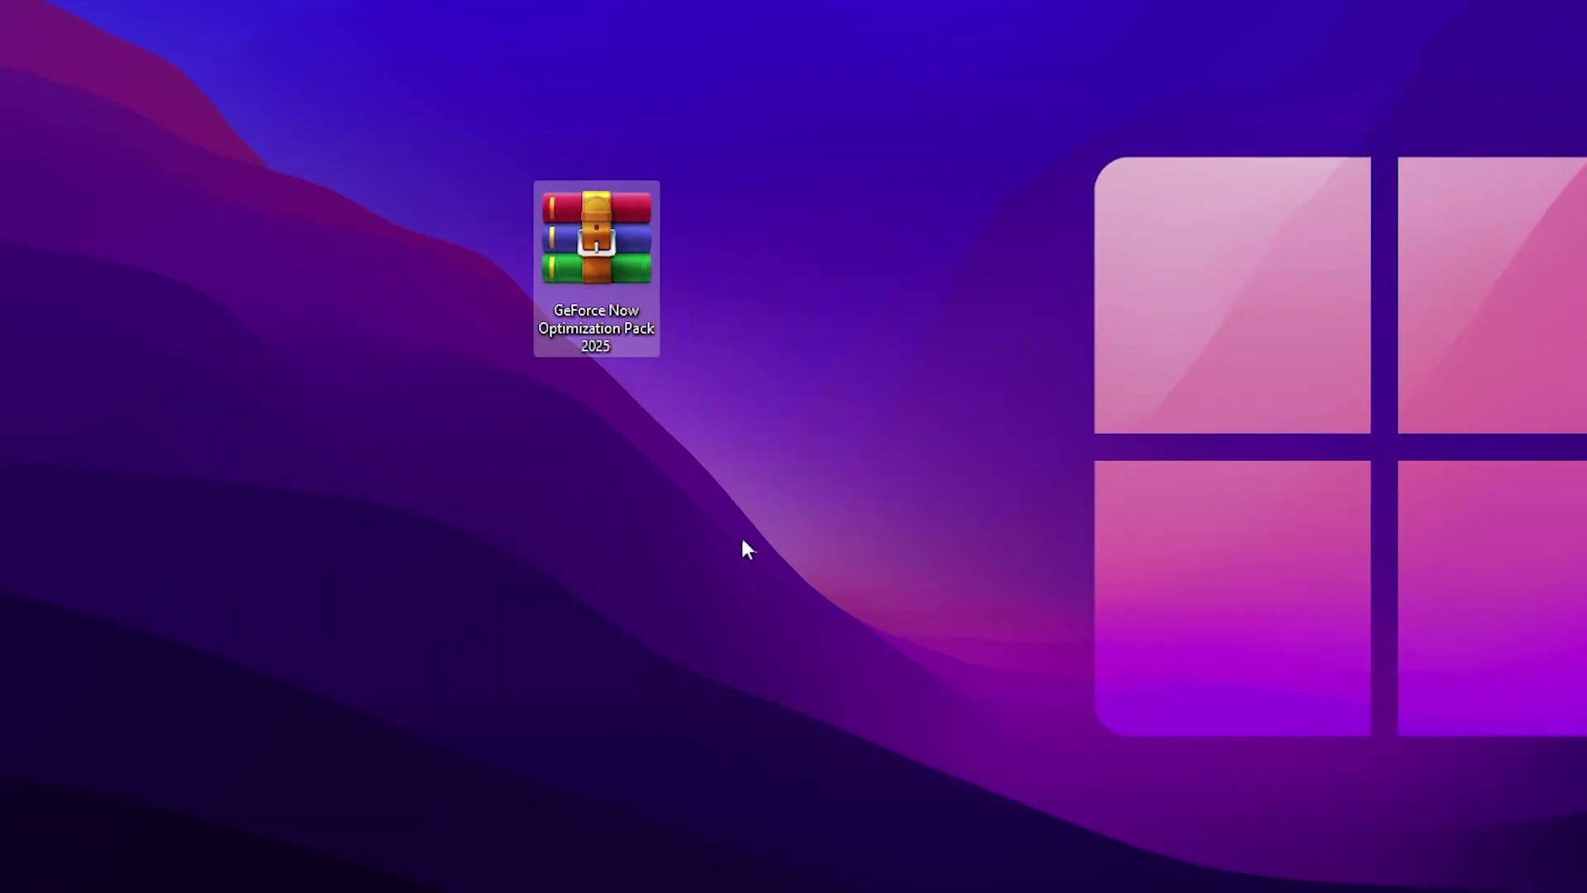
Extract Clean dns, Mouse & Keyboard Tweaks and GearUpBooster.txt from the GeForce Now Optimization Pack 2025 archive to the desktop, replacing the existing file
{"action": "double_click", "coordinate": [564, 245]}
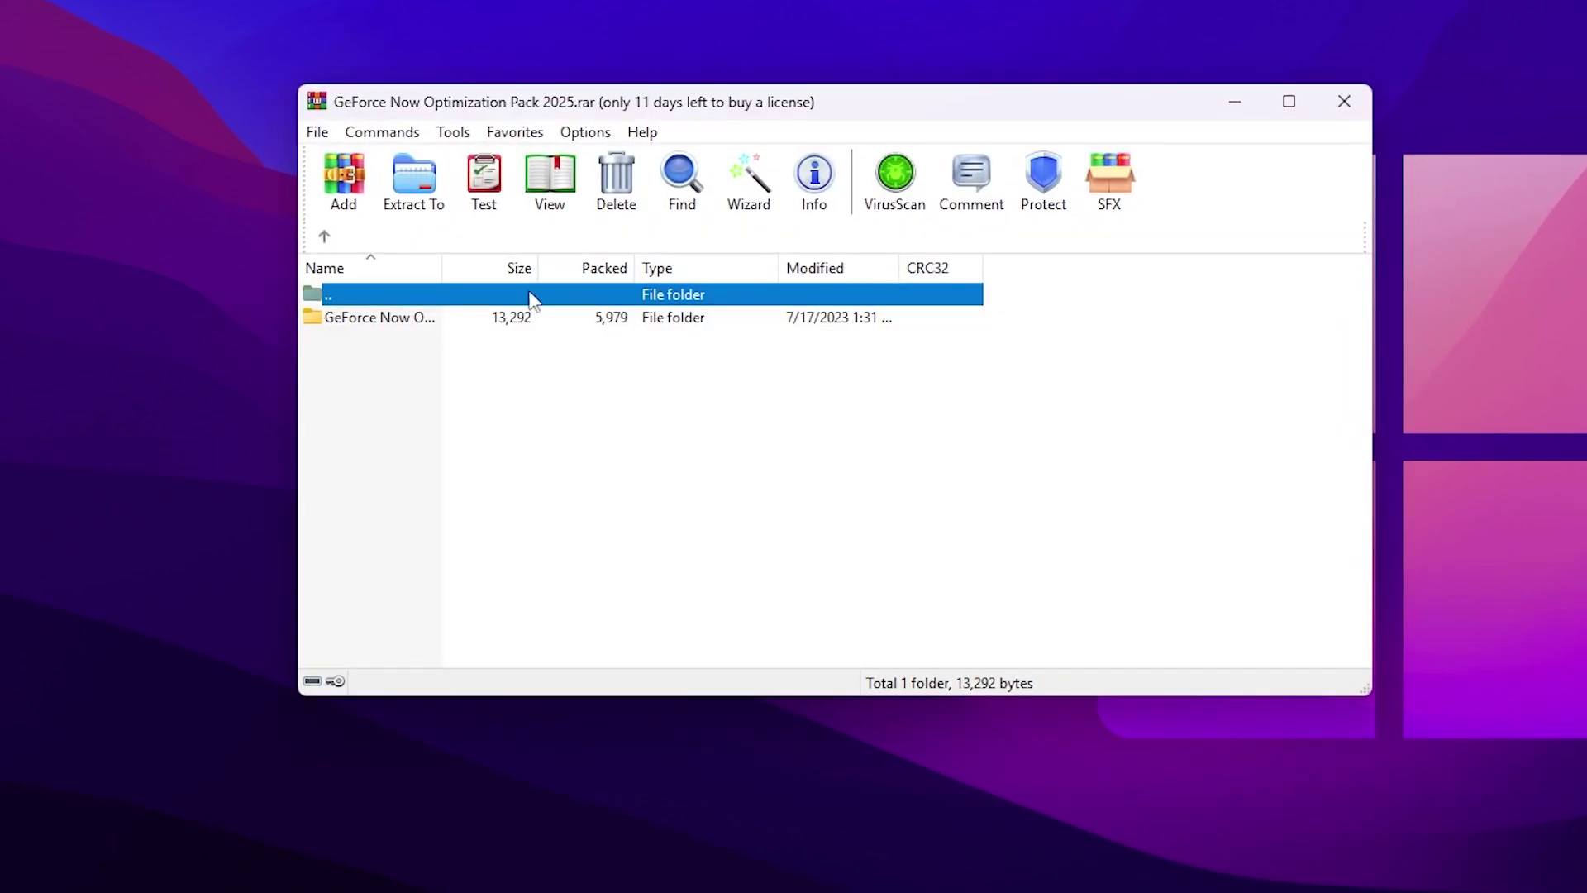
{"action": "double_click", "coordinate": [417, 322]}
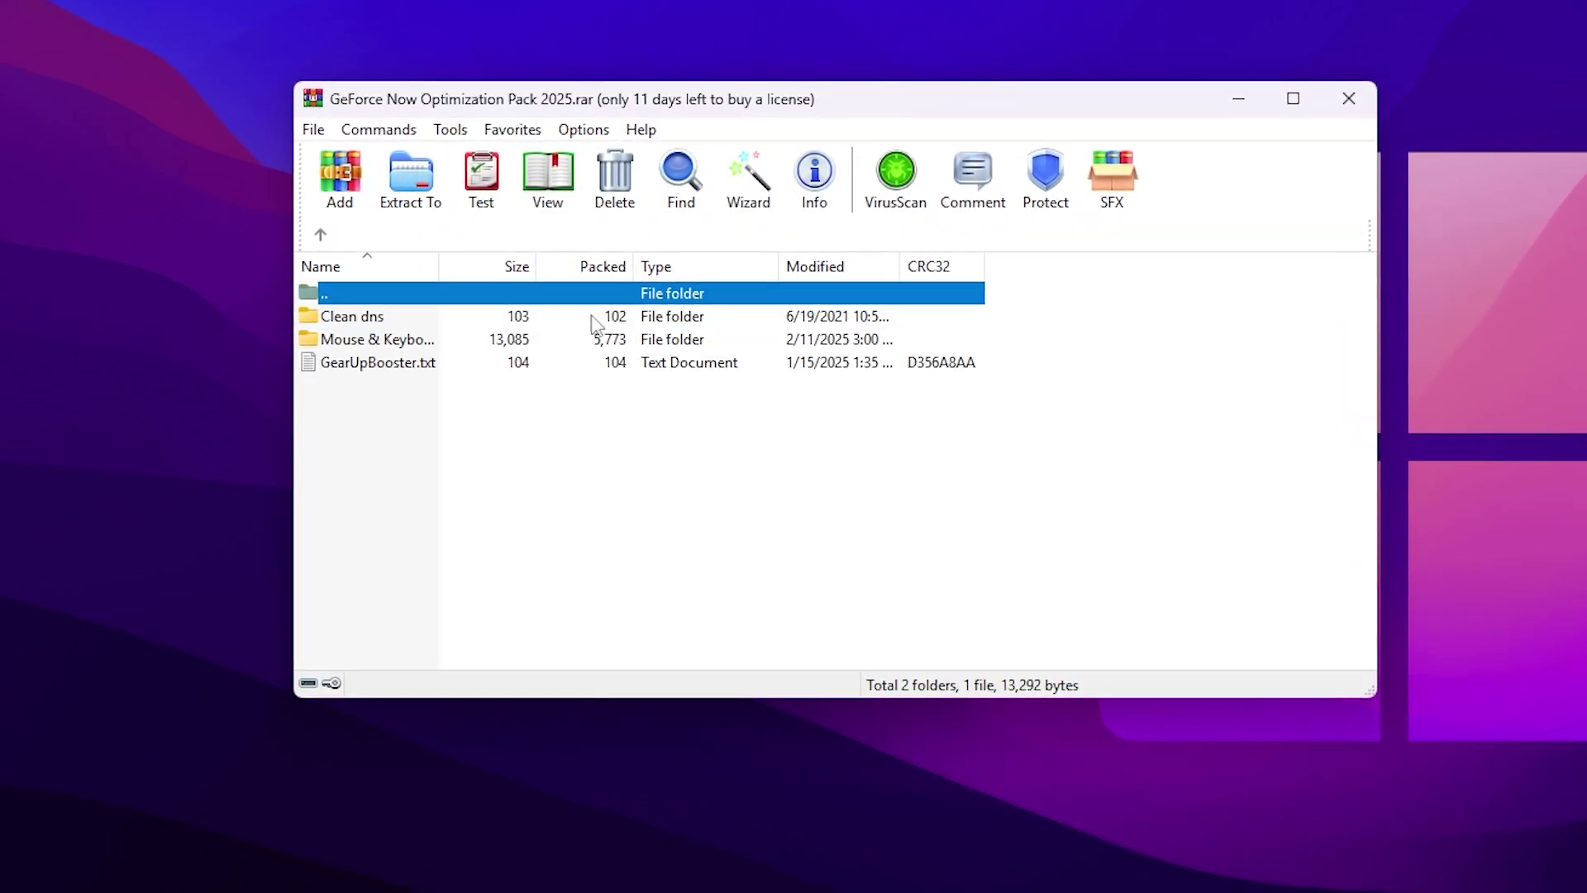
{"action": "left_click_drag", "start_coordinate": [405, 394], "coordinate": [354, 335]}
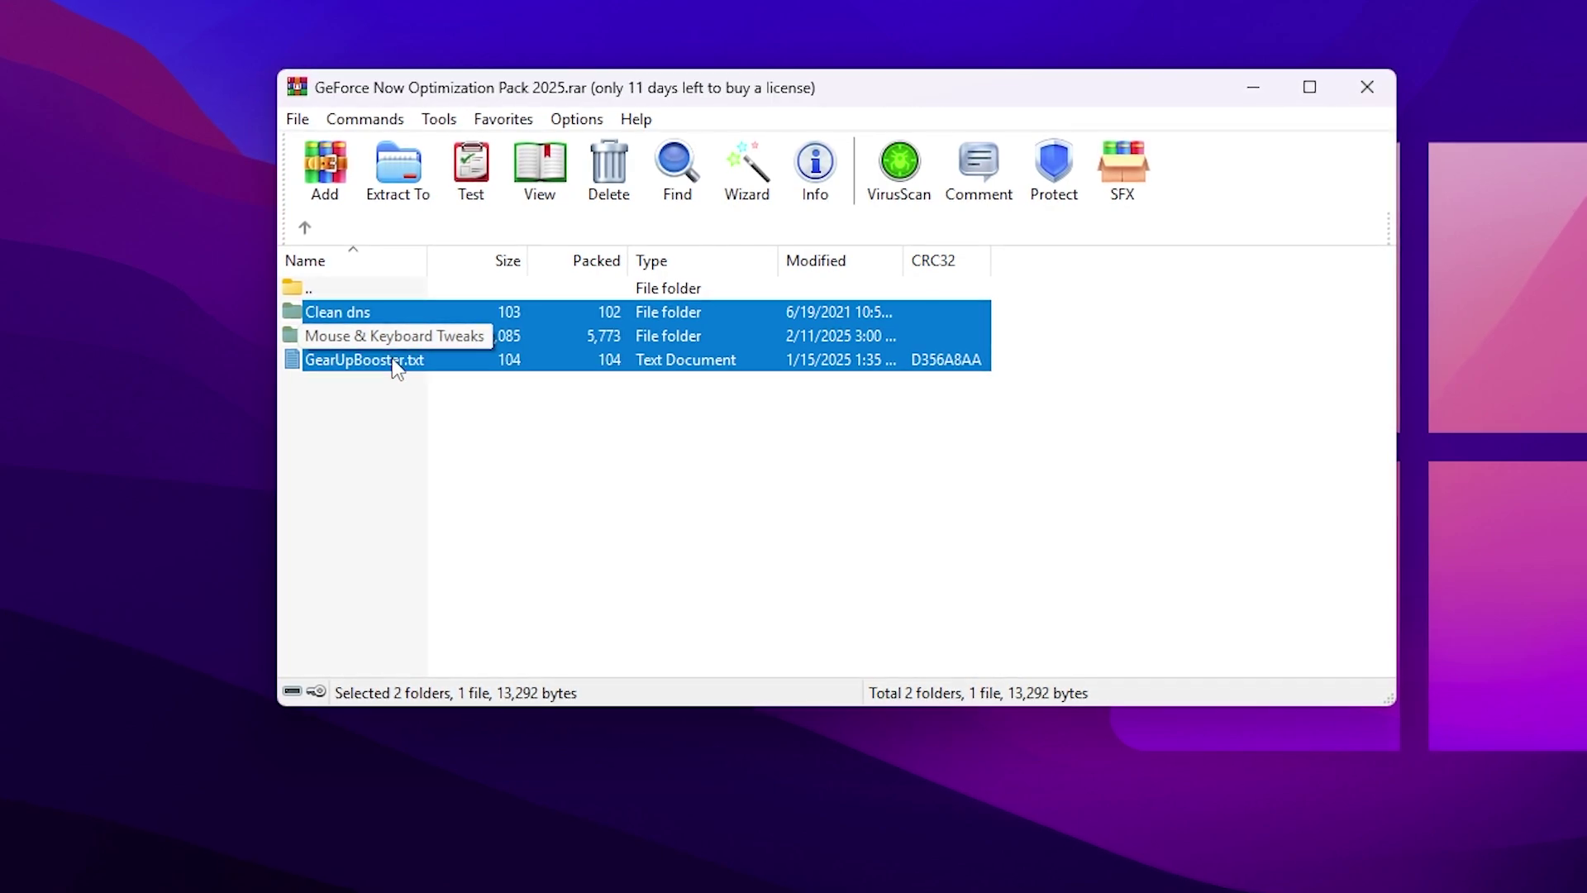
{"action": "left_click", "coordinate": [380, 396]}
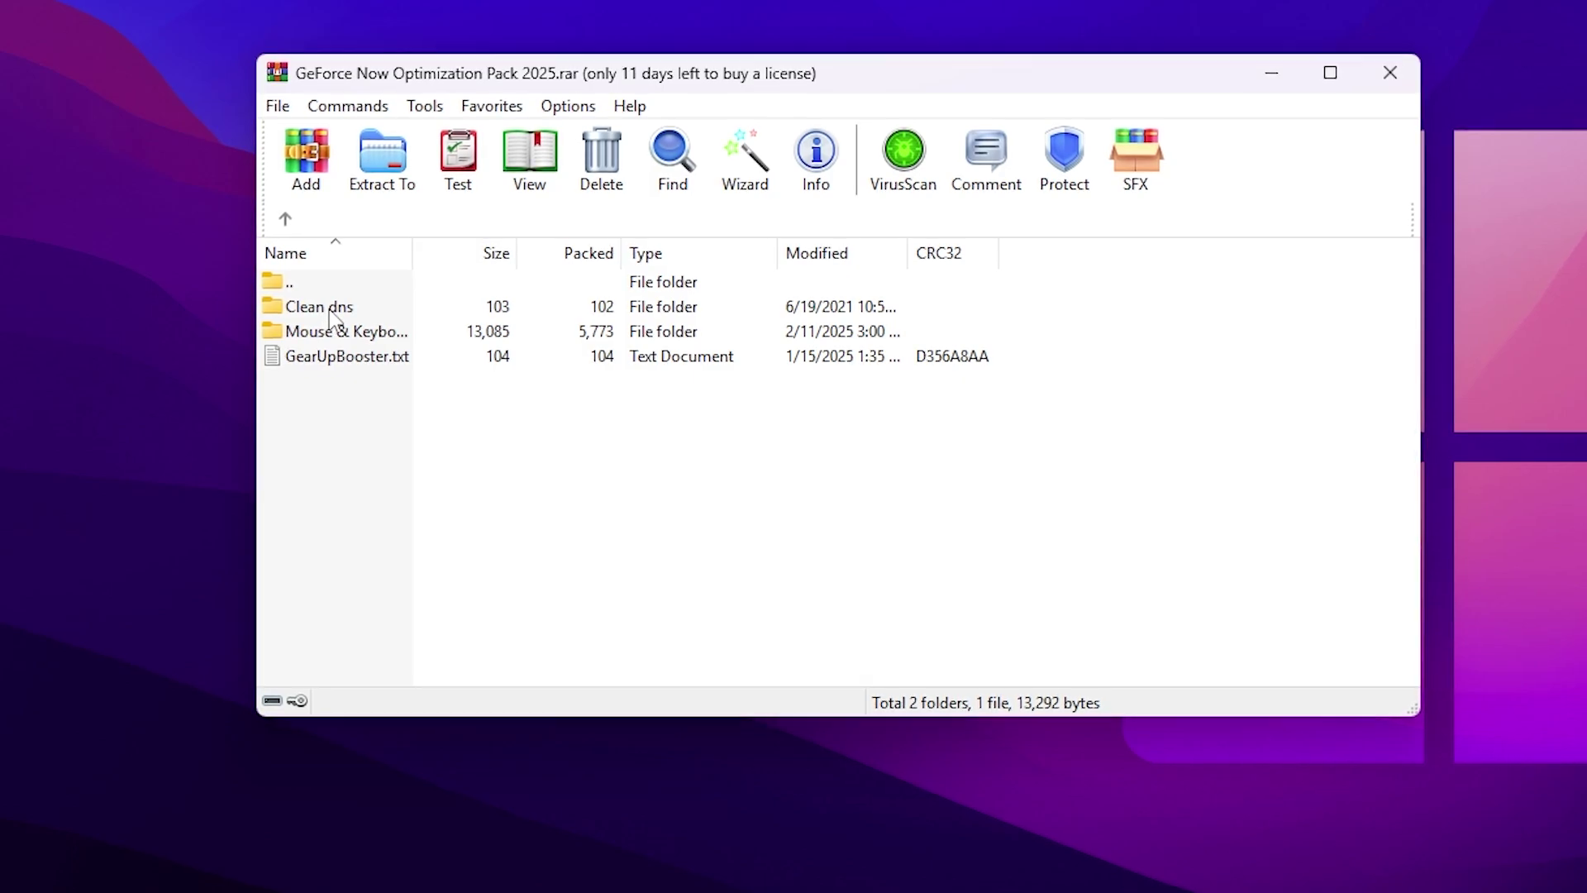
{"action": "left_click_drag", "start_coordinate": [389, 389], "coordinate": [135, 302]}
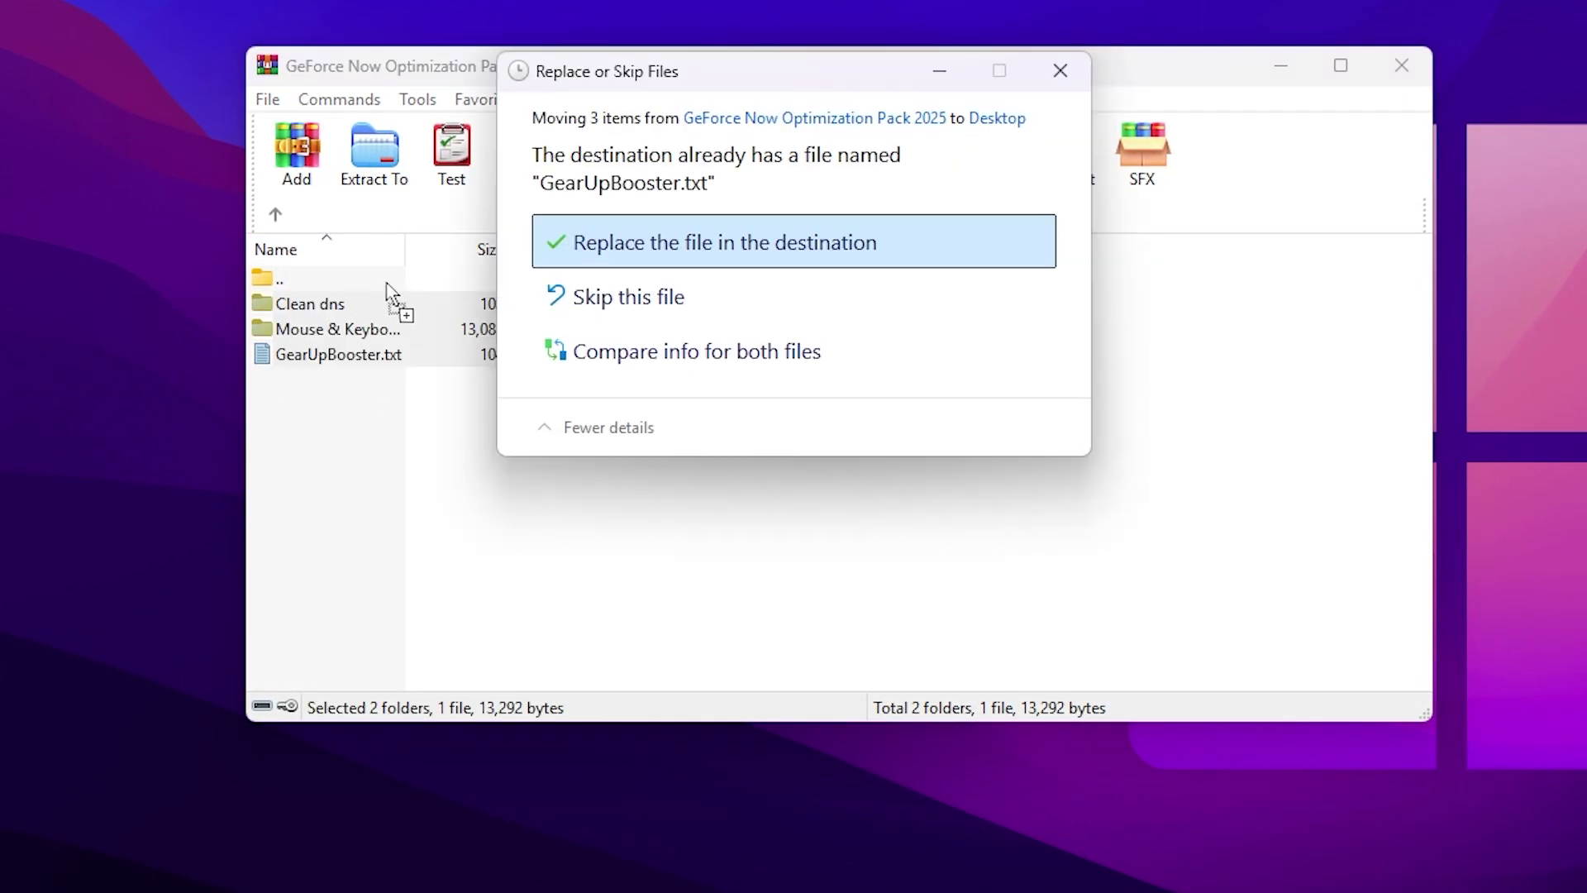
{"action": "left_click", "coordinate": [649, 248]}
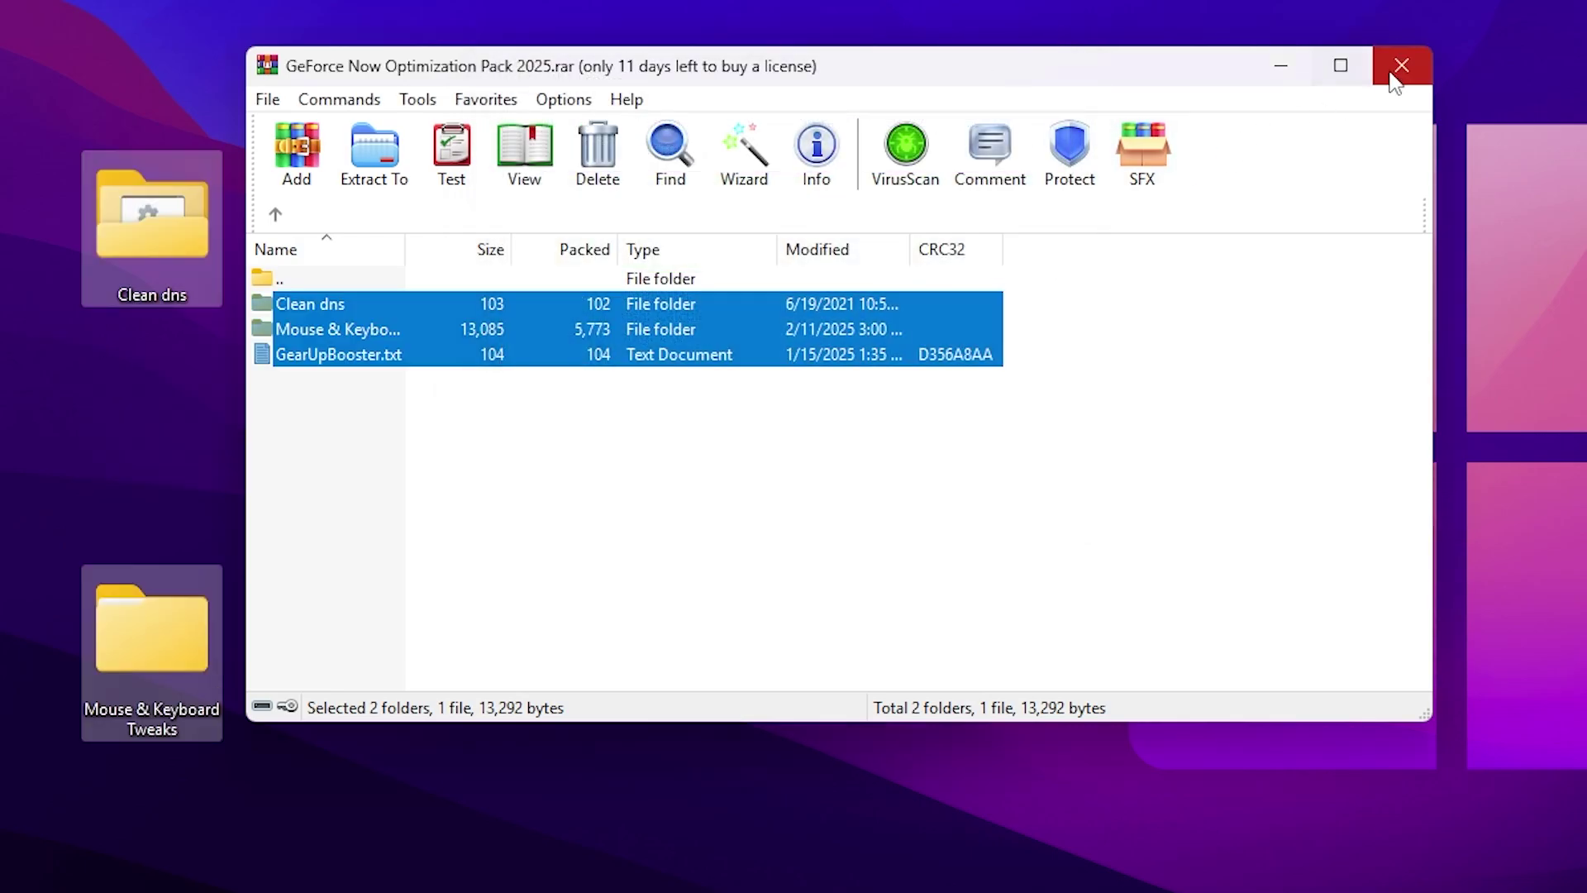
{"action": "left_click", "coordinate": [1402, 65]}
{"action": "left_click_drag", "start_coordinate": [259, 114], "coordinate": [95, 678]}
{"action": "left_click", "coordinate": [301, 684]}
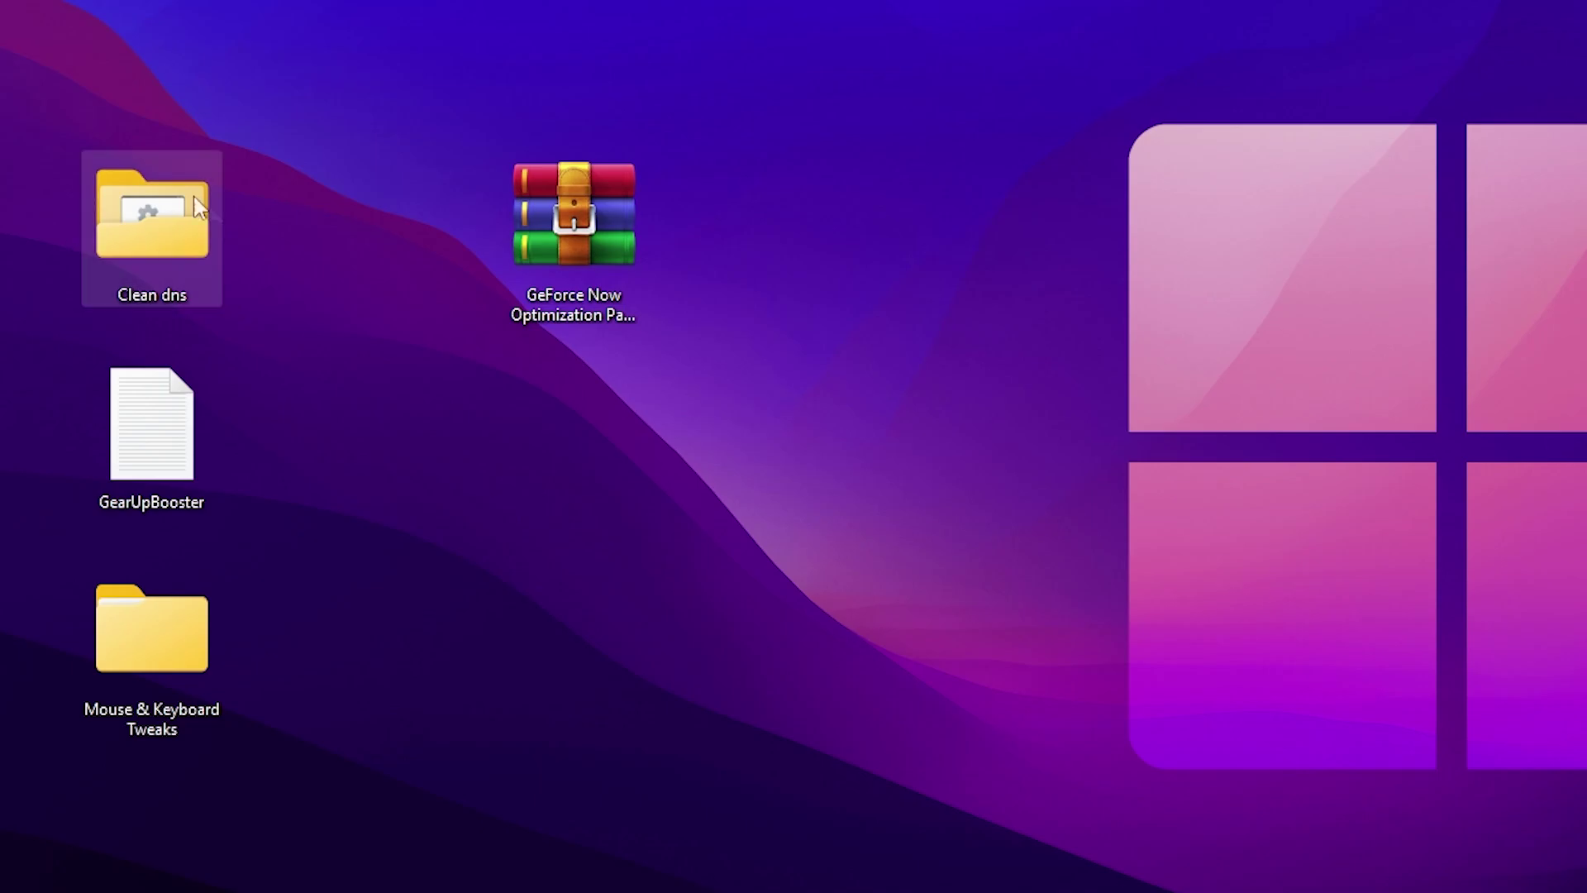
Run the Clear_DNS_Cache script from the Clean dns folder as administrator, then close its console and the folder
{"action": "double_click", "coordinate": [152, 214]}
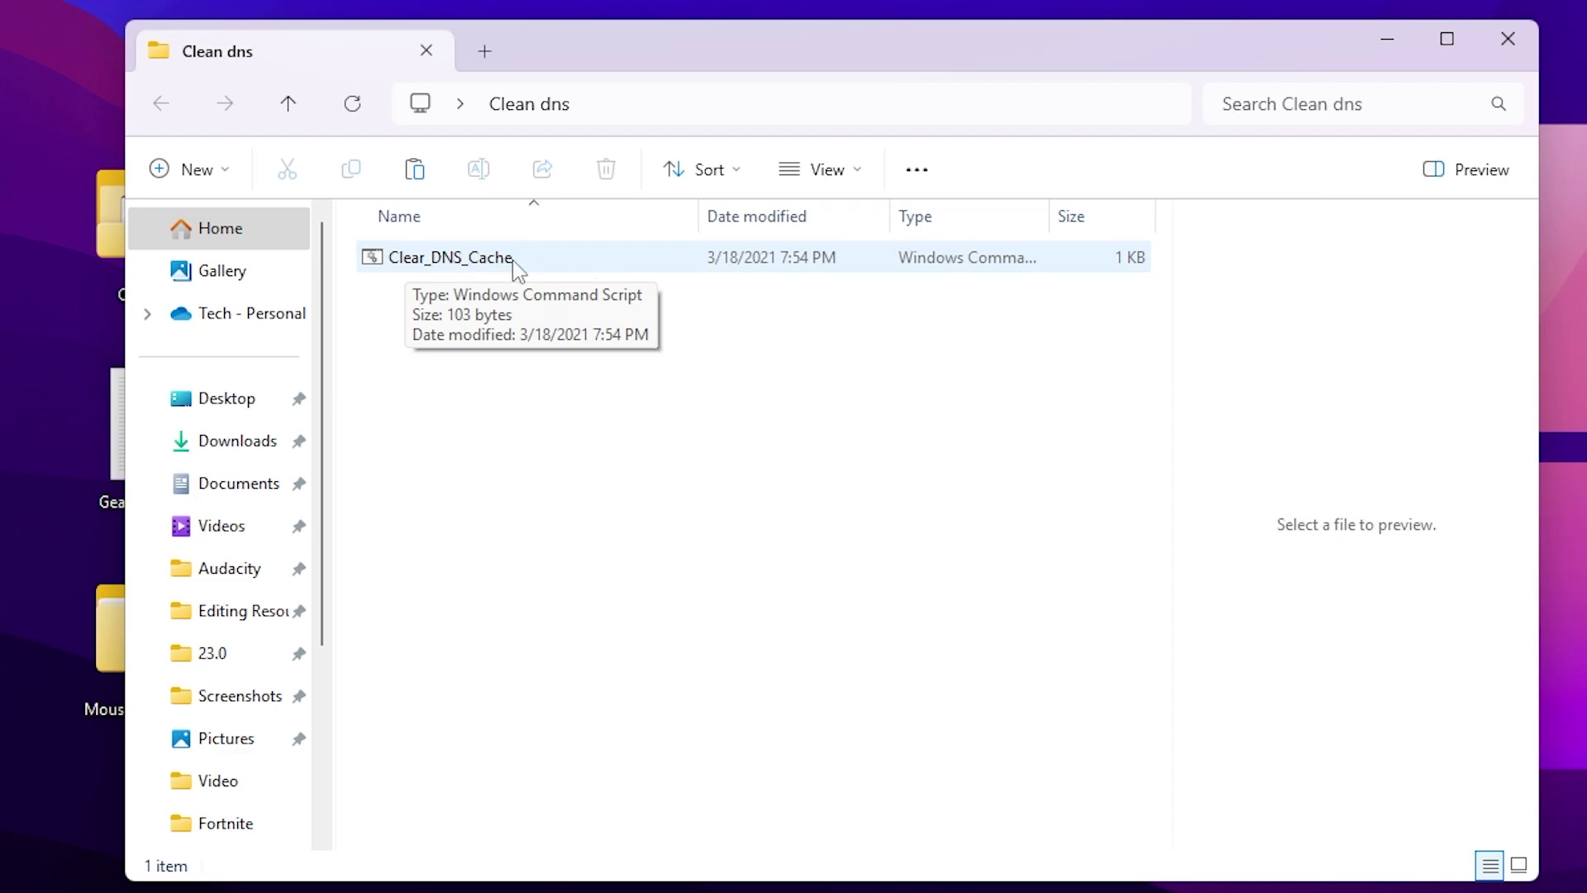
{"action": "left_click_drag", "start_coordinate": [512, 259], "coordinate": [413, 269]}
{"action": "key", "text": "Escape"}
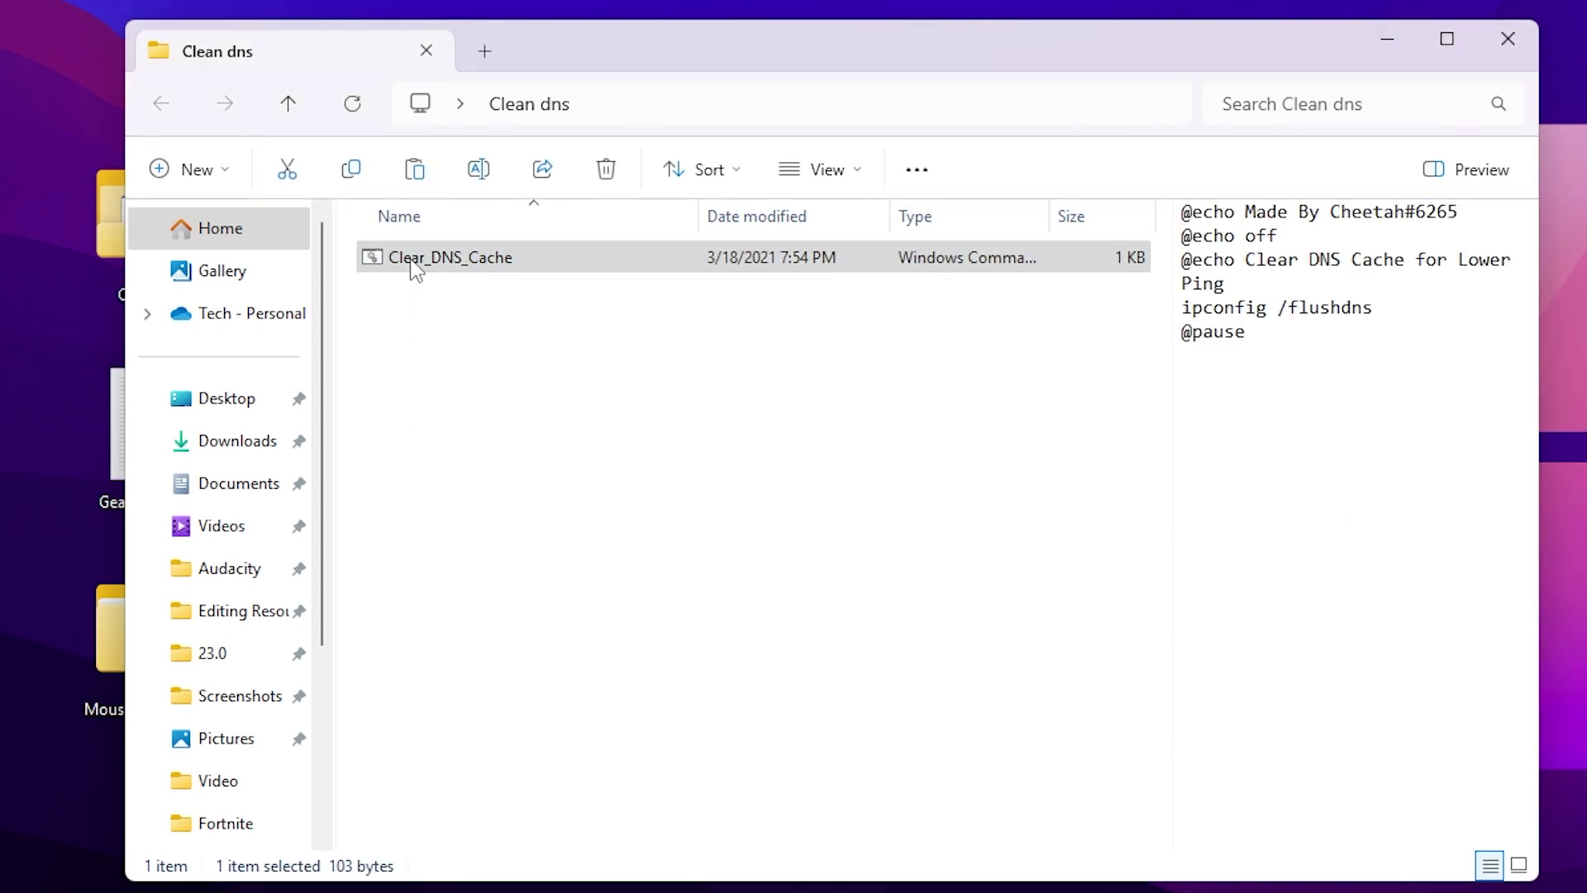
{"action": "right_click", "coordinate": [411, 264]}
{"action": "left_click", "coordinate": [562, 448]}
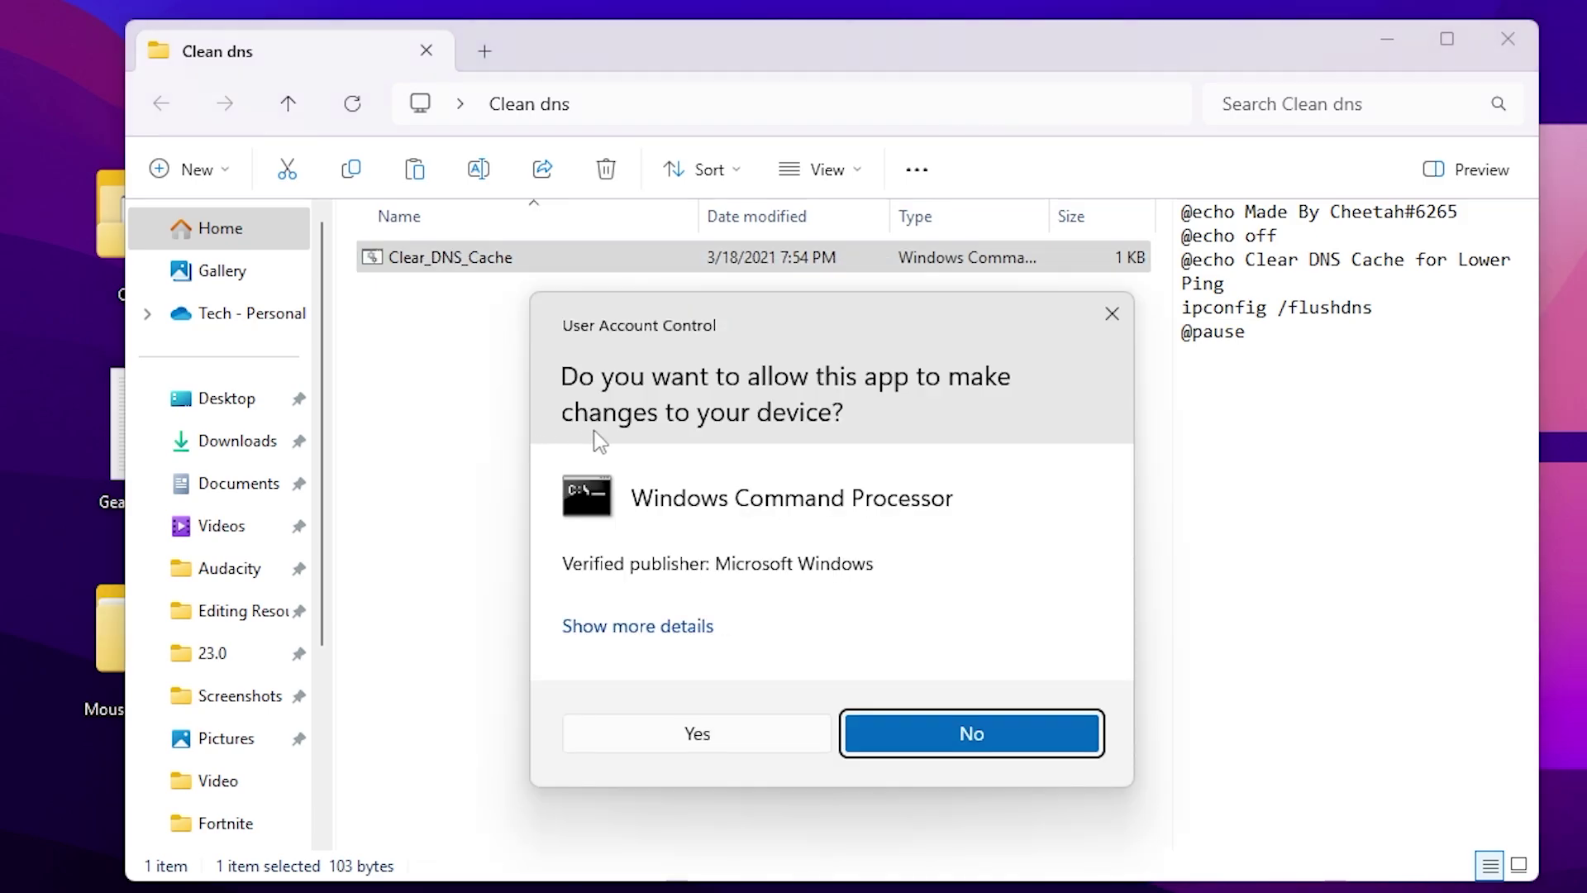
{"action": "left_click", "coordinate": [698, 735]}
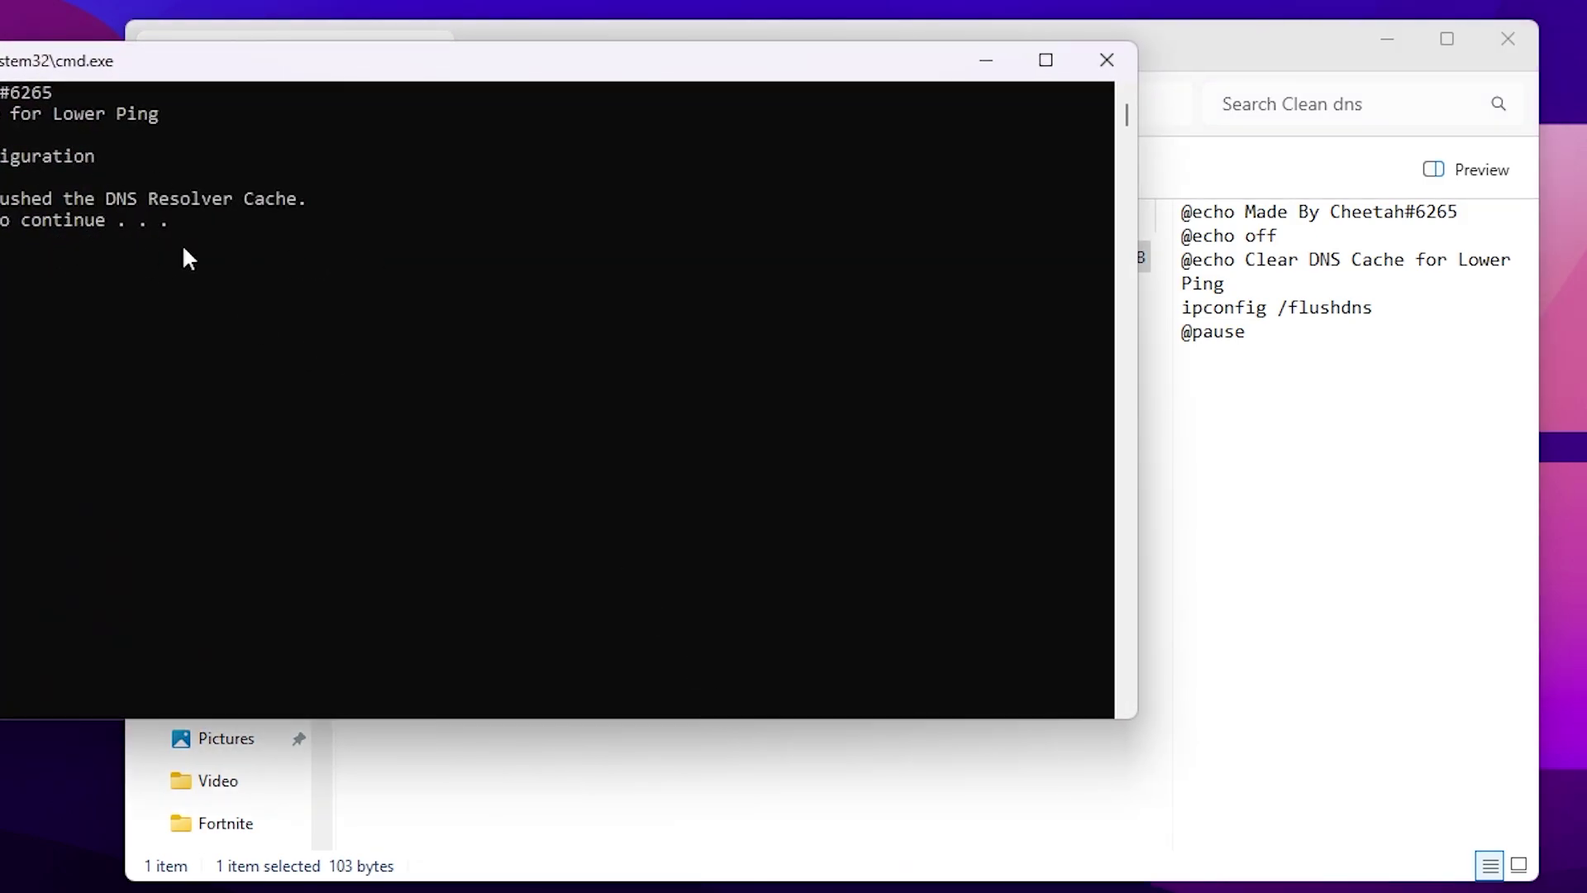
{"action": "key", "text": "space"}
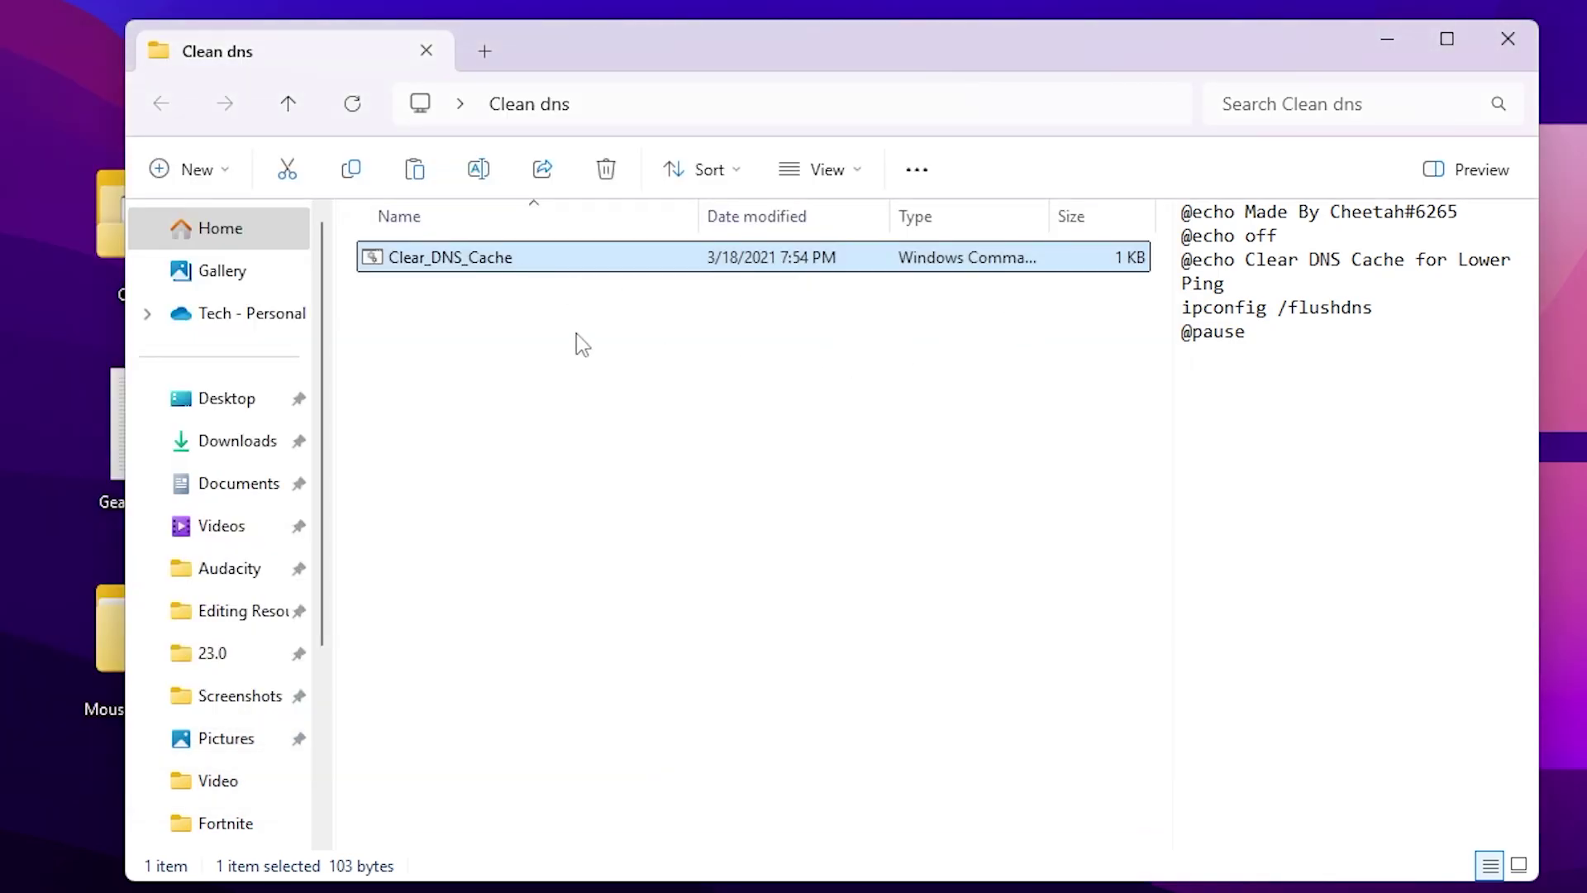
{"action": "left_click", "coordinate": [1506, 45]}
Add the 1 - keyboard Optimization file from the Mouse & Keyboard Tweaks folder's 1- Keyboard Optimization subfolder to the registry
{"action": "left_click_drag", "start_coordinate": [183, 701], "coordinate": [371, 355]}
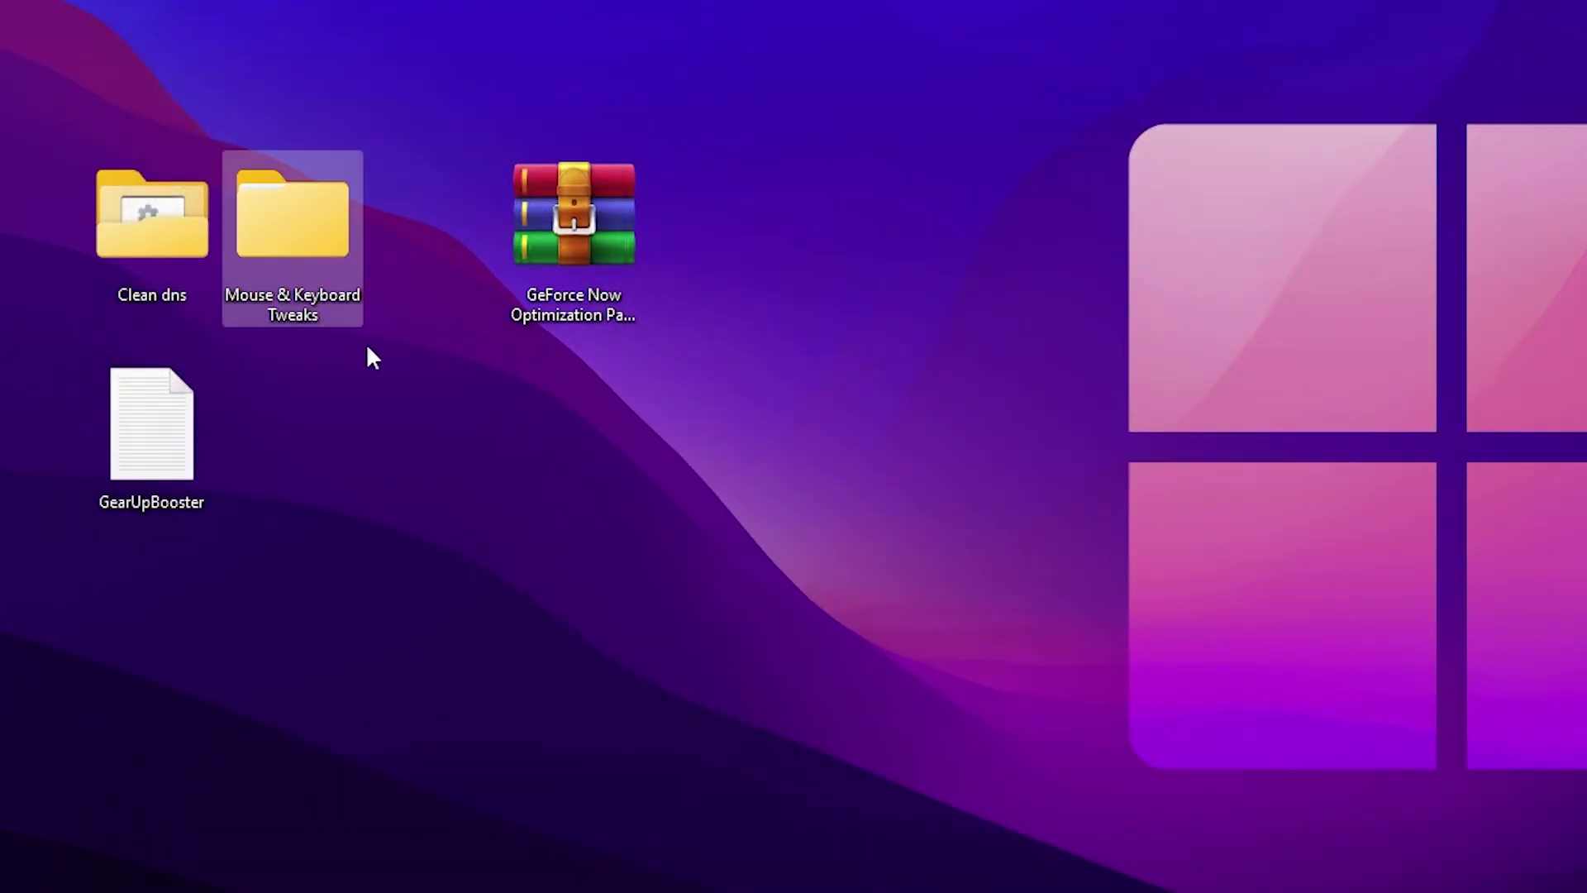
{"action": "double_click", "coordinate": [281, 241]}
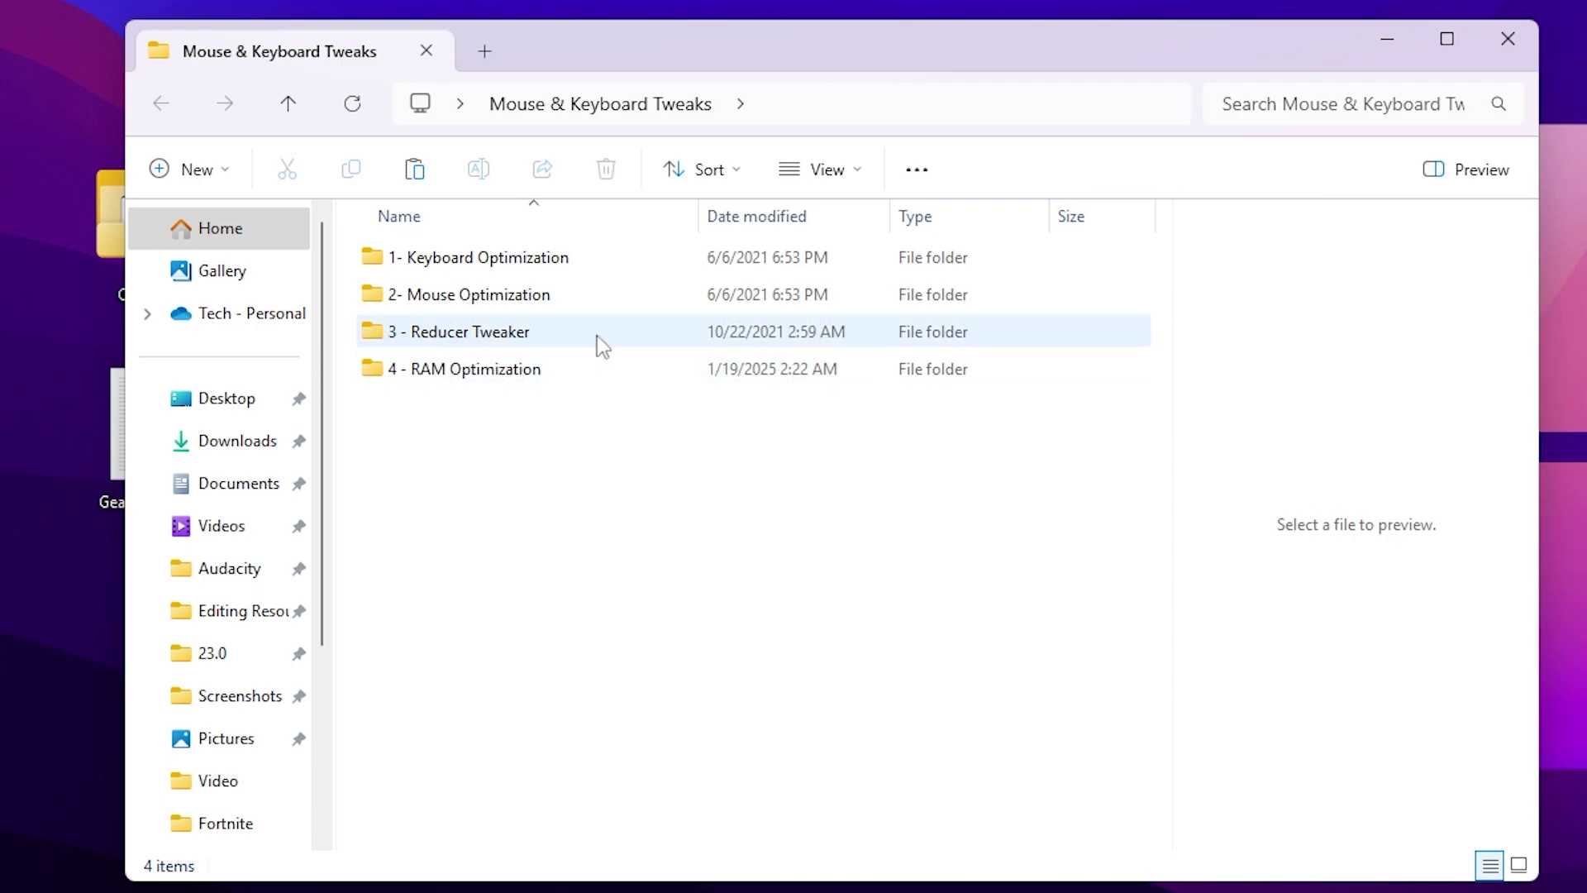
{"action": "double_click", "coordinate": [507, 265]}
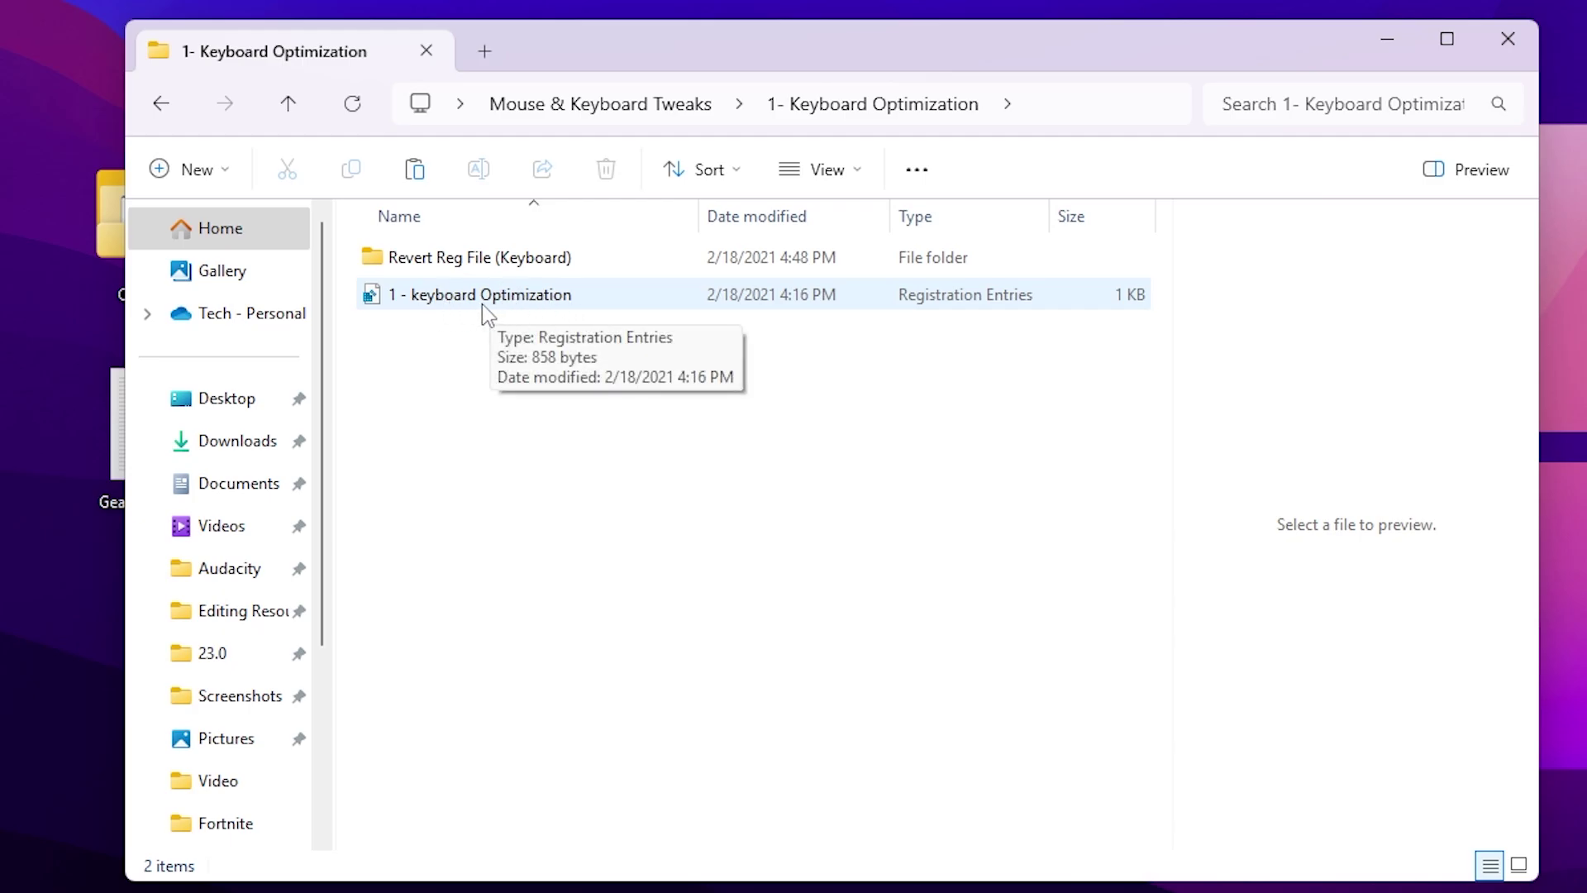
{"action": "left_click", "coordinate": [526, 297]}
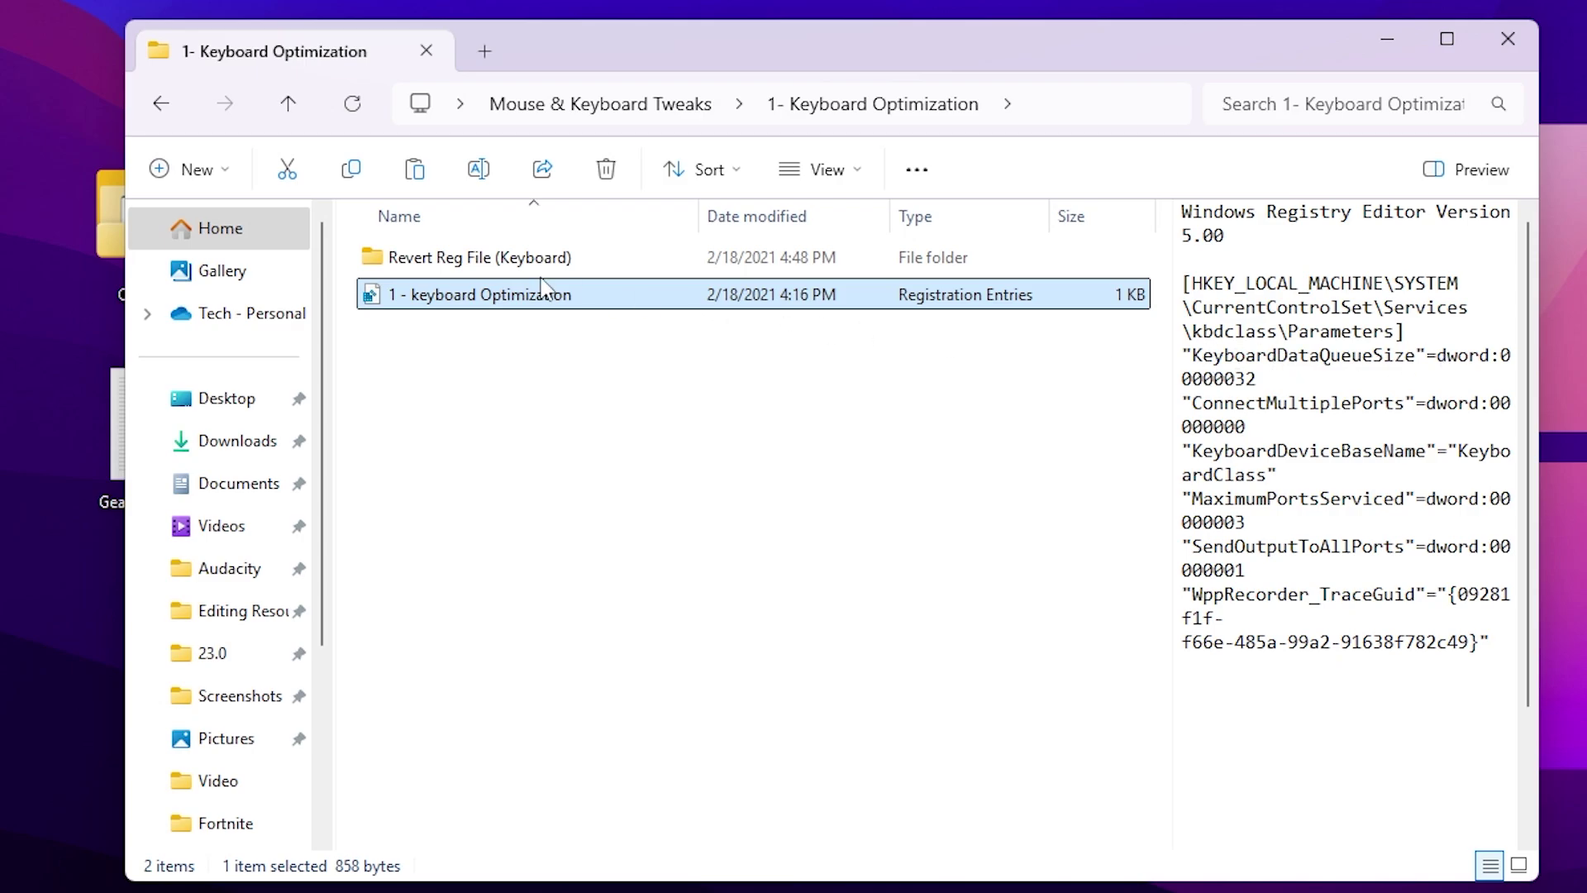
{"action": "double_click", "coordinate": [469, 305]}
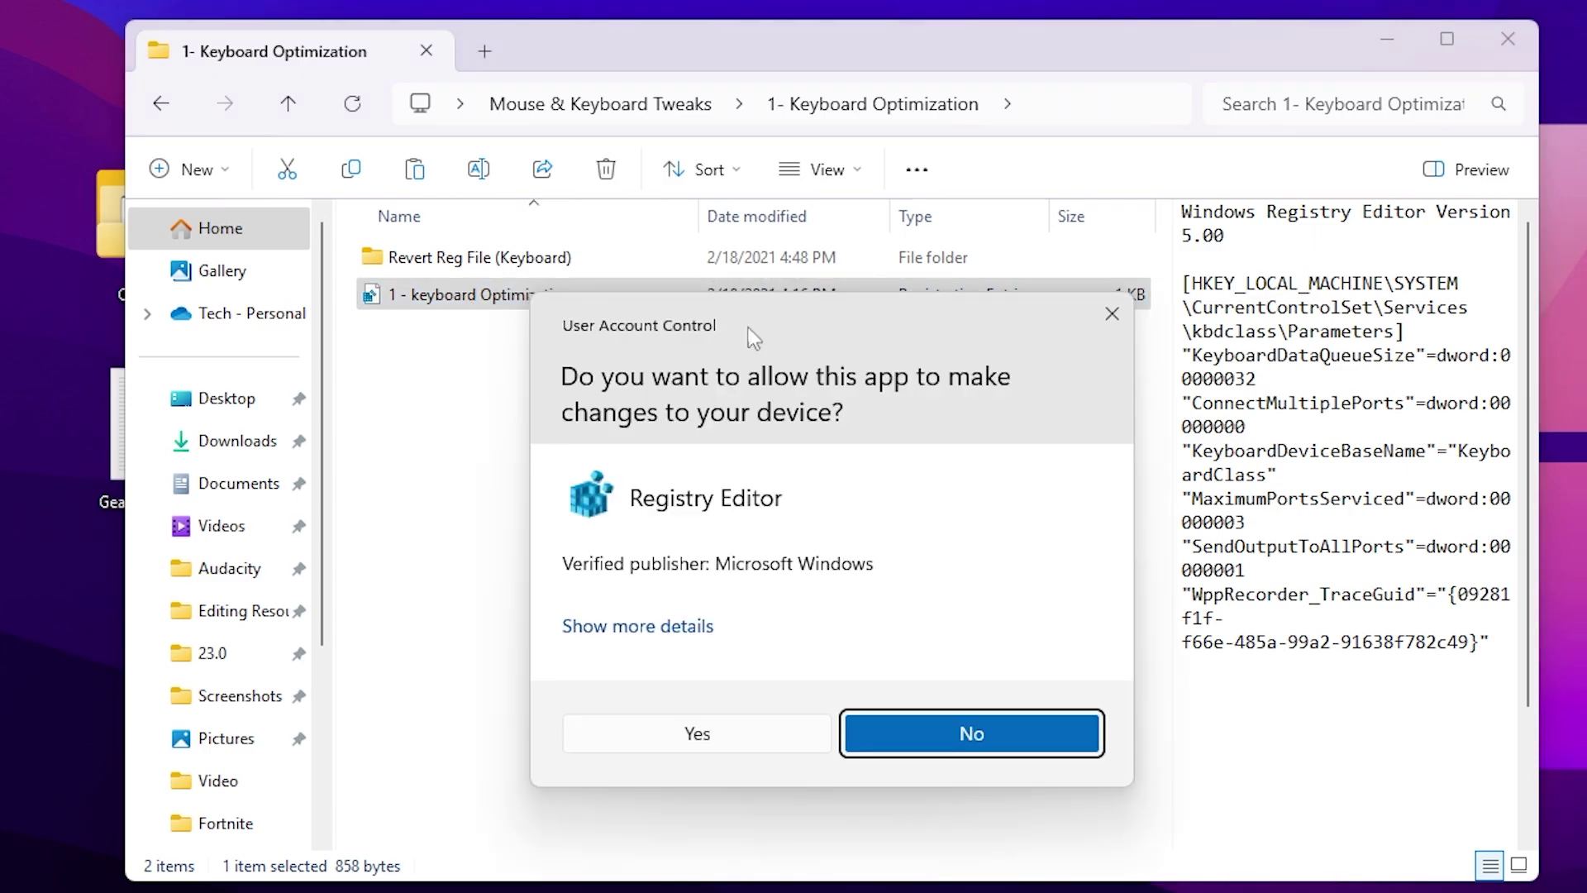
{"action": "left_click", "coordinate": [697, 731]}
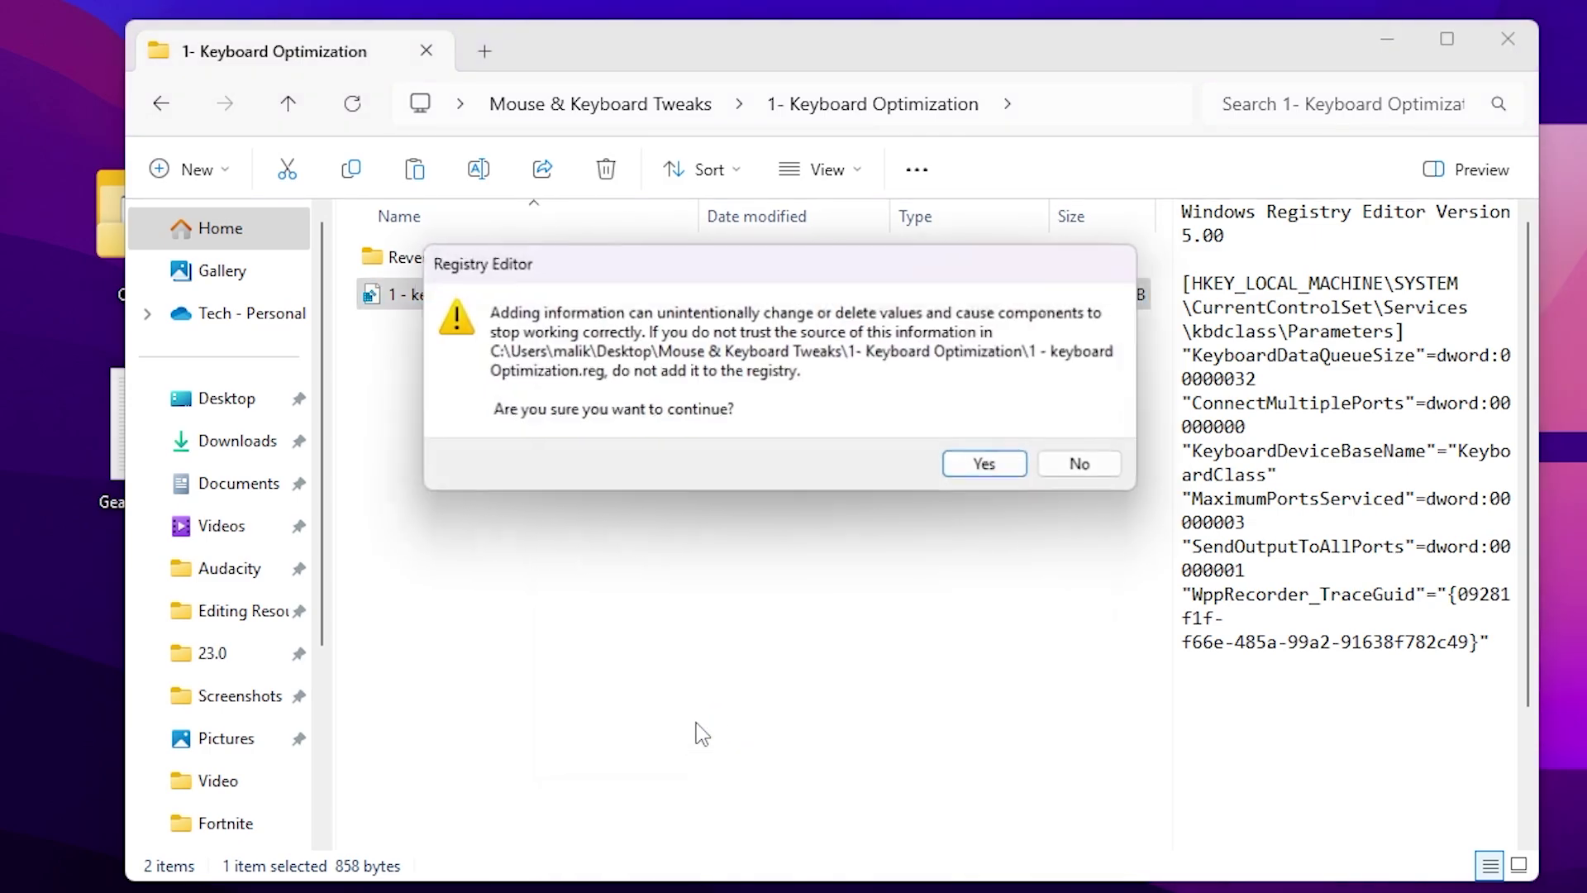
{"action": "left_click", "coordinate": [1000, 467]}
{"action": "left_click", "coordinate": [1079, 438]}
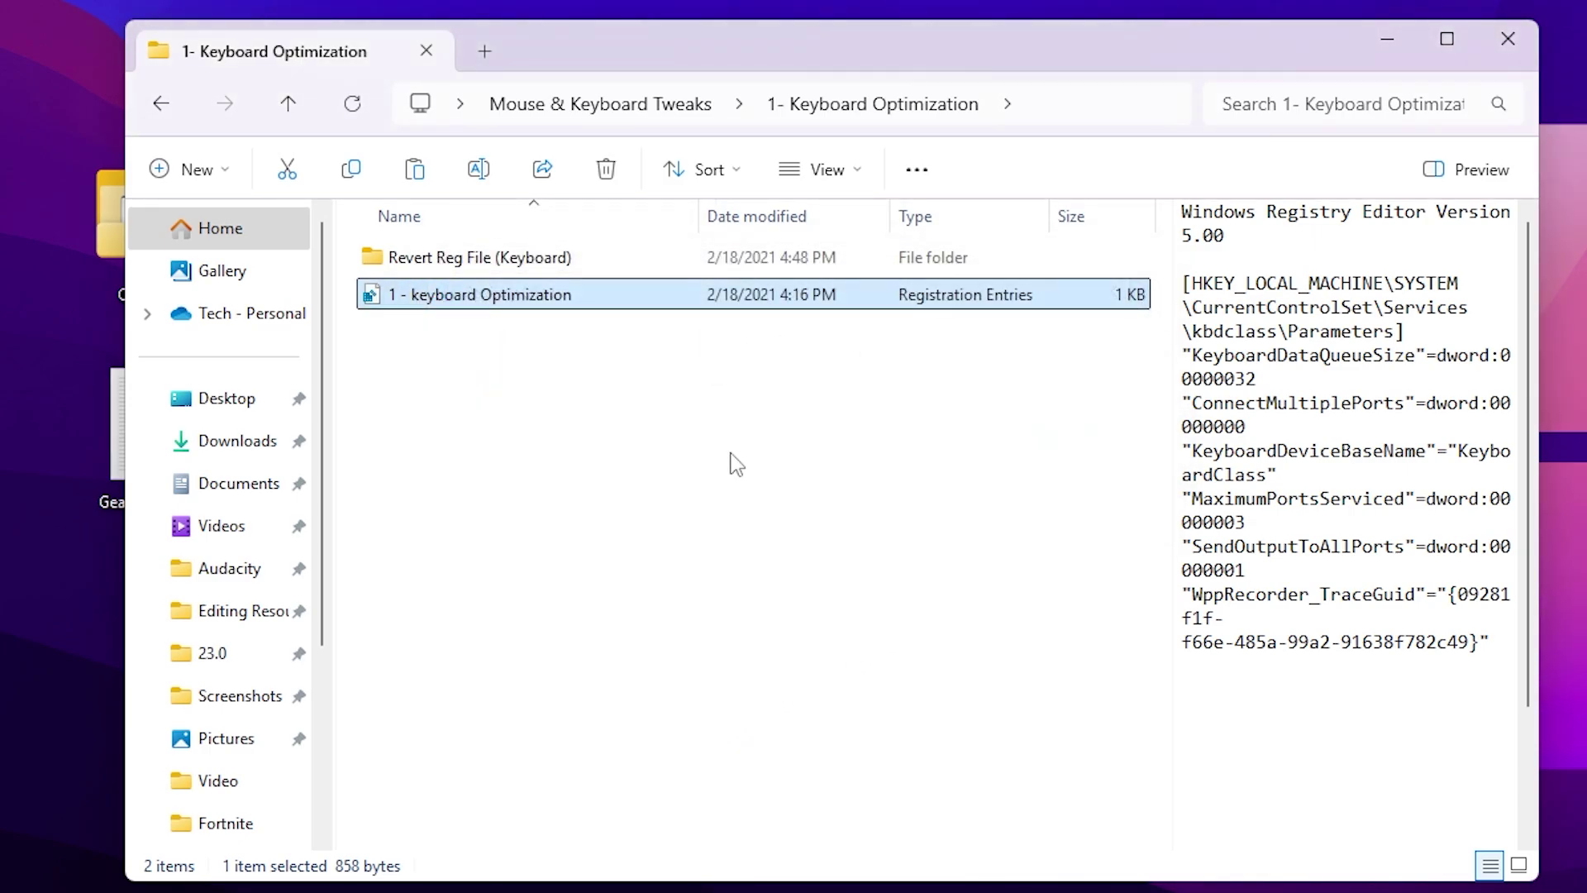
Add the 1 - Mouse Optimization file from the 2- Mouse Optimization folder to the registry and return to Mouse & Keyboard Tweaks
{"action": "key", "text": "alt+Left"}
{"action": "left_click", "coordinate": [507, 296]}
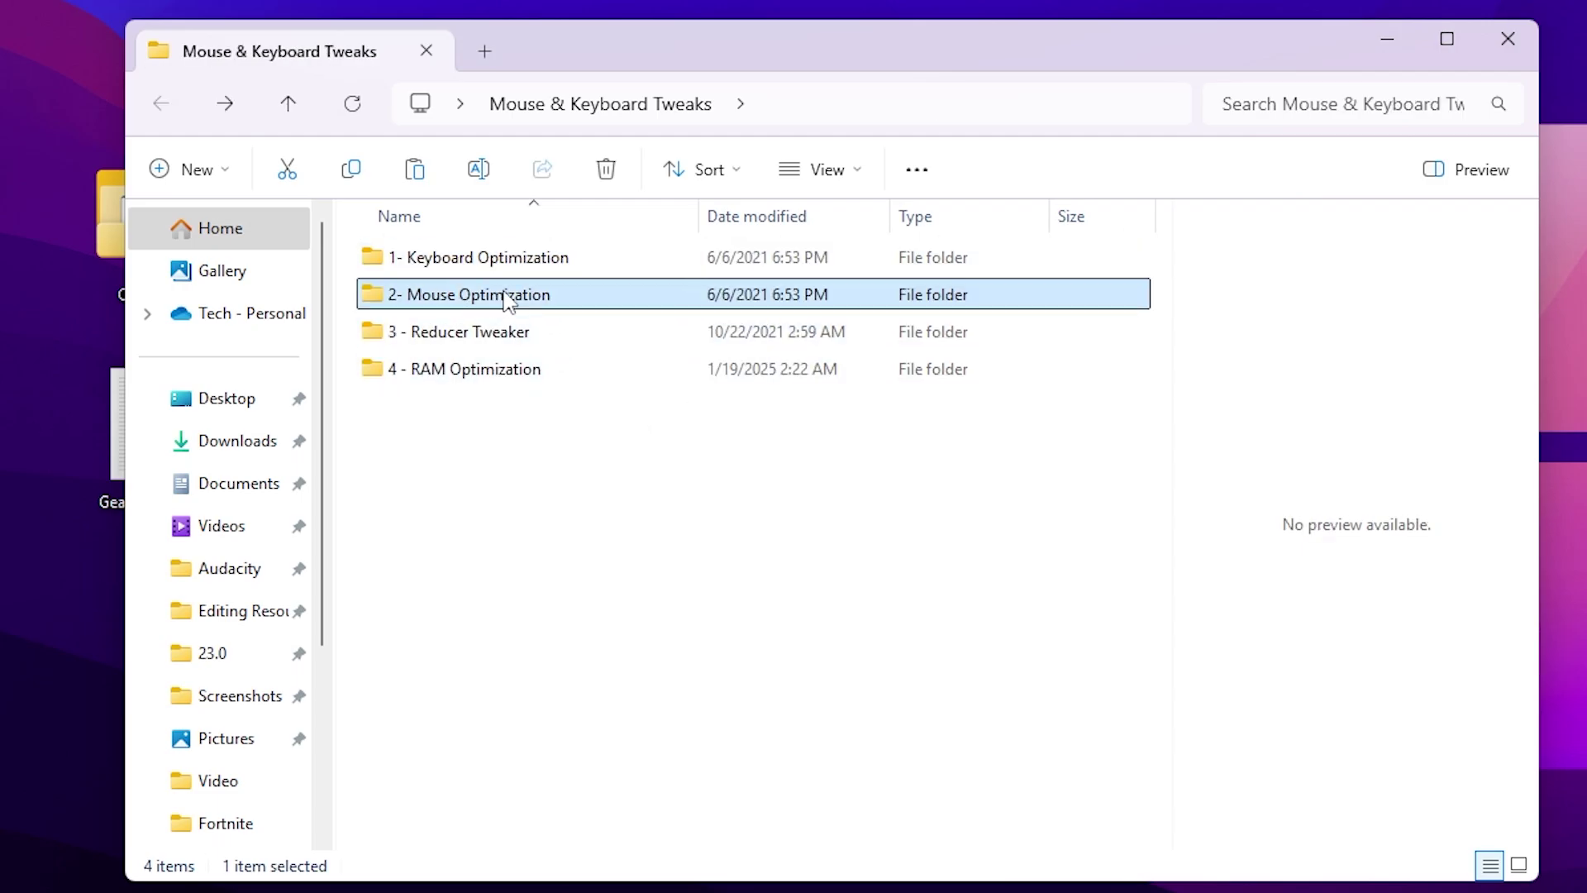
{"action": "double_click", "coordinate": [507, 296]}
{"action": "left_click", "coordinate": [509, 301]}
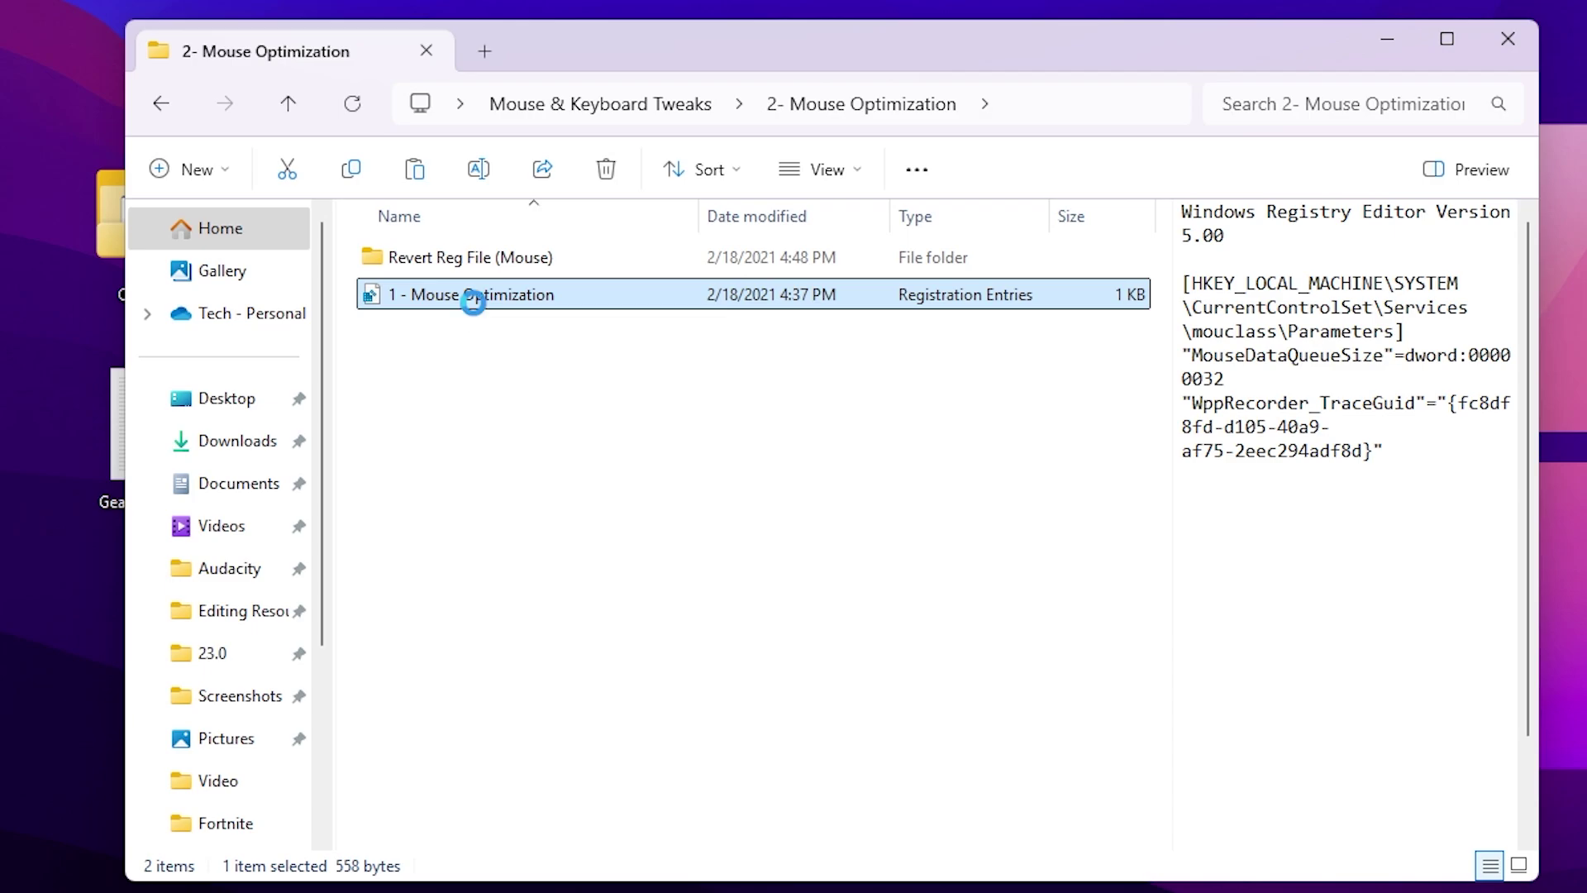
{"action": "left_click", "coordinate": [696, 738]}
{"action": "left_click", "coordinate": [990, 463]}
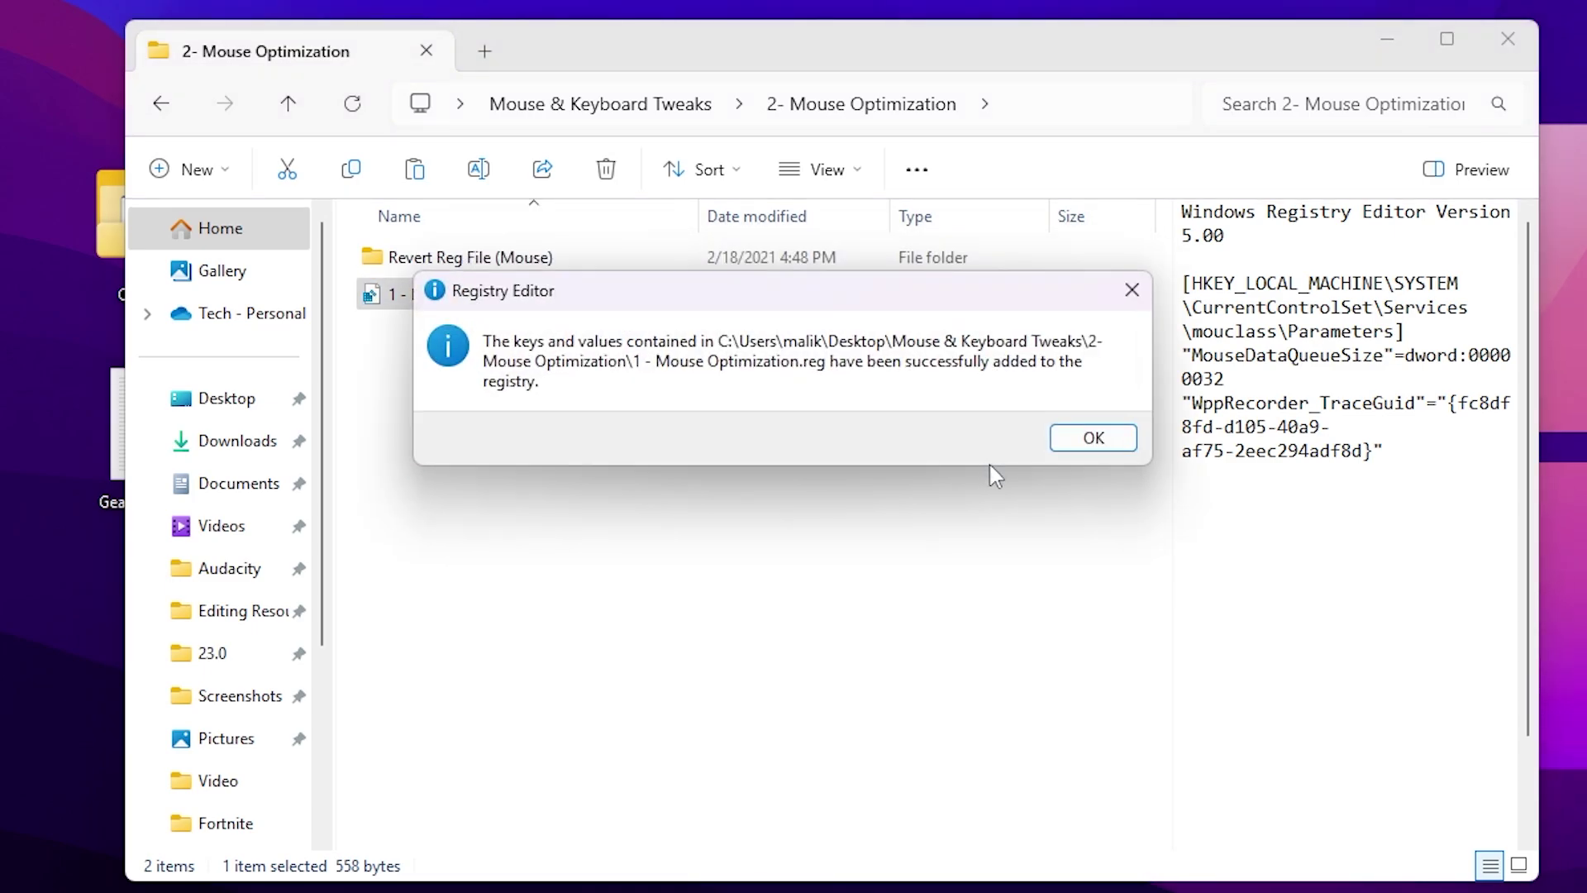
{"action": "left_click", "coordinate": [1074, 437]}
{"action": "key", "text": "alt+Left"}
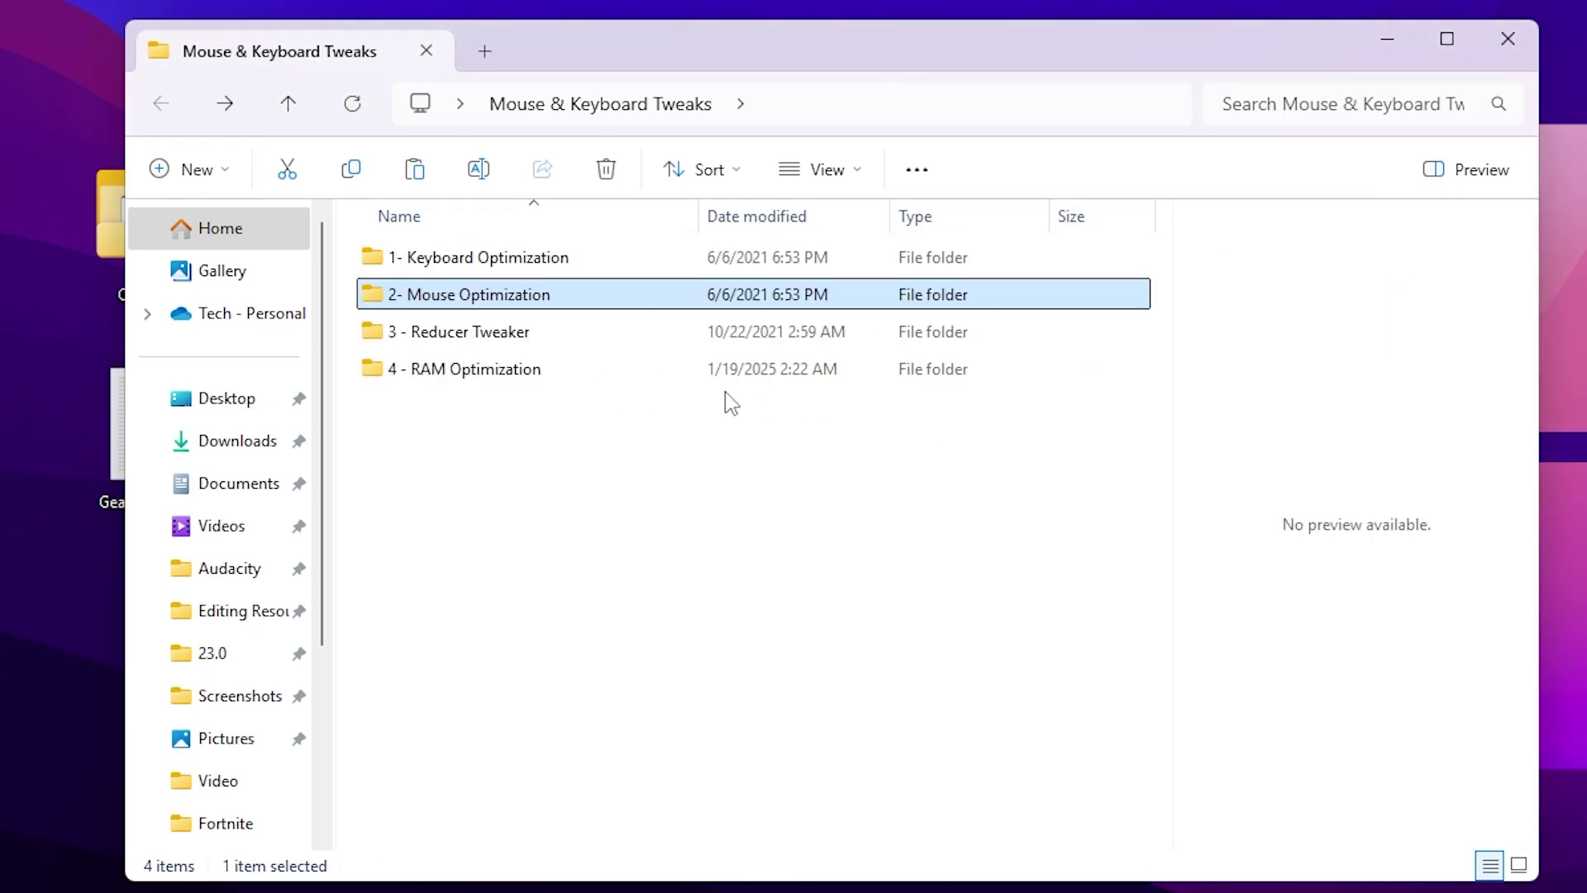
Review the ReducerTweaks file in the 3 - Reducer Tweaker folder, add it to the registry and return to Mouse & Keyboard Tweaks
{"action": "double_click", "coordinate": [465, 333]}
{"action": "left_click", "coordinate": [448, 260]}
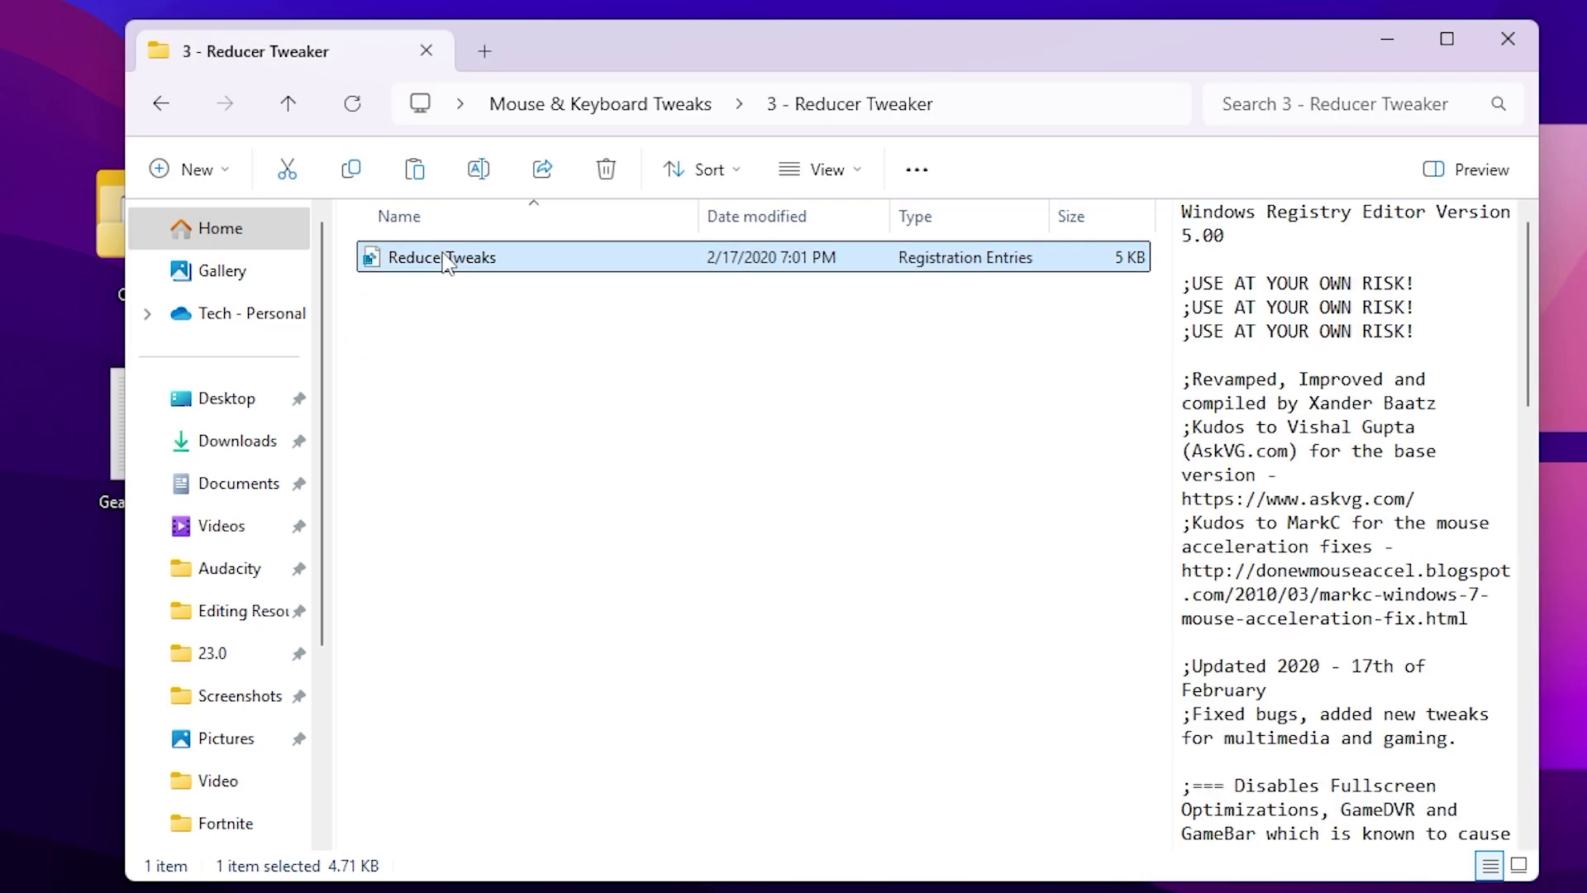
{"action": "scroll", "coordinate": [1345, 424], "scroll_direction": "down", "scroll_amount": 8}
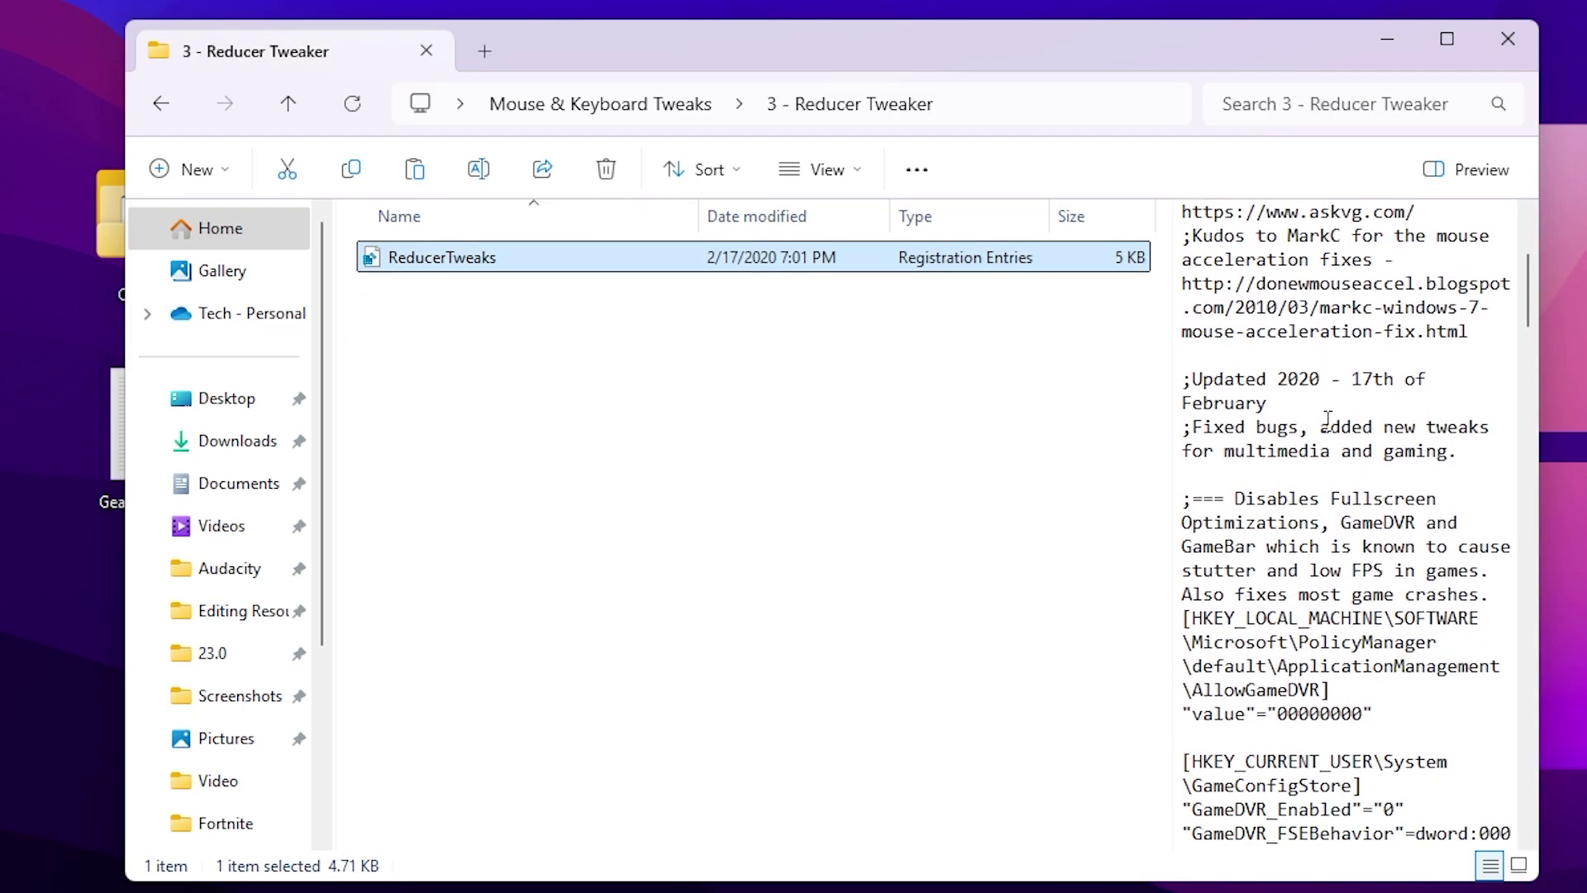
{"action": "scroll", "coordinate": [1174, 503], "scroll_direction": "down", "scroll_amount": 4}
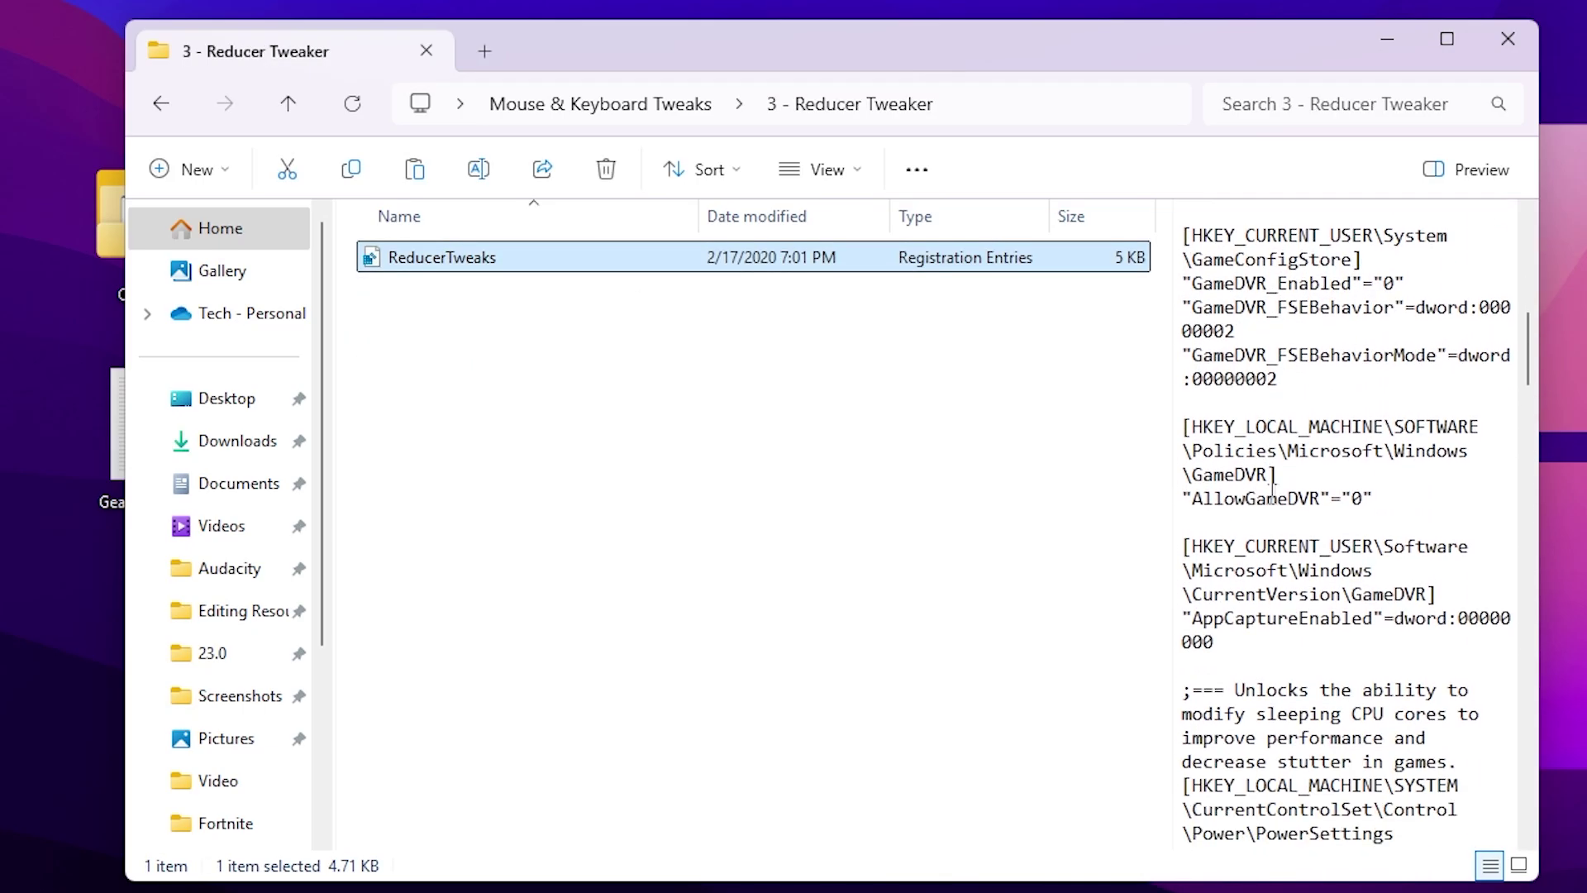
{"action": "scroll", "coordinate": [1336, 441], "scroll_direction": "down", "scroll_amount": 4}
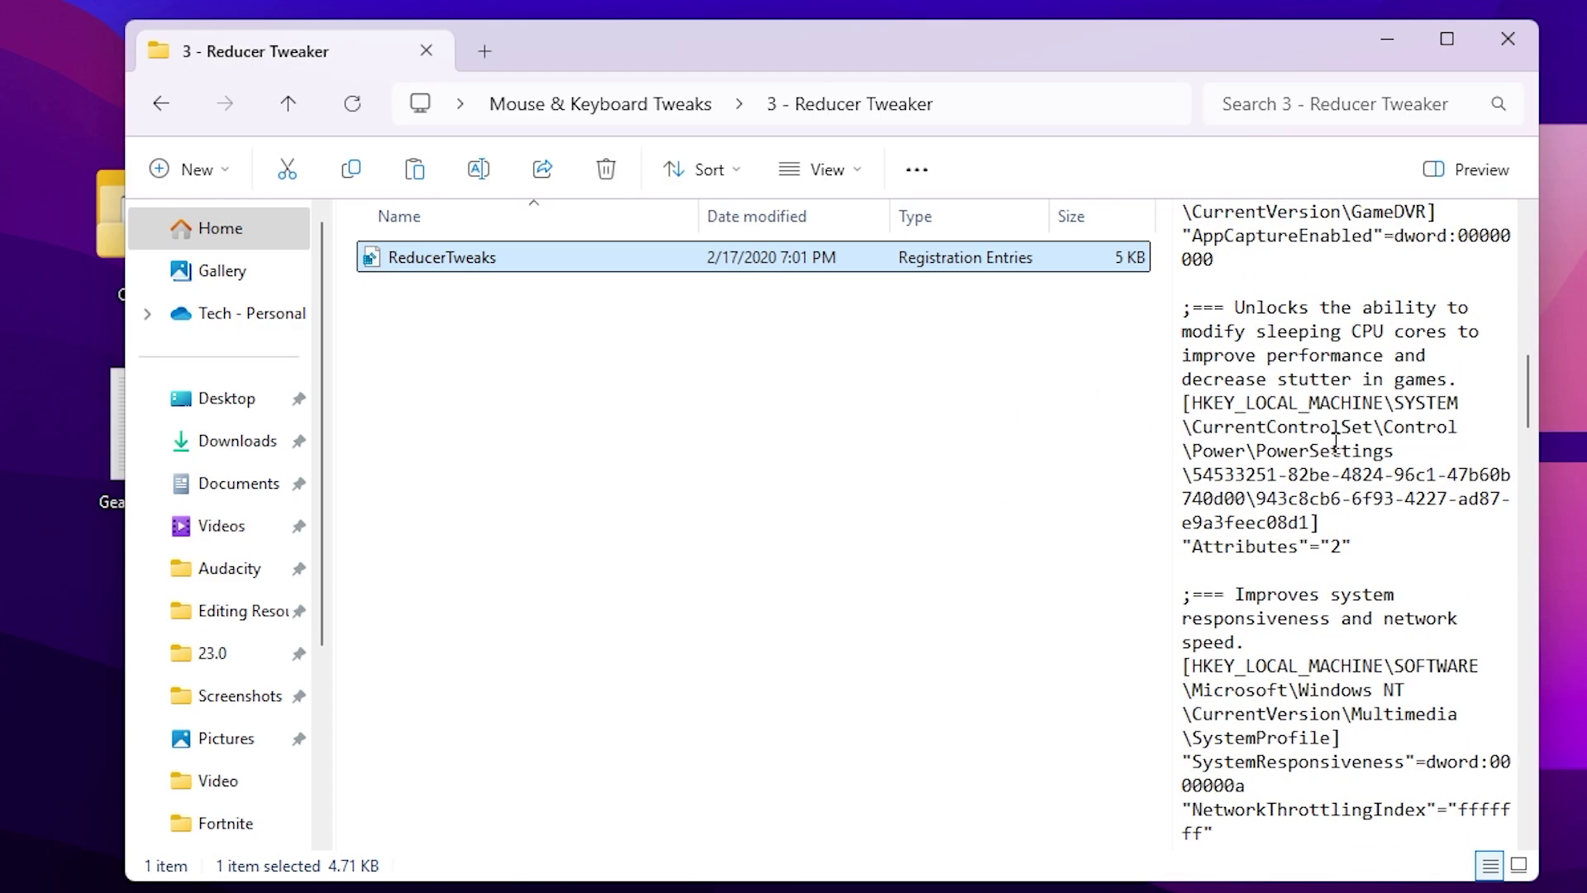
{"action": "double_click", "coordinate": [523, 263]}
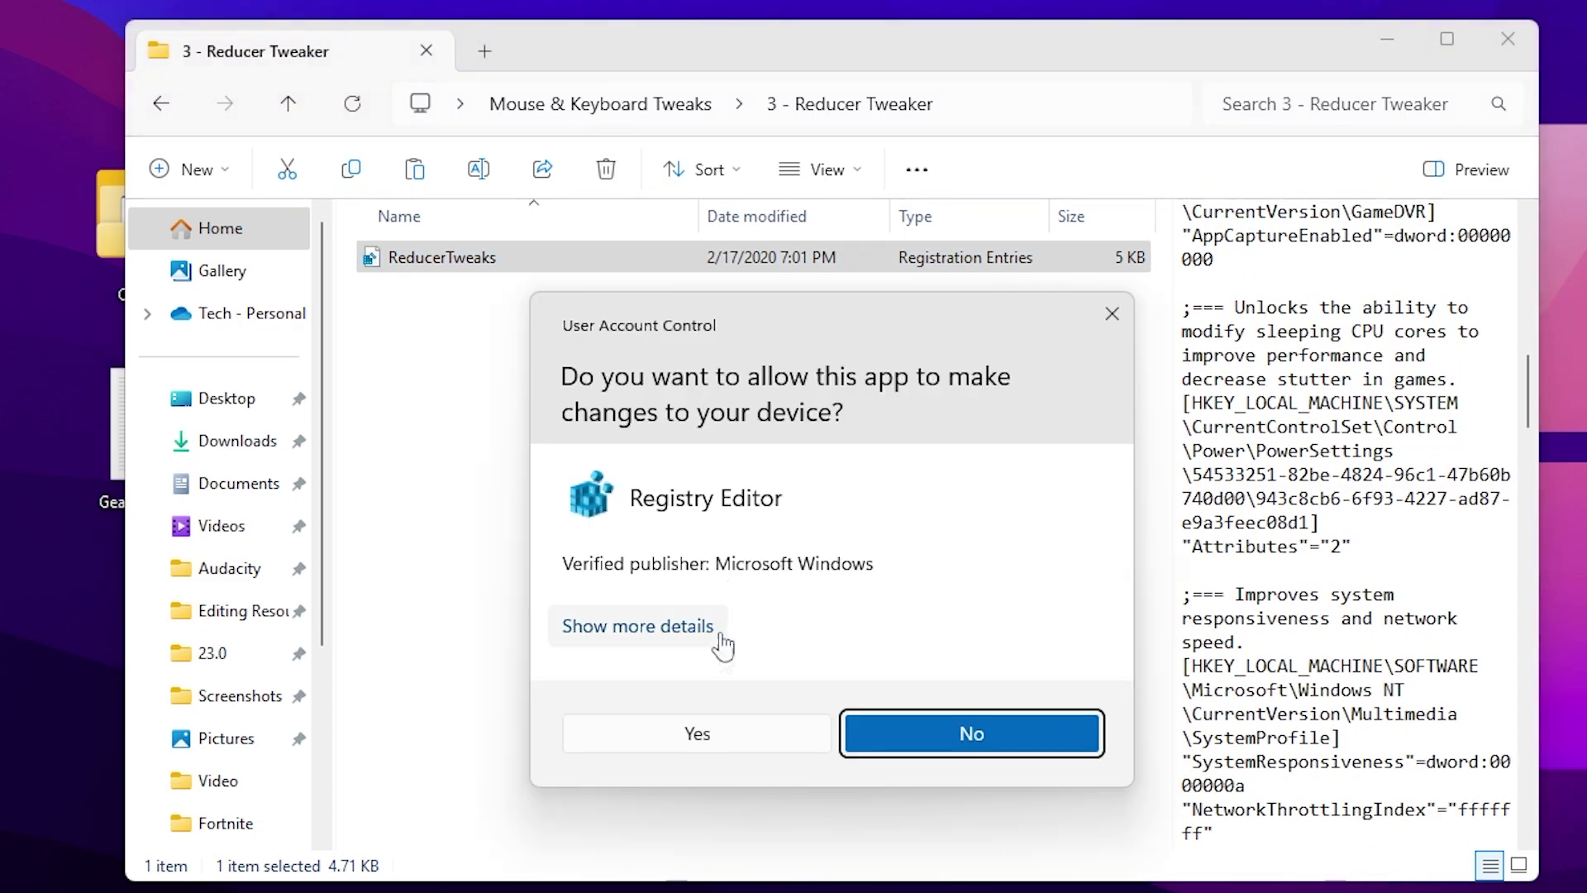
{"action": "left_click", "coordinate": [711, 736]}
{"action": "left_click", "coordinate": [988, 471]}
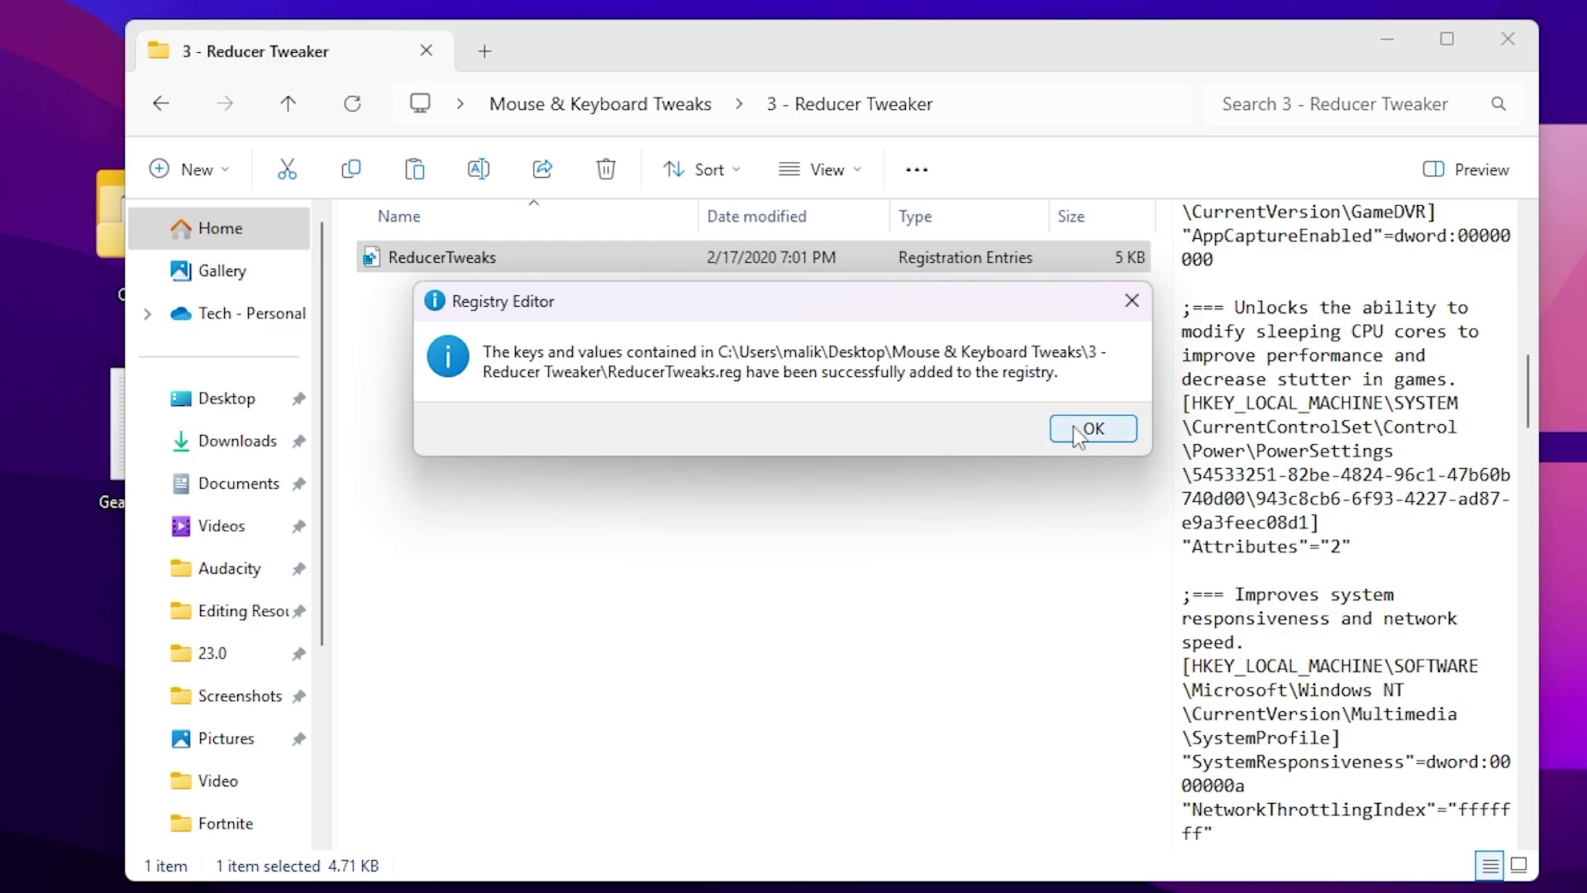
{"action": "left_click", "coordinate": [1079, 433]}
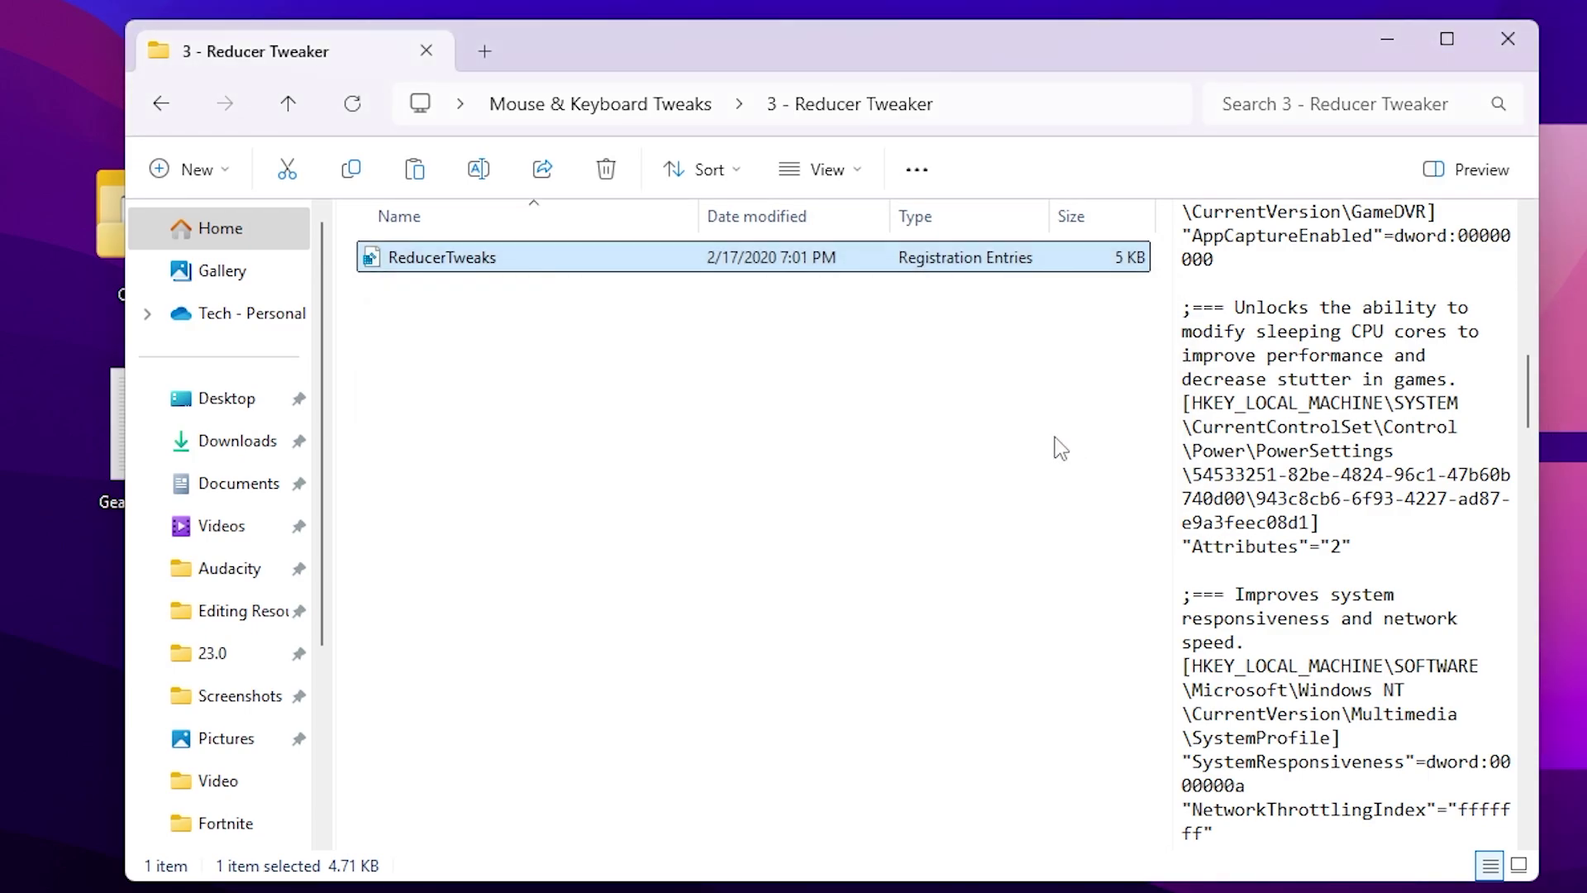
{"action": "key", "text": "alt+Left"}
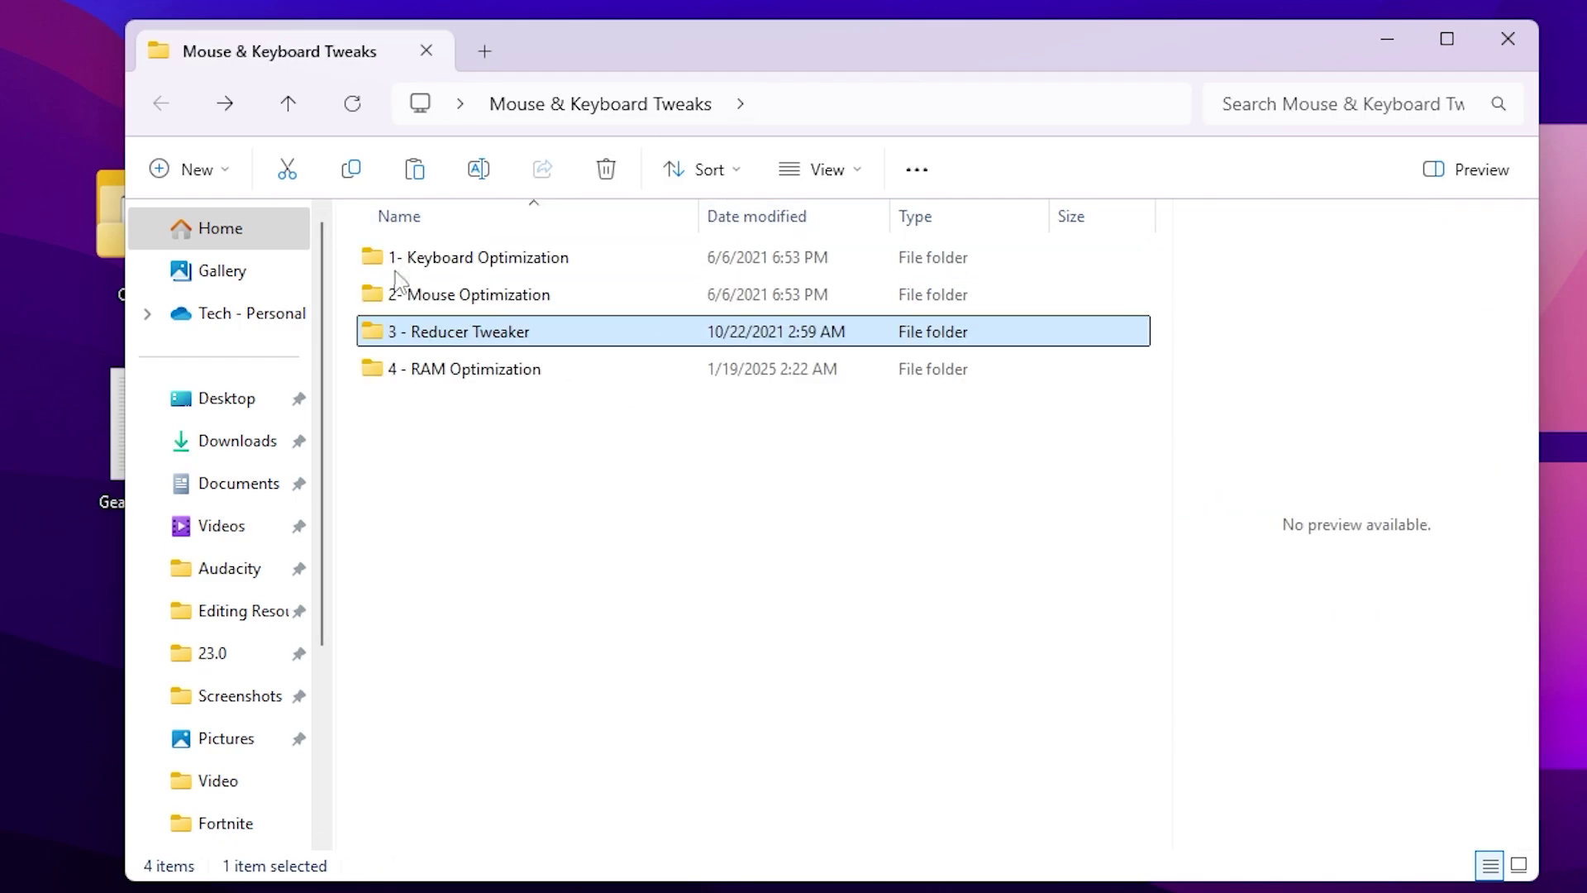
Add the 32GB Ram file from the 4 - RAM Optimization folder to the registry and close the folder
{"action": "double_click", "coordinate": [496, 379]}
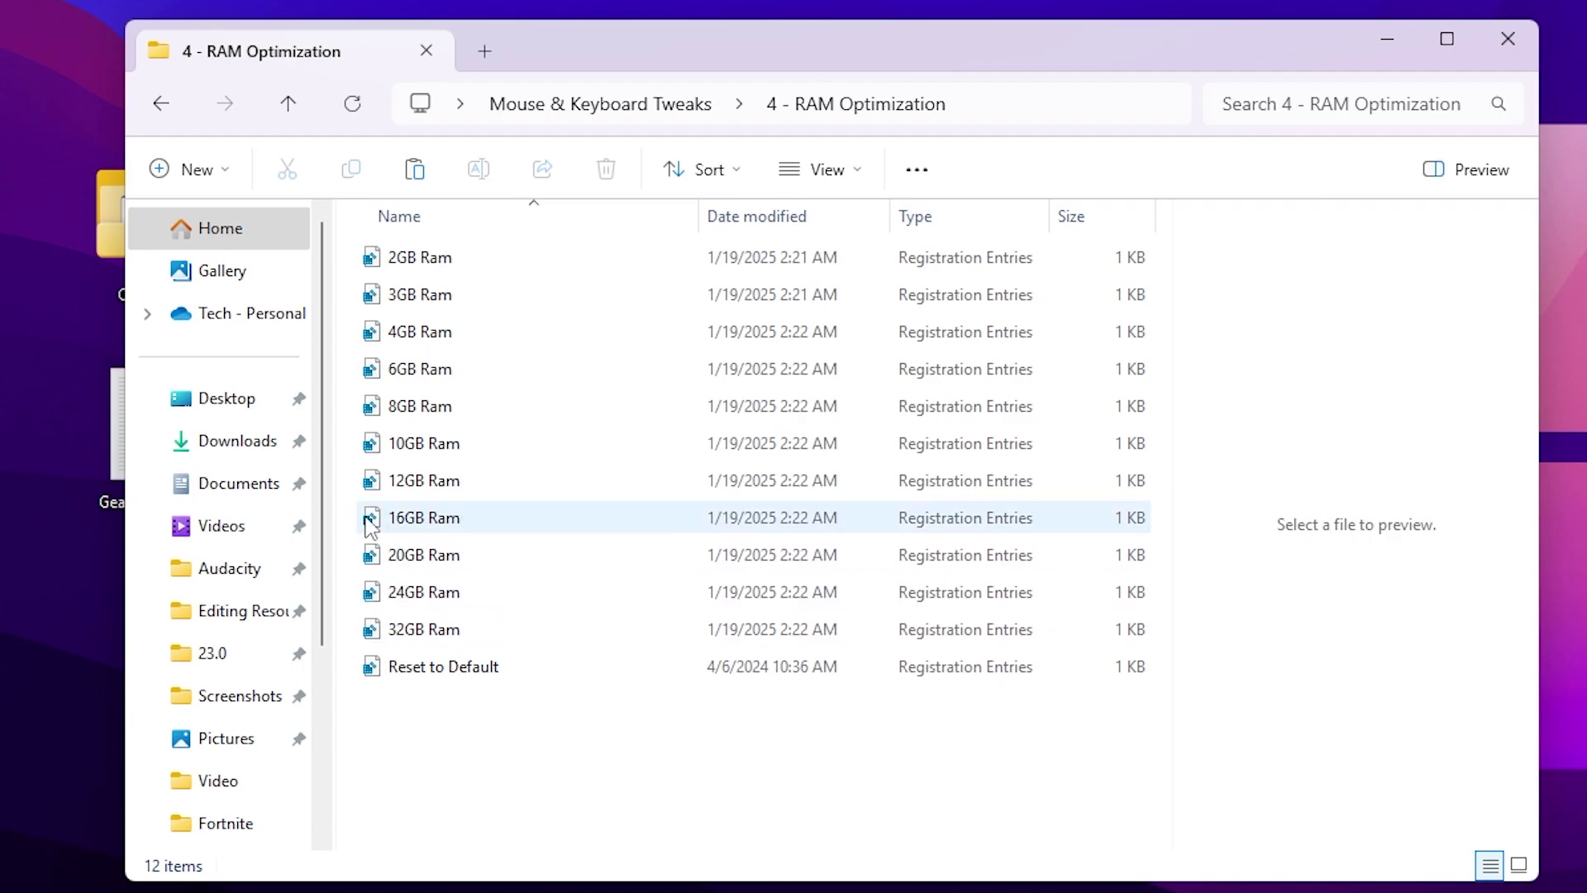
{"action": "double_click", "coordinate": [506, 627]}
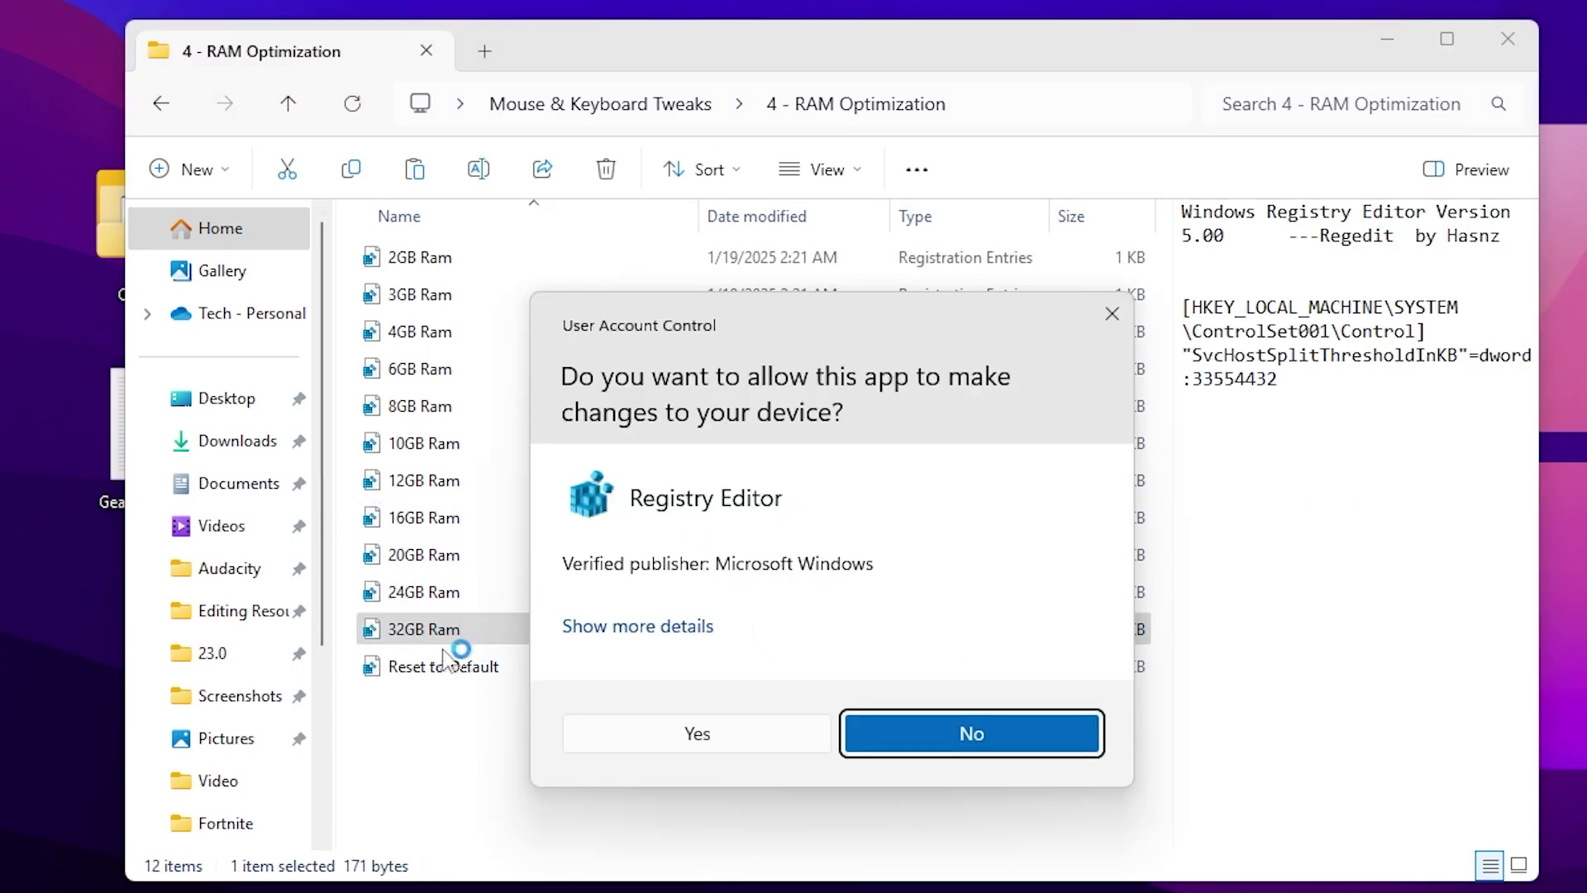
{"action": "left_click", "coordinate": [711, 741]}
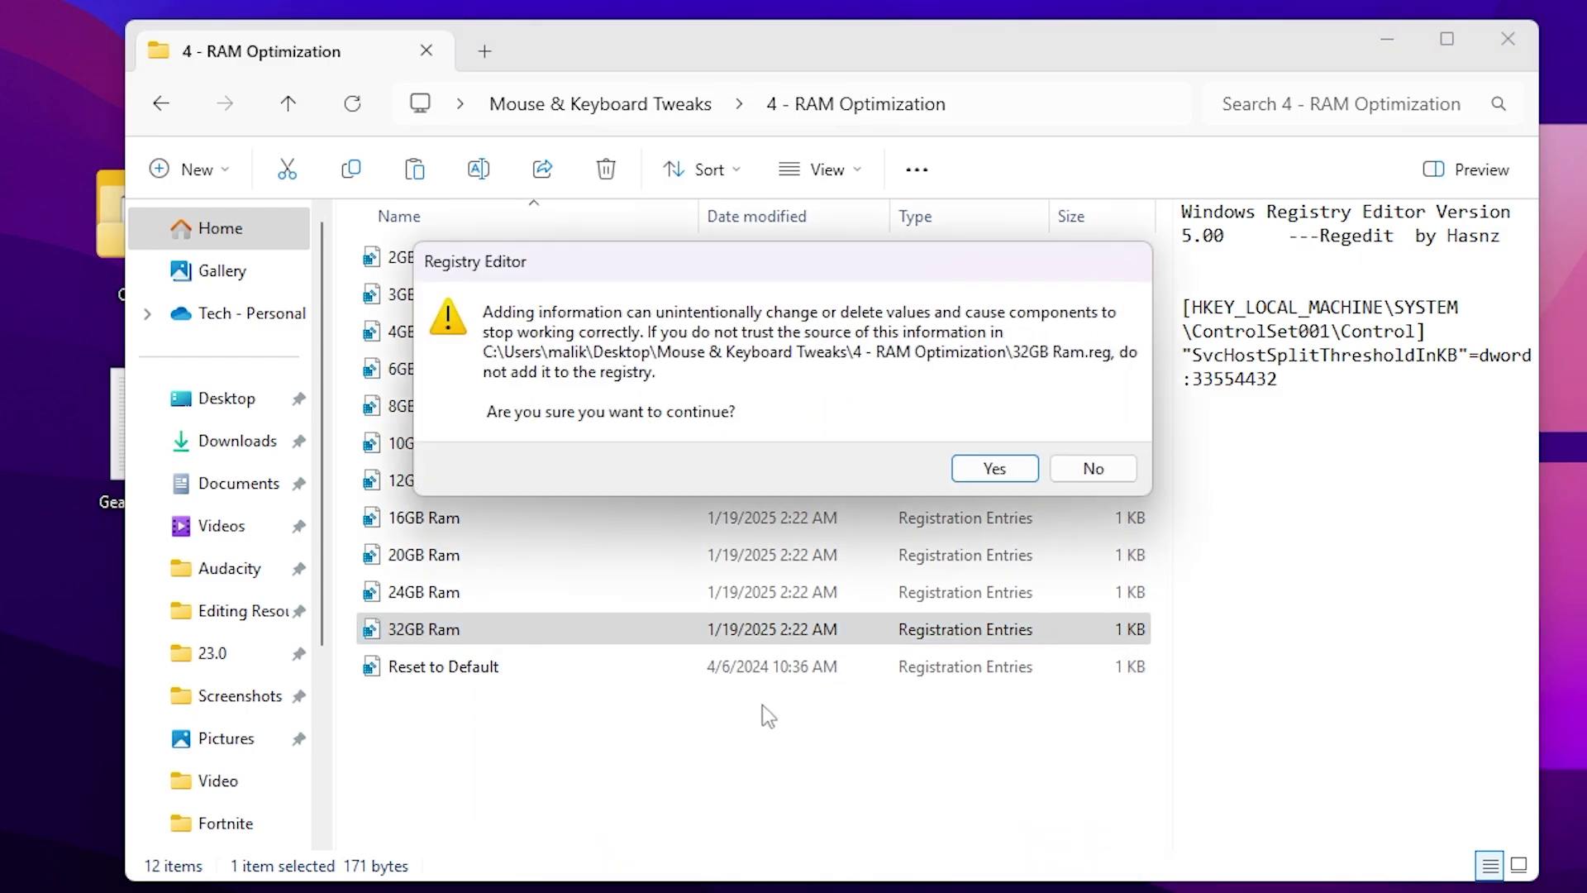
{"action": "left_click", "coordinate": [995, 467]}
{"action": "left_click", "coordinate": [1091, 429]}
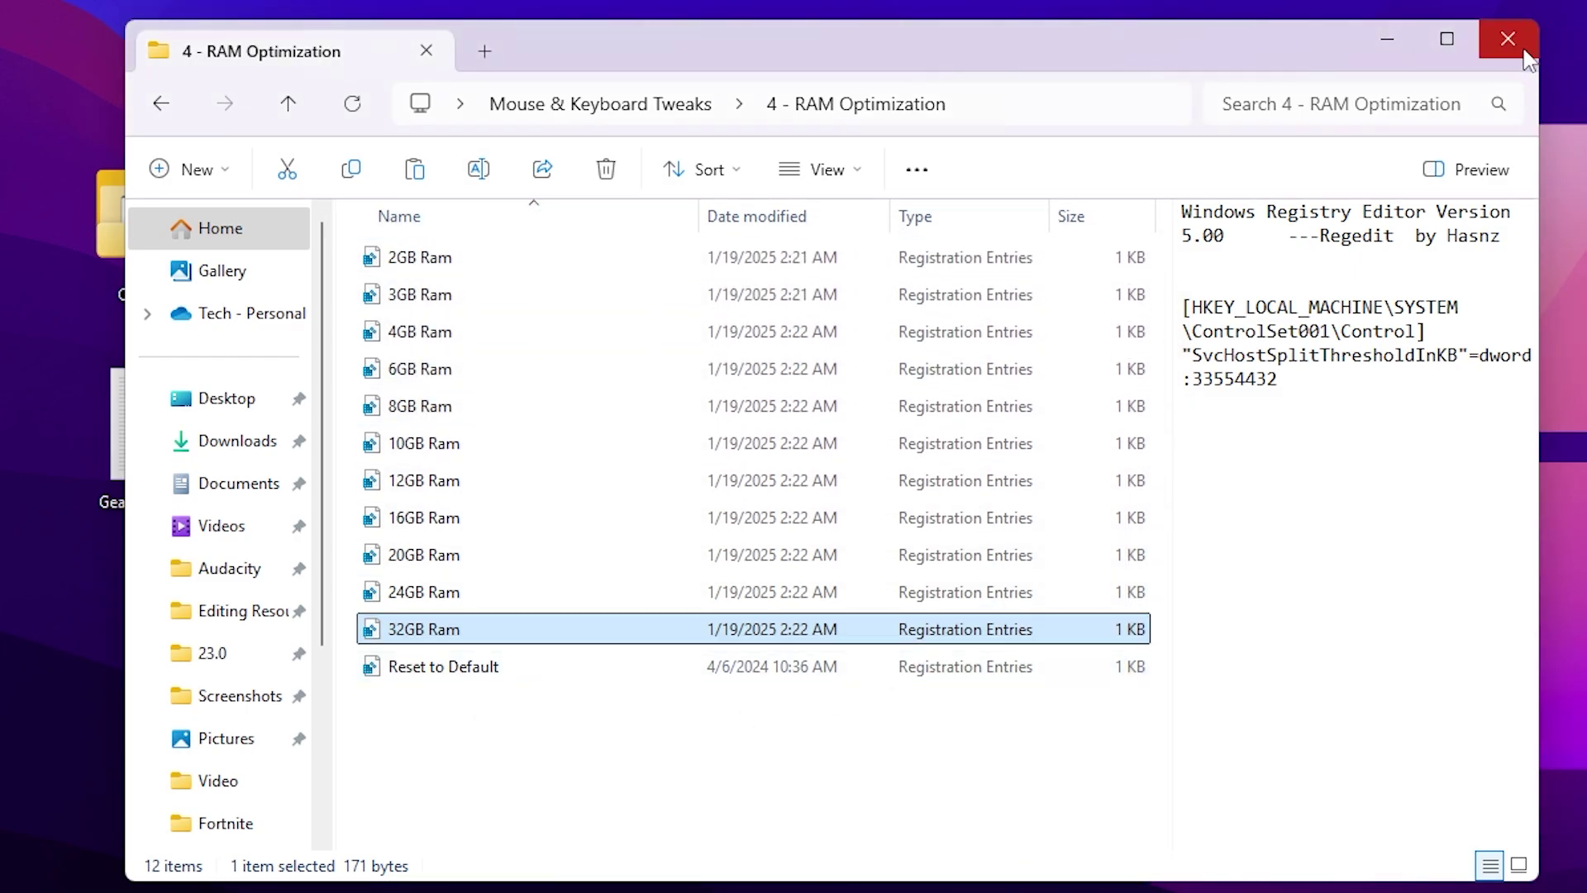
{"action": "left_click", "coordinate": [1511, 41]}
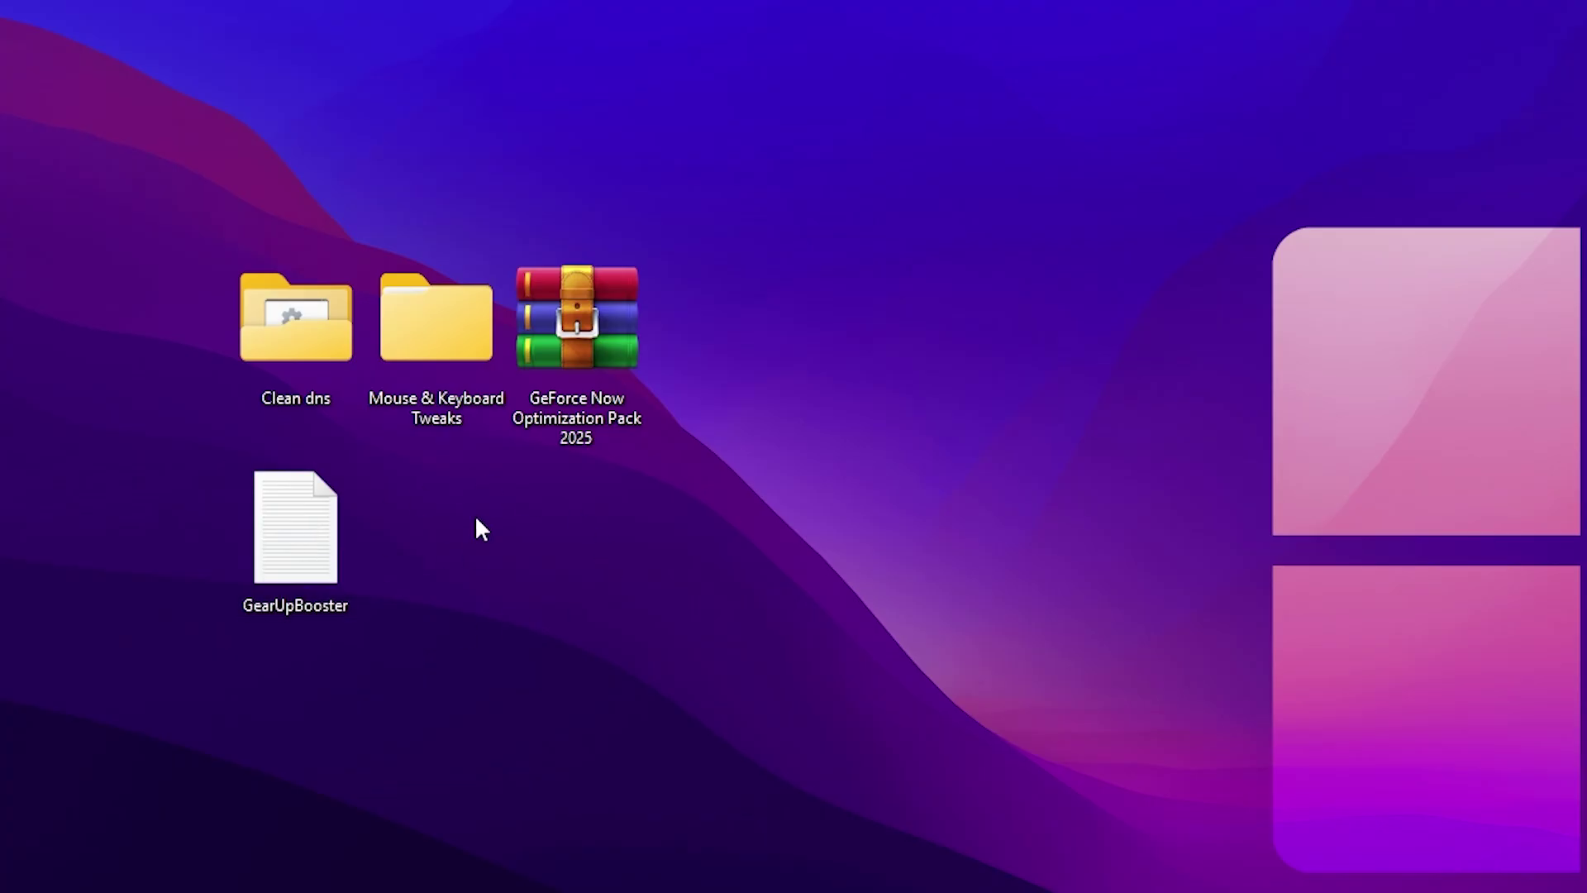
Copy the download link from the GearUpBooster text file on the desktop and open it in Chrome
{"action": "left_click_drag", "start_coordinate": [298, 529], "coordinate": [740, 349]}
{"action": "double_click", "coordinate": [712, 312]}
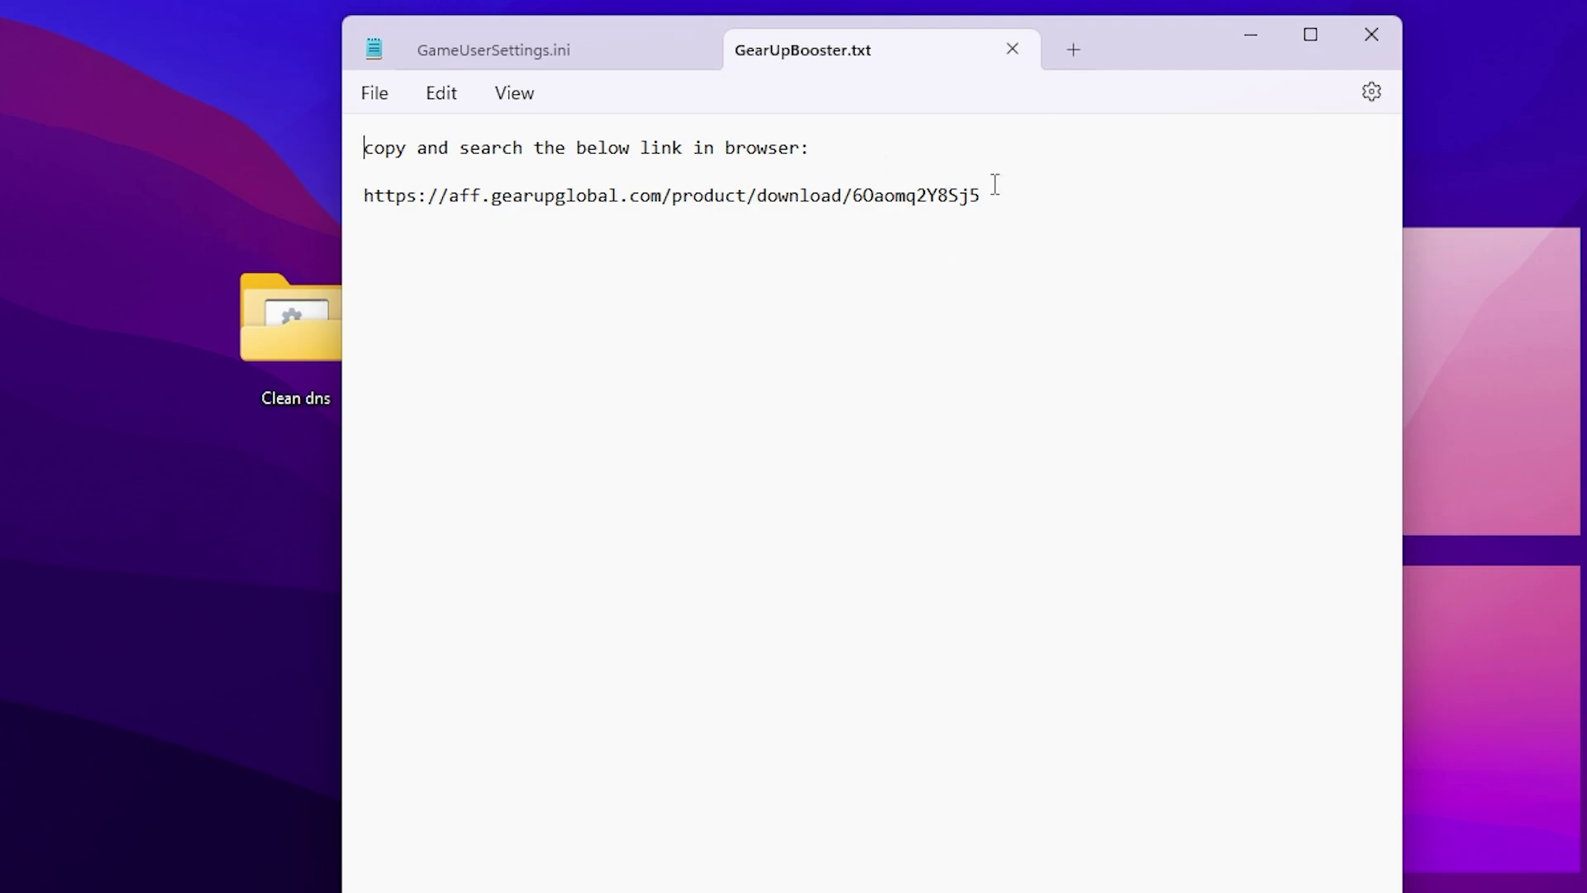
{"action": "left_click_drag", "start_coordinate": [976, 188], "coordinate": [441, 176]}
{"action": "key", "text": "ctrl+c"}
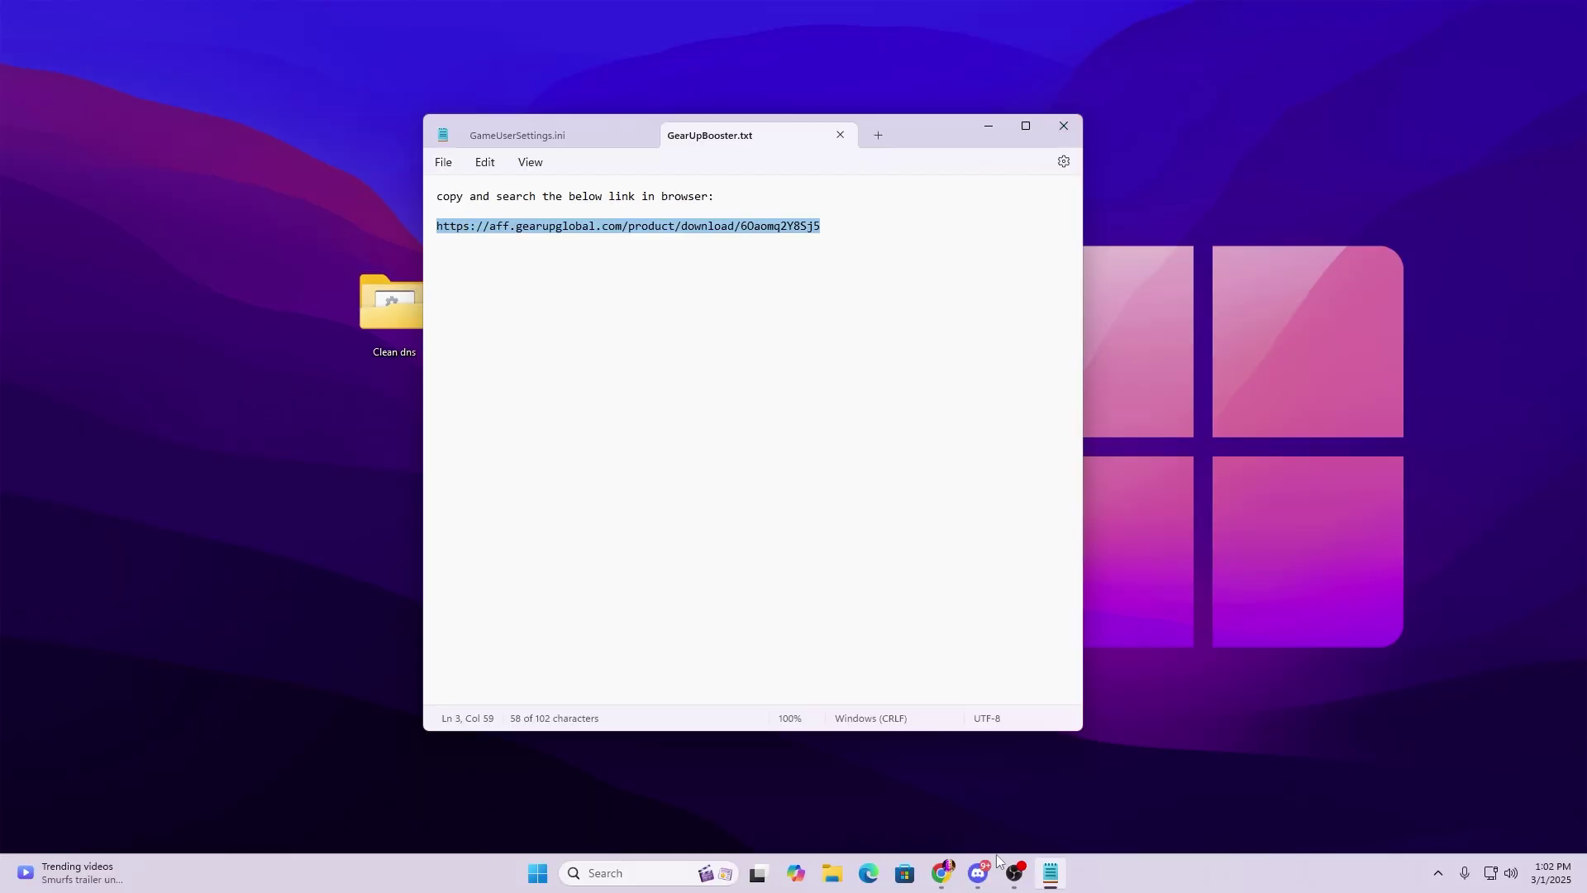
{"action": "left_click", "coordinate": [942, 873]}
{"action": "key", "text": "ctrl+v"}
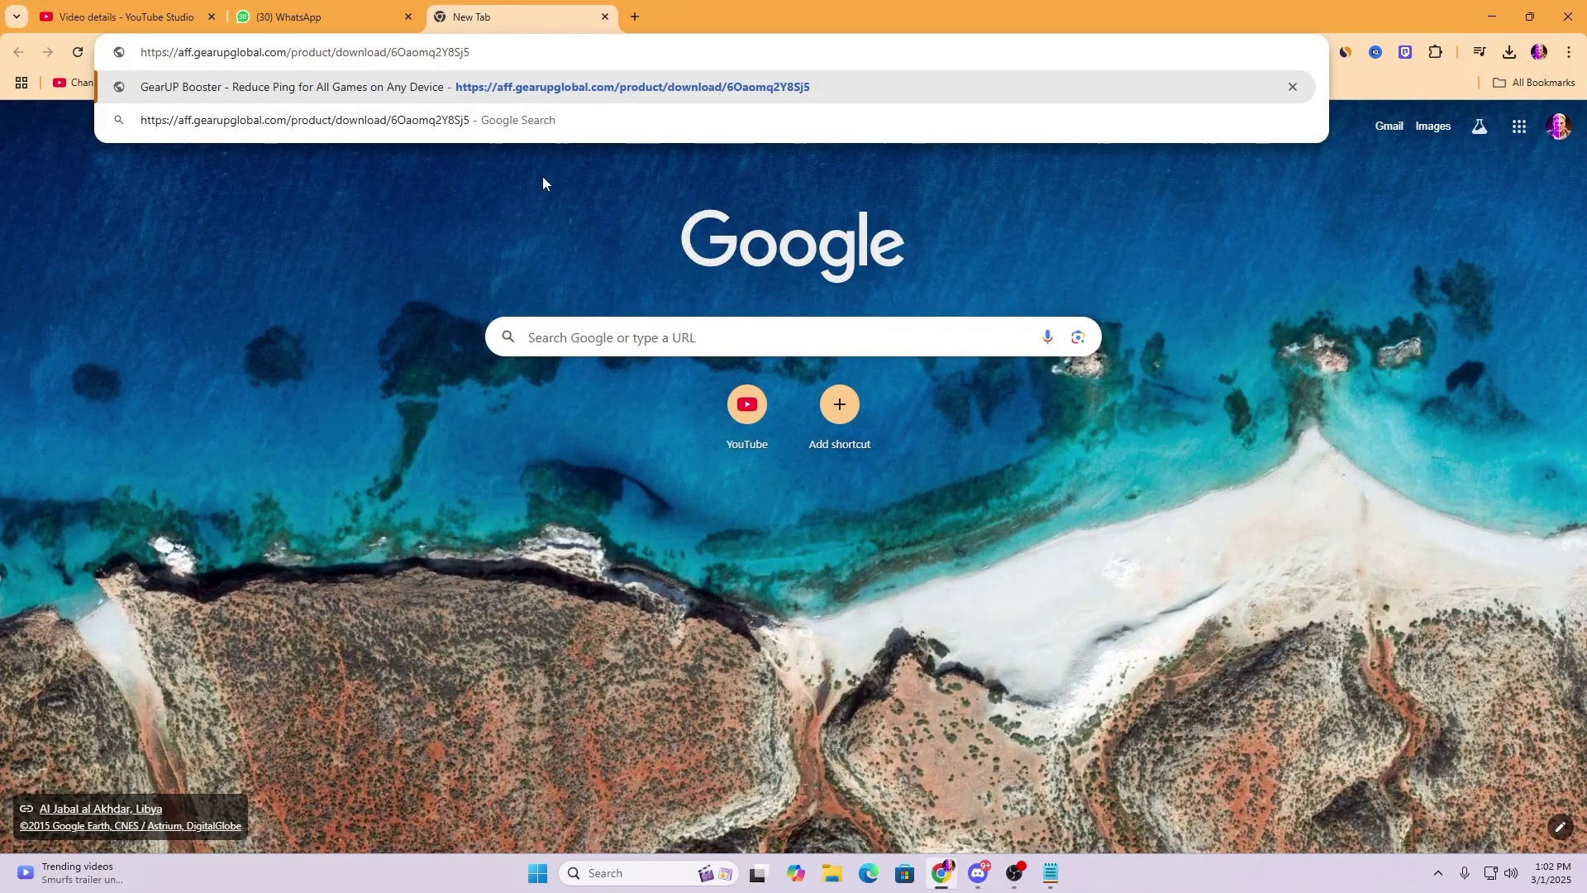
{"action": "key", "text": "Return"}
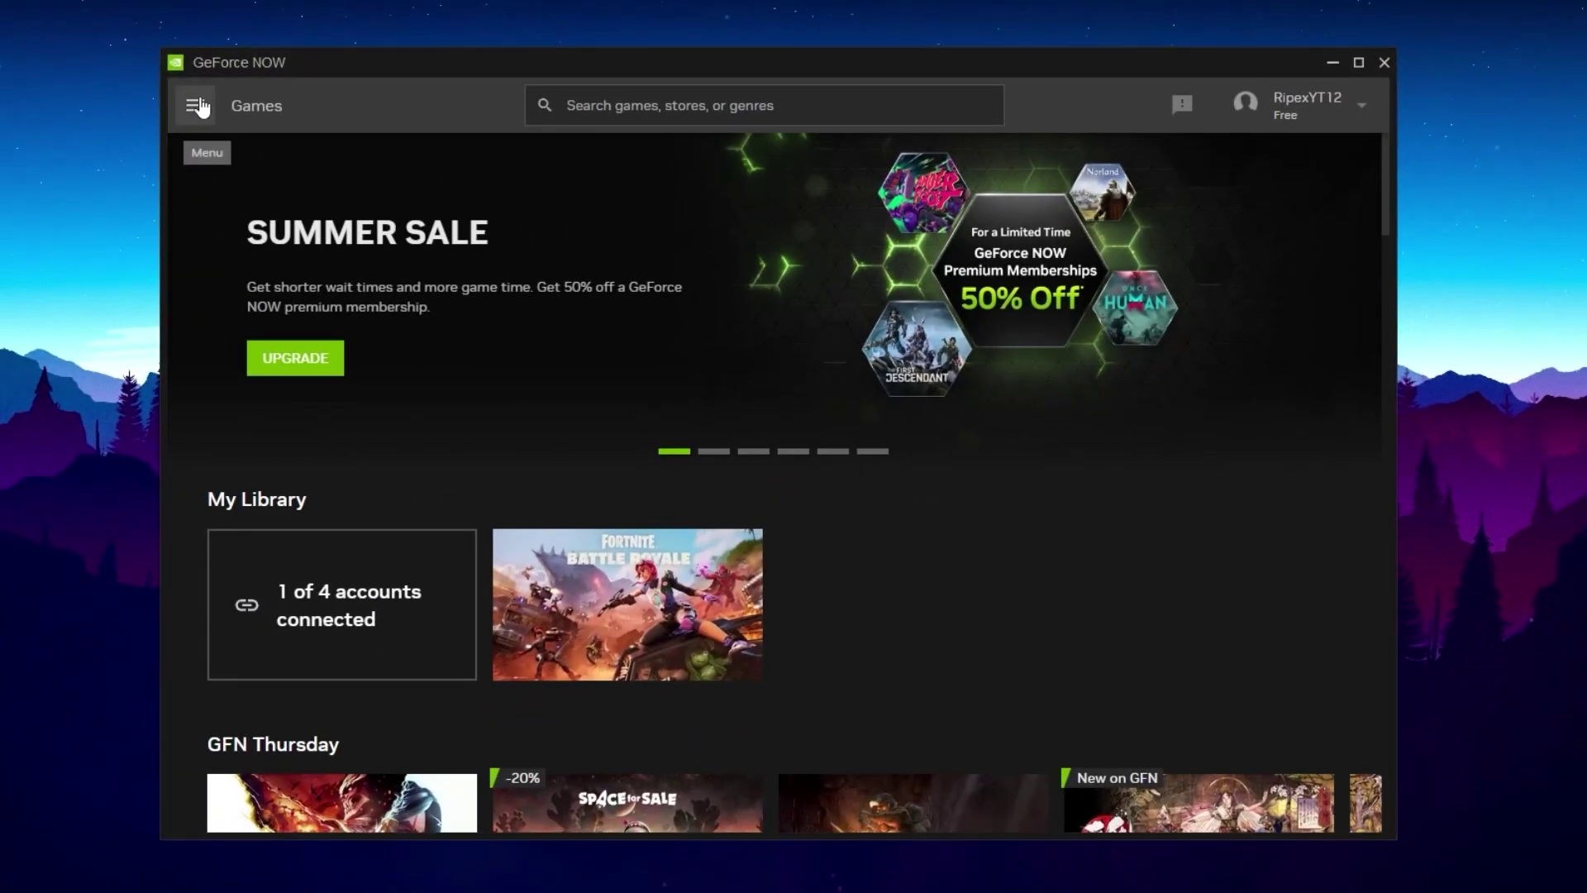
Switch to GeForce NOW, open its settings and choose Custom as the streaming quality
{"action": "left_click", "coordinate": [197, 106]}
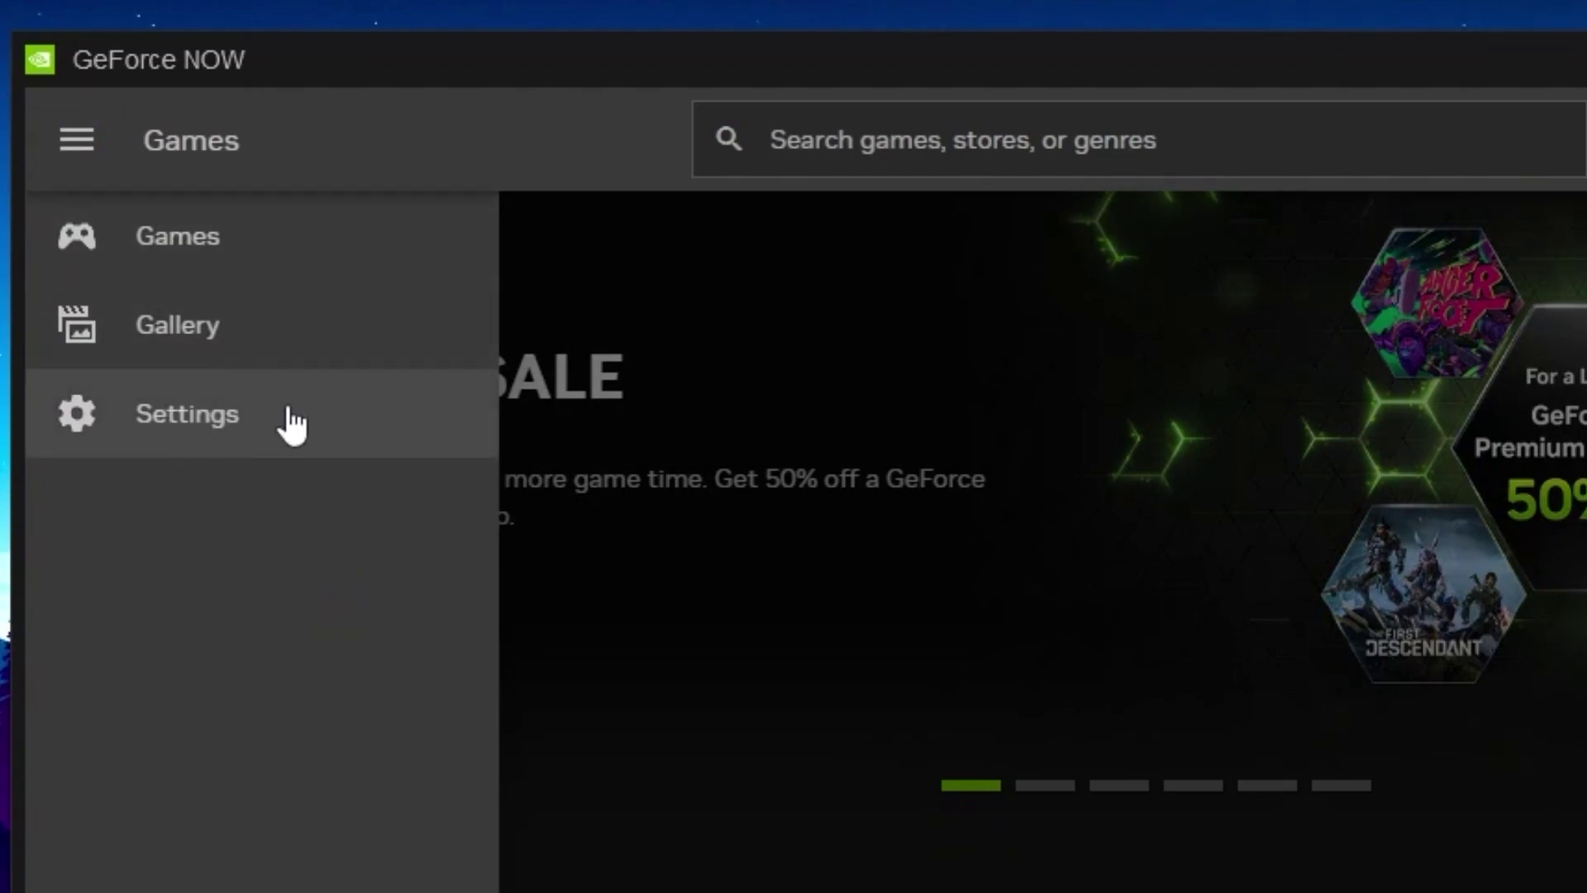
{"action": "left_click", "coordinate": [291, 425]}
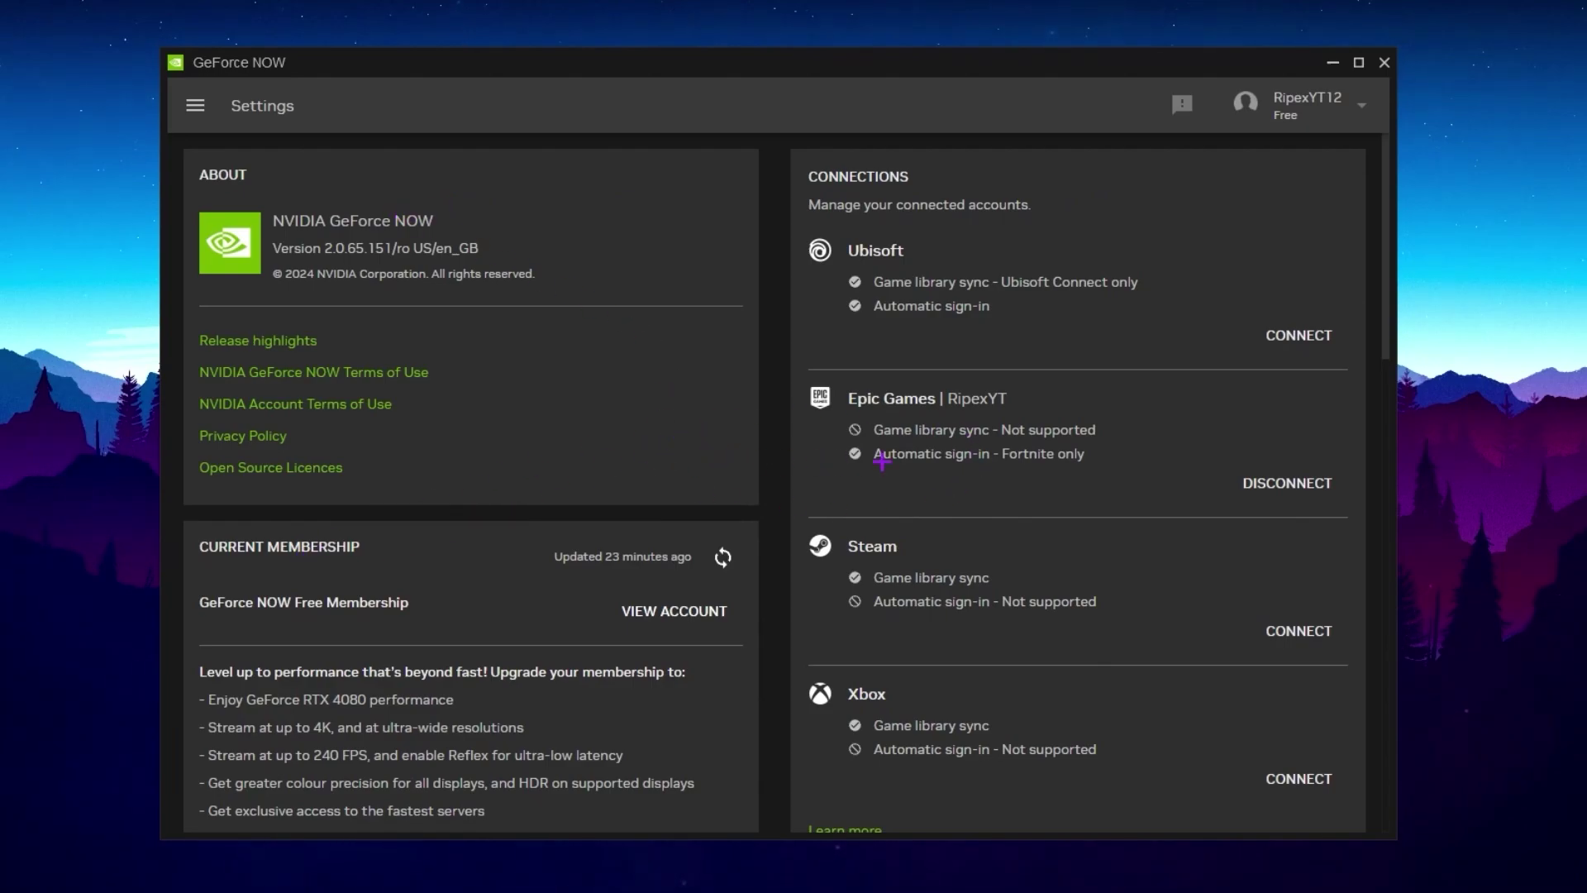
{"action": "scroll", "coordinate": [881, 460], "scroll_direction": "down", "scroll_amount": 6}
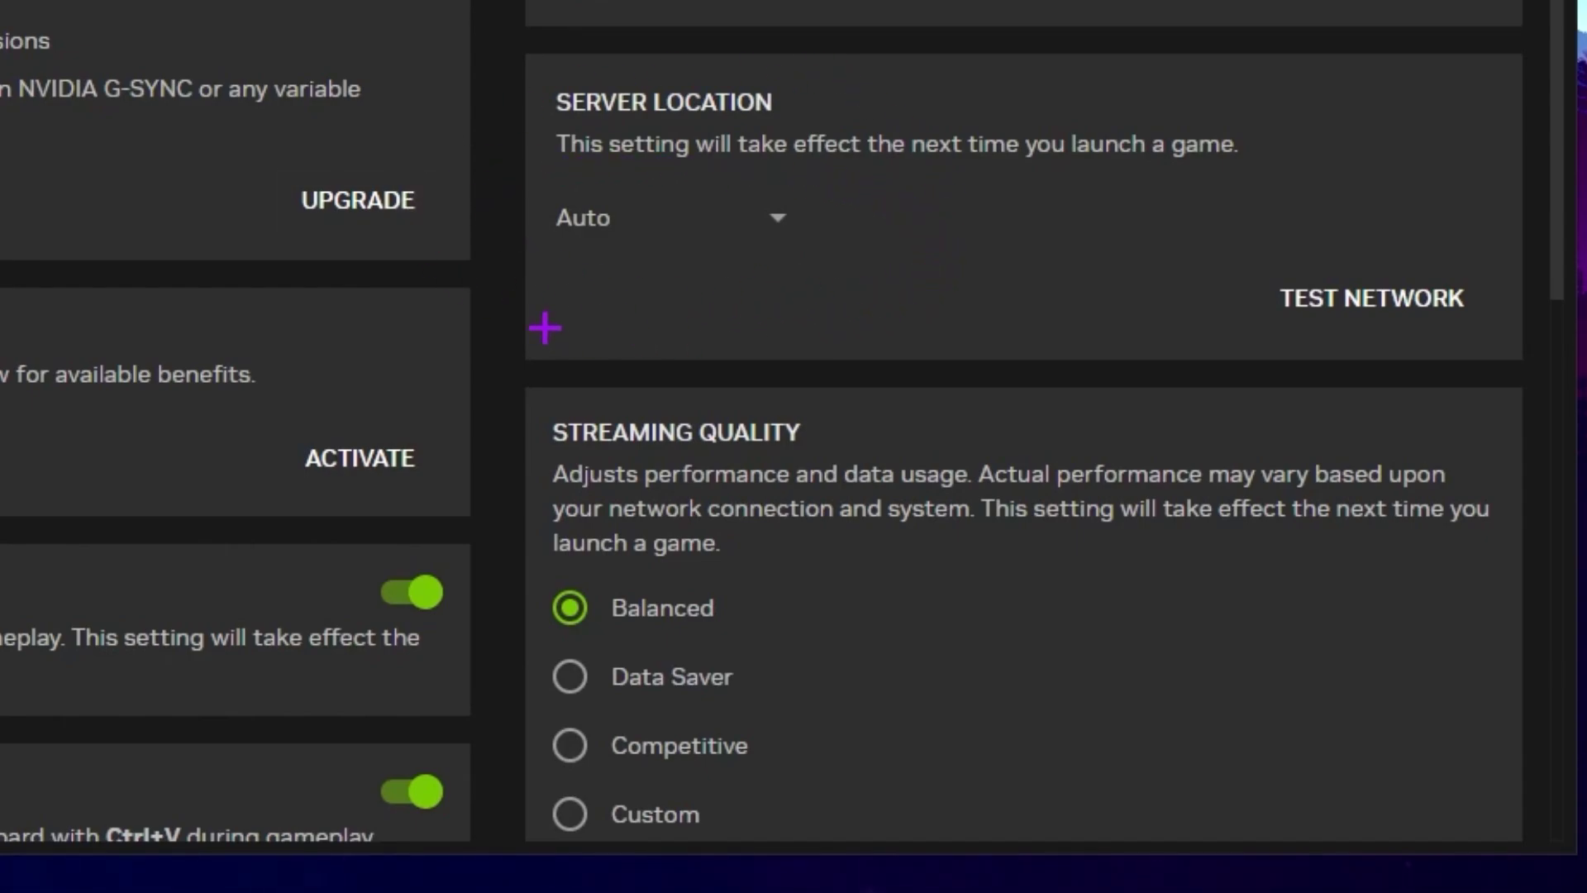
{"action": "scroll", "coordinate": [531, 22], "scroll_direction": "down", "scroll_amount": 5}
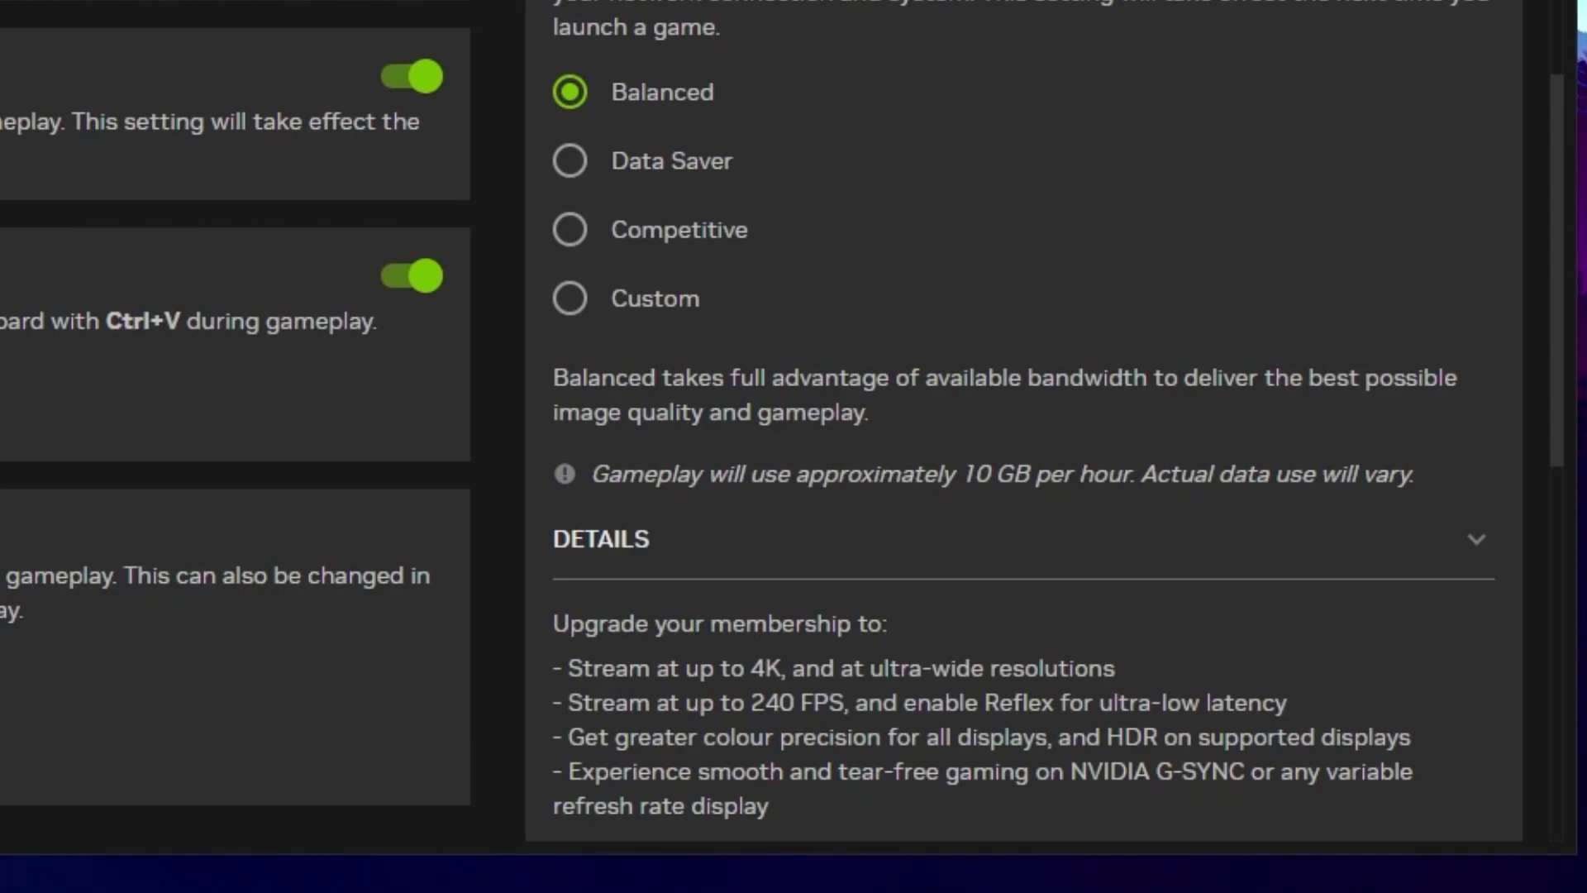
{"action": "left_click", "coordinate": [626, 318]}
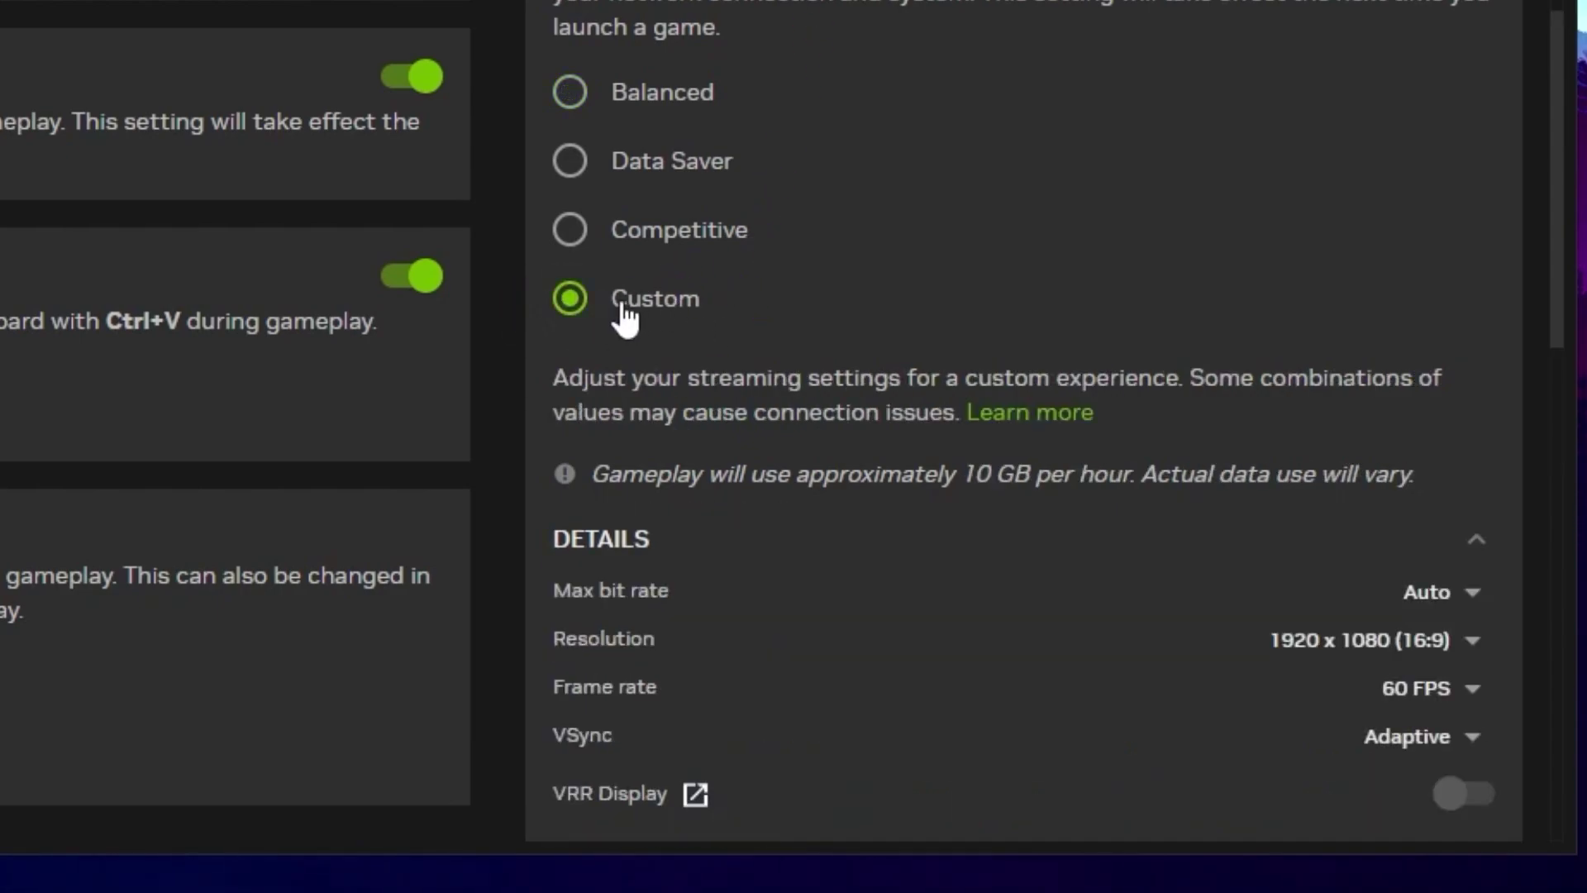
Set the streaming quality's max bit rate to Custom with a value of 50 Mbps
{"action": "scroll", "coordinate": [744, 306], "scroll_direction": "down", "scroll_amount": 4}
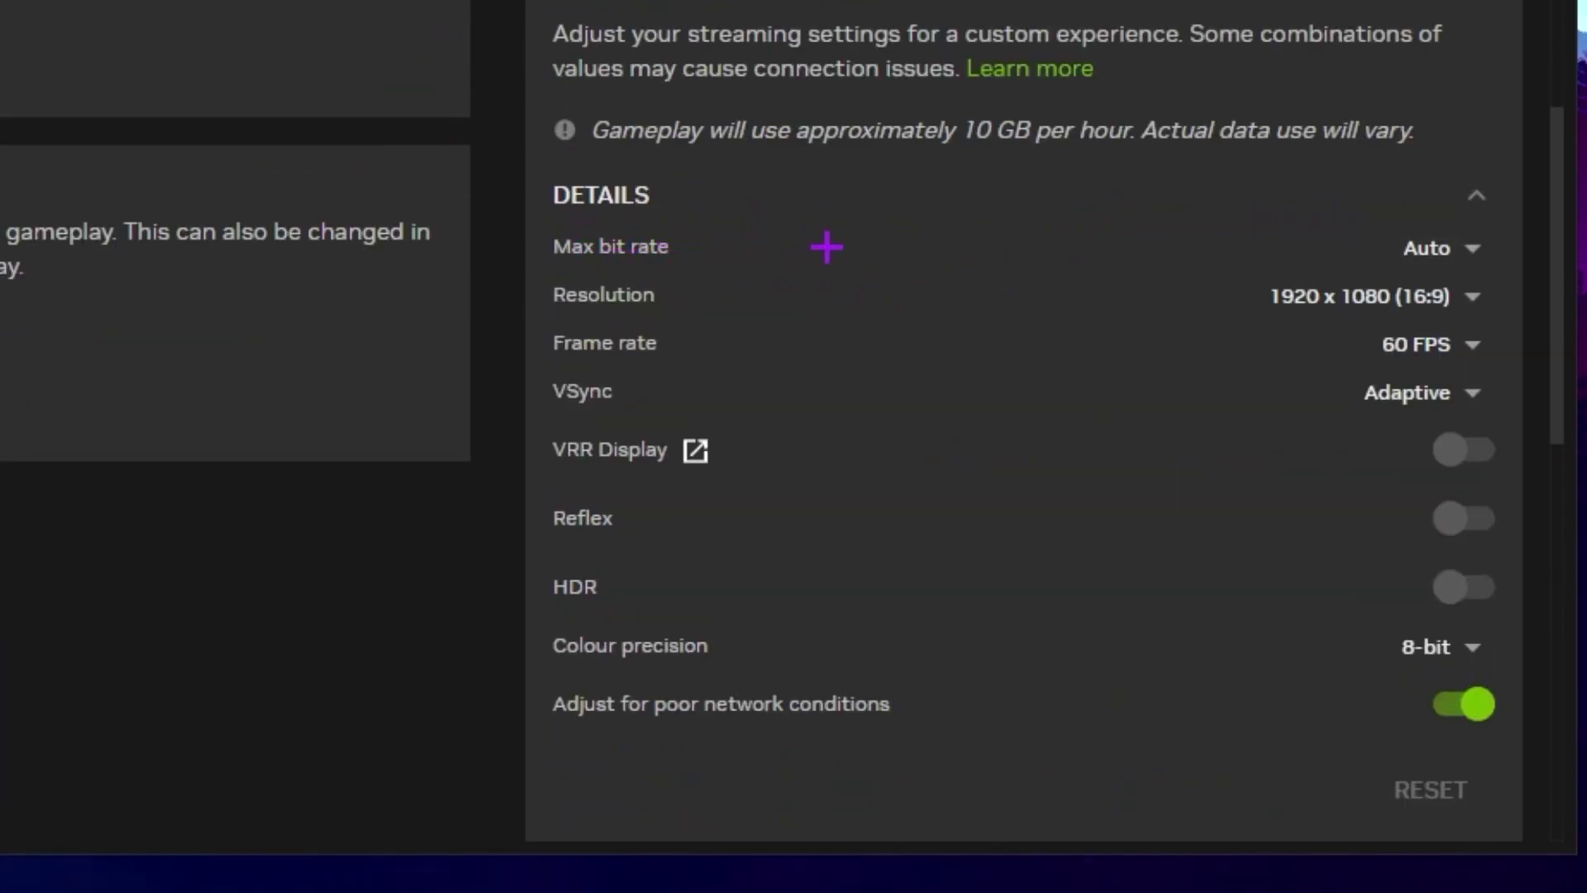
{"action": "left_click", "coordinate": [1486, 260]}
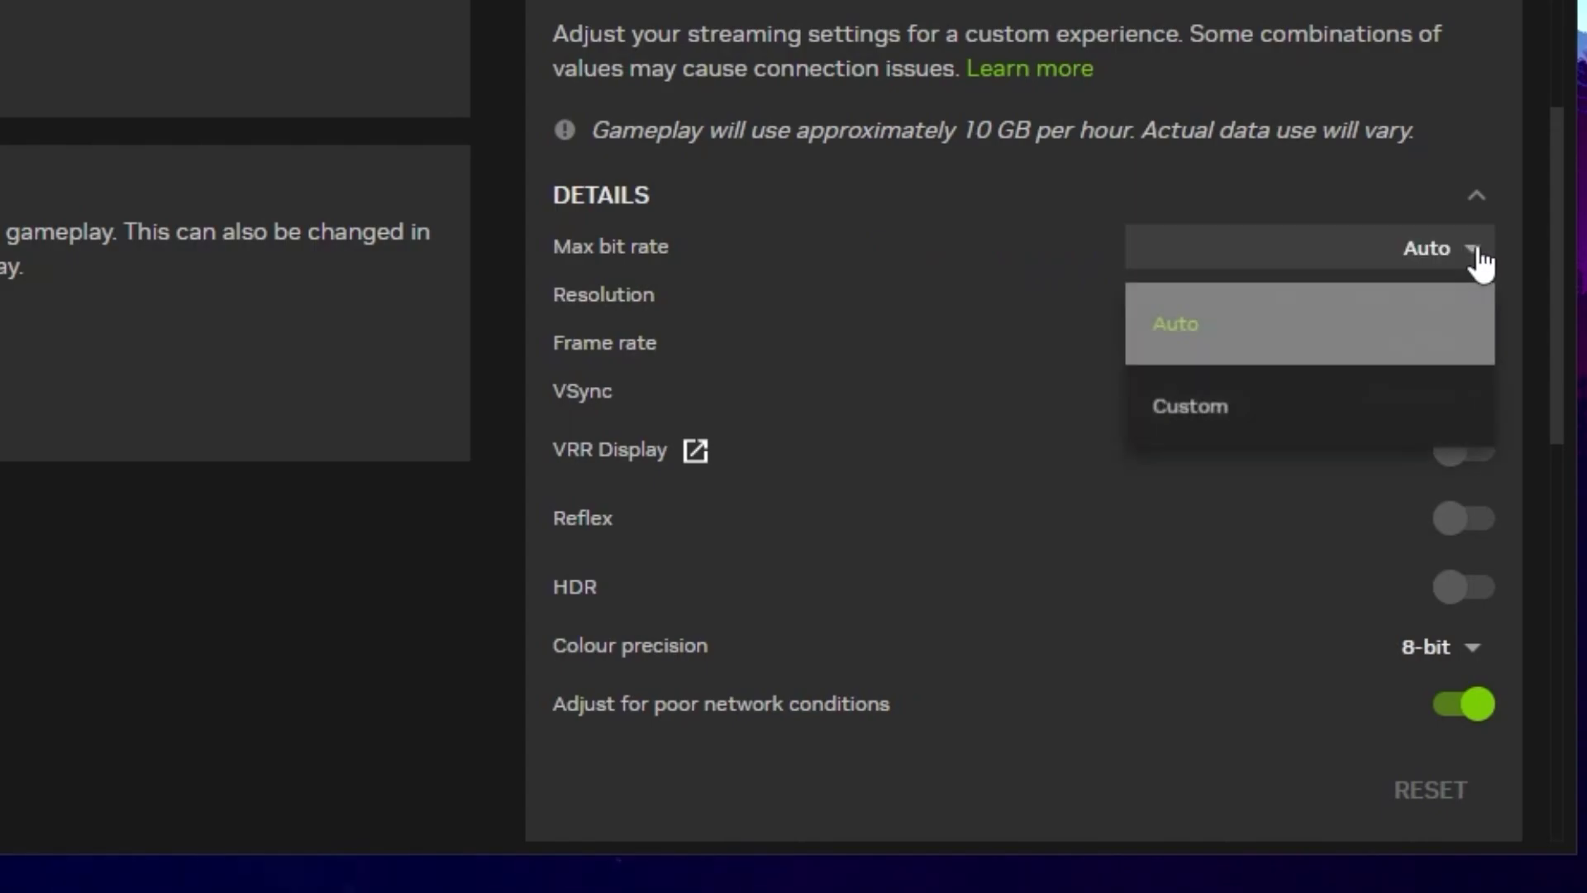
{"action": "left_click", "coordinate": [1211, 428]}
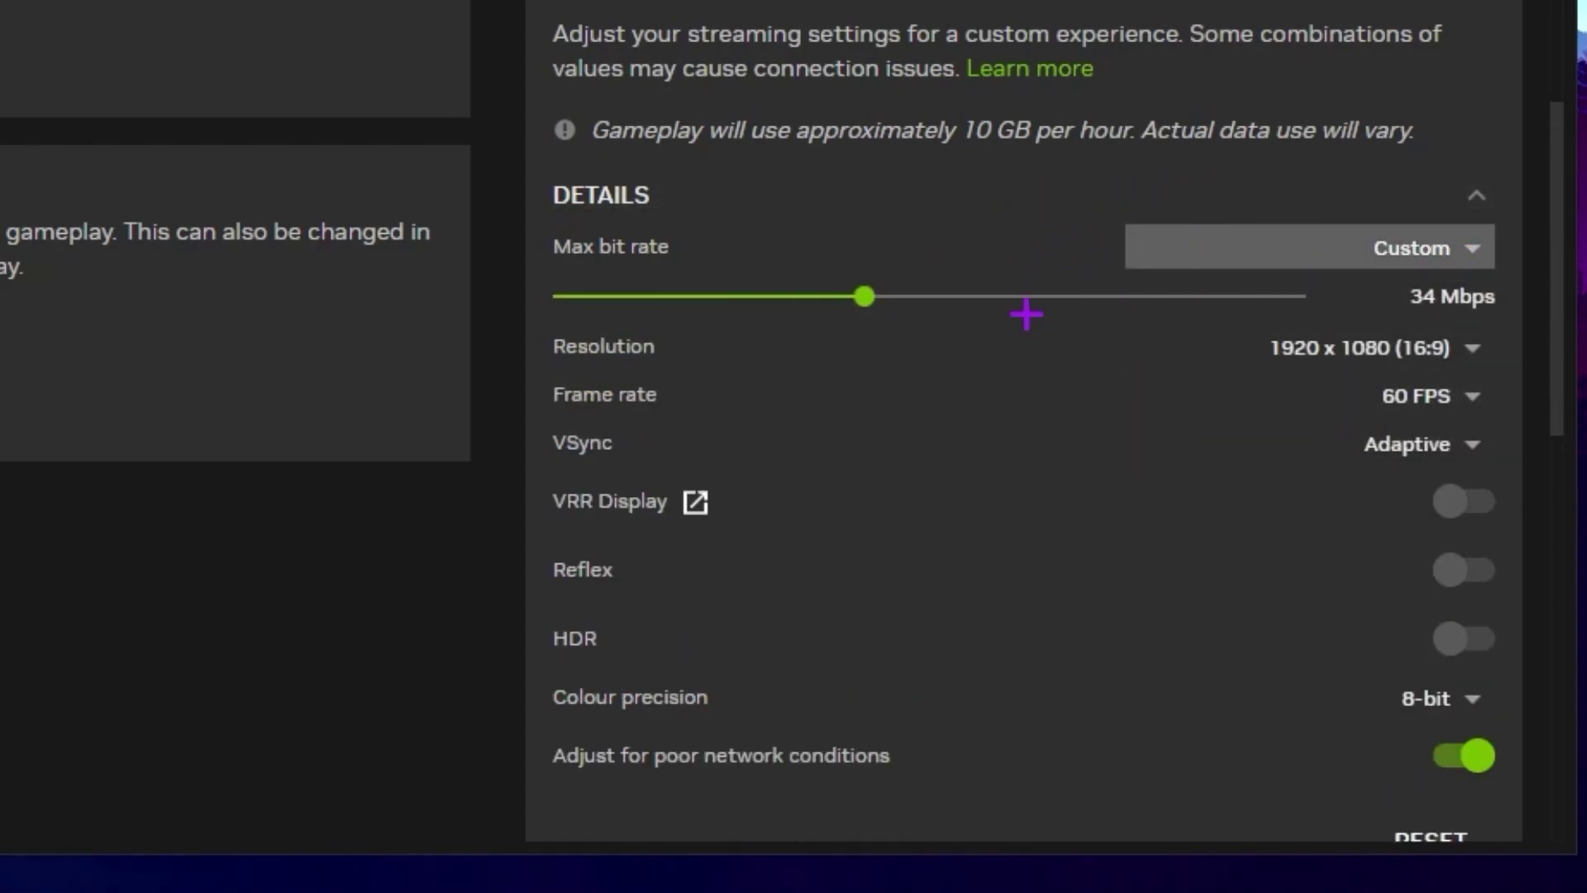
{"action": "left_click_drag", "start_coordinate": [867, 311], "coordinate": [1037, 312]}
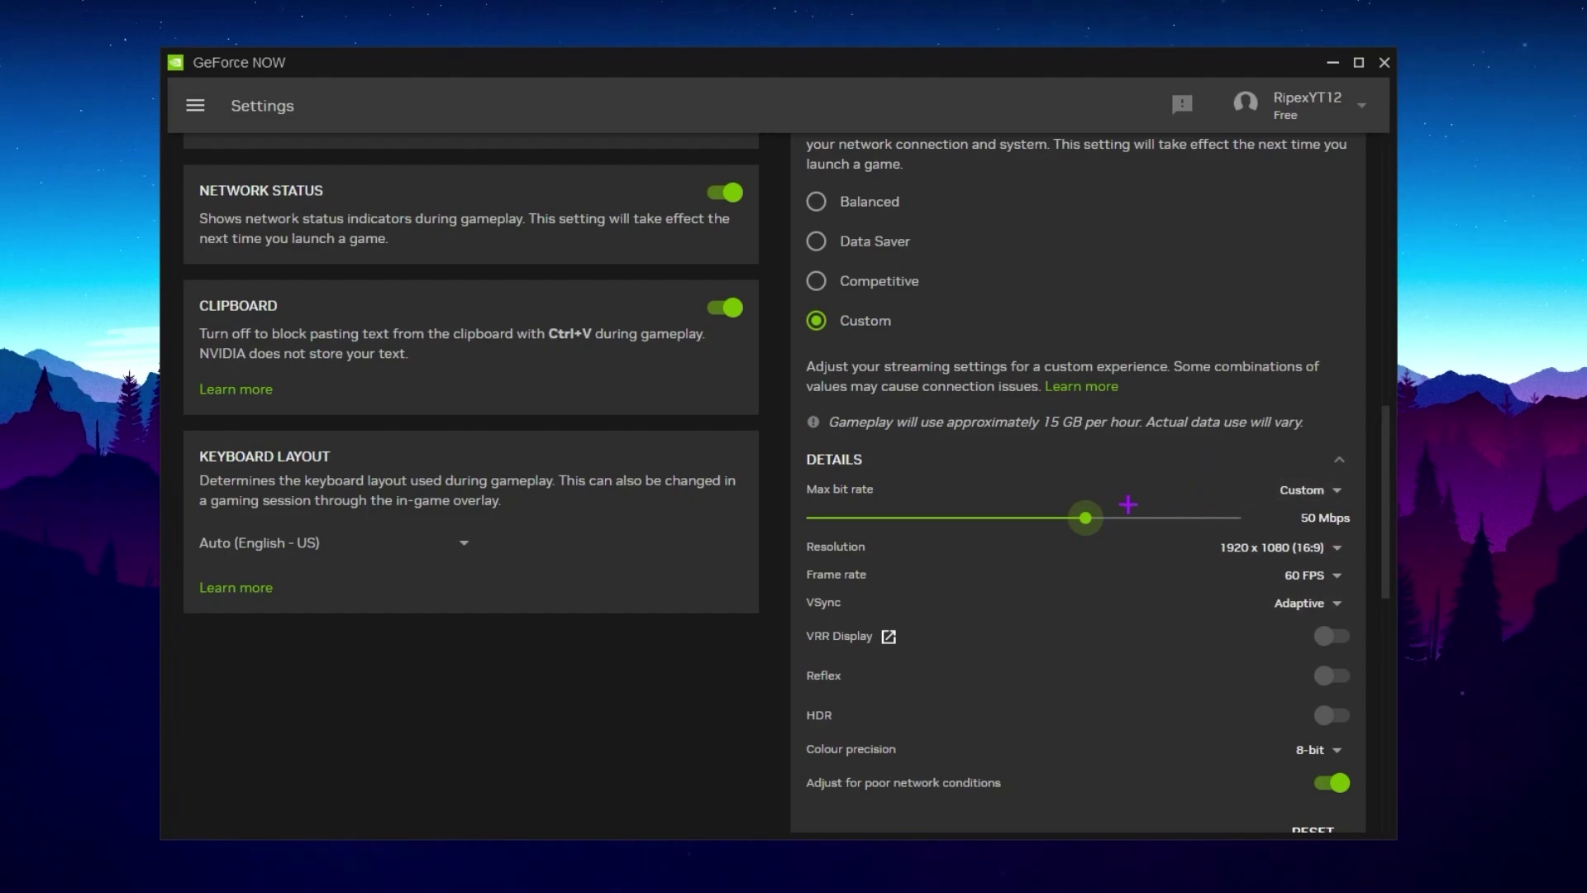
{"action": "left_click", "coordinate": [1302, 491]}
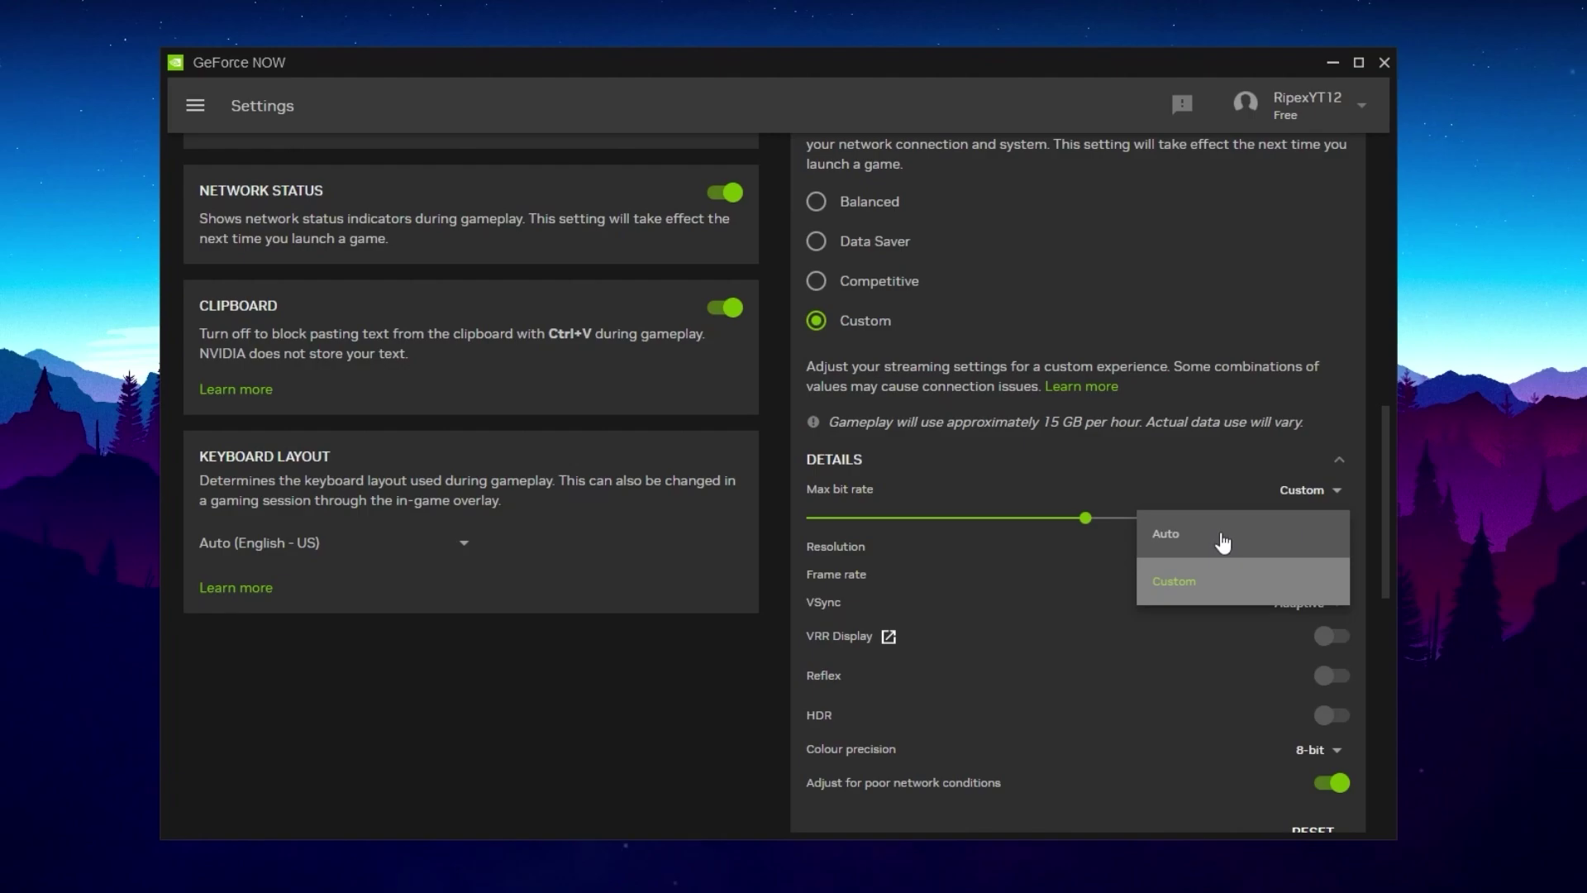
{"action": "left_click", "coordinate": [1240, 473]}
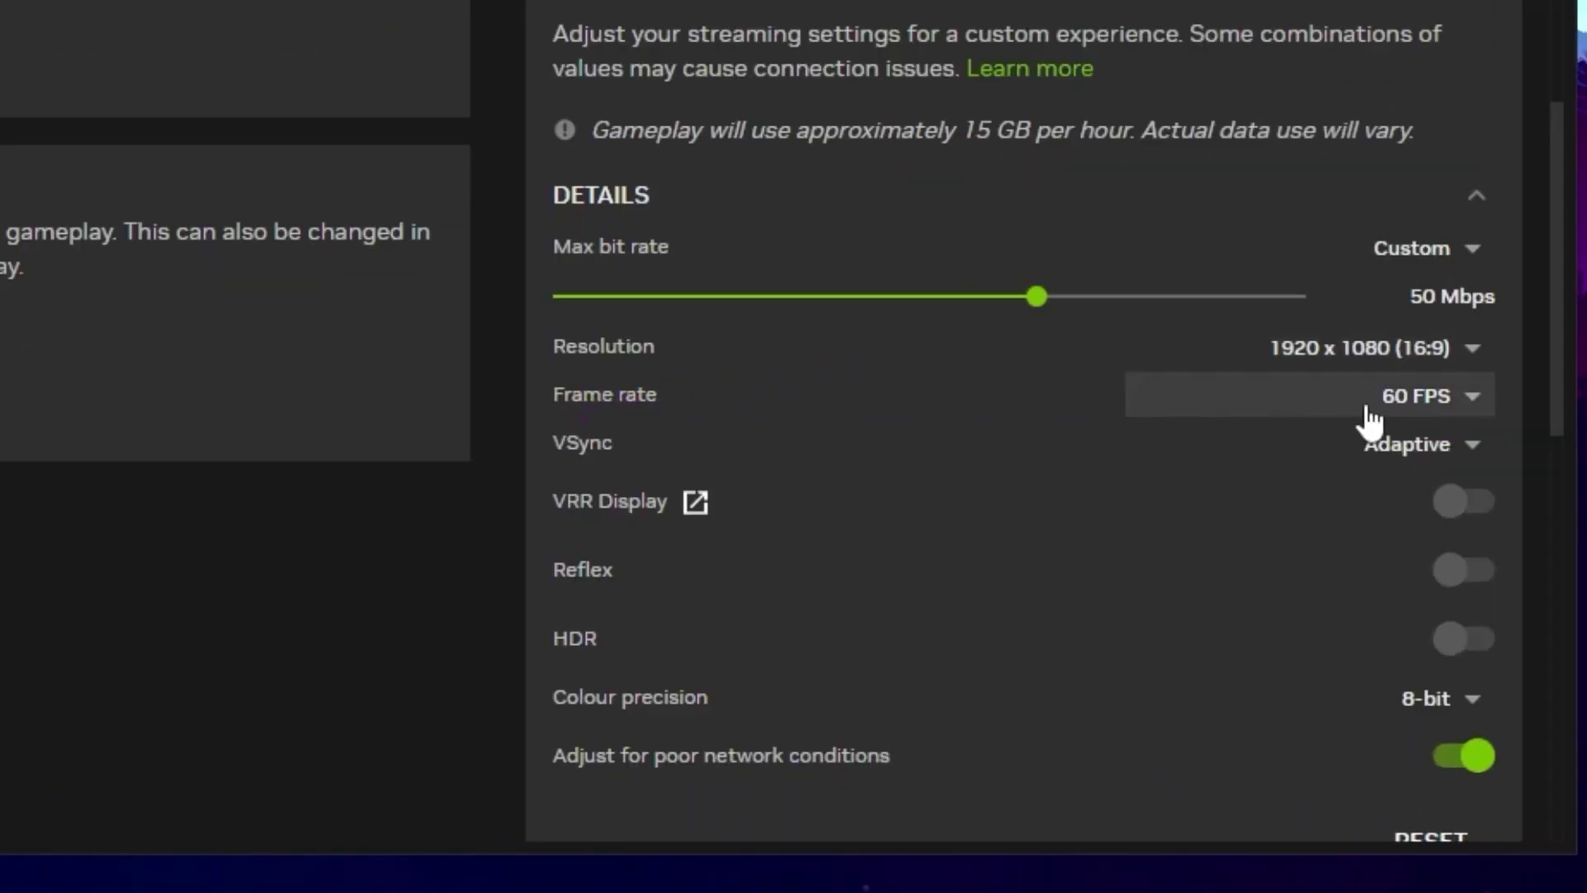
Check the available frame rate options without changing the selection, and set VSync to Off
{"action": "left_click", "coordinate": [1476, 405]}
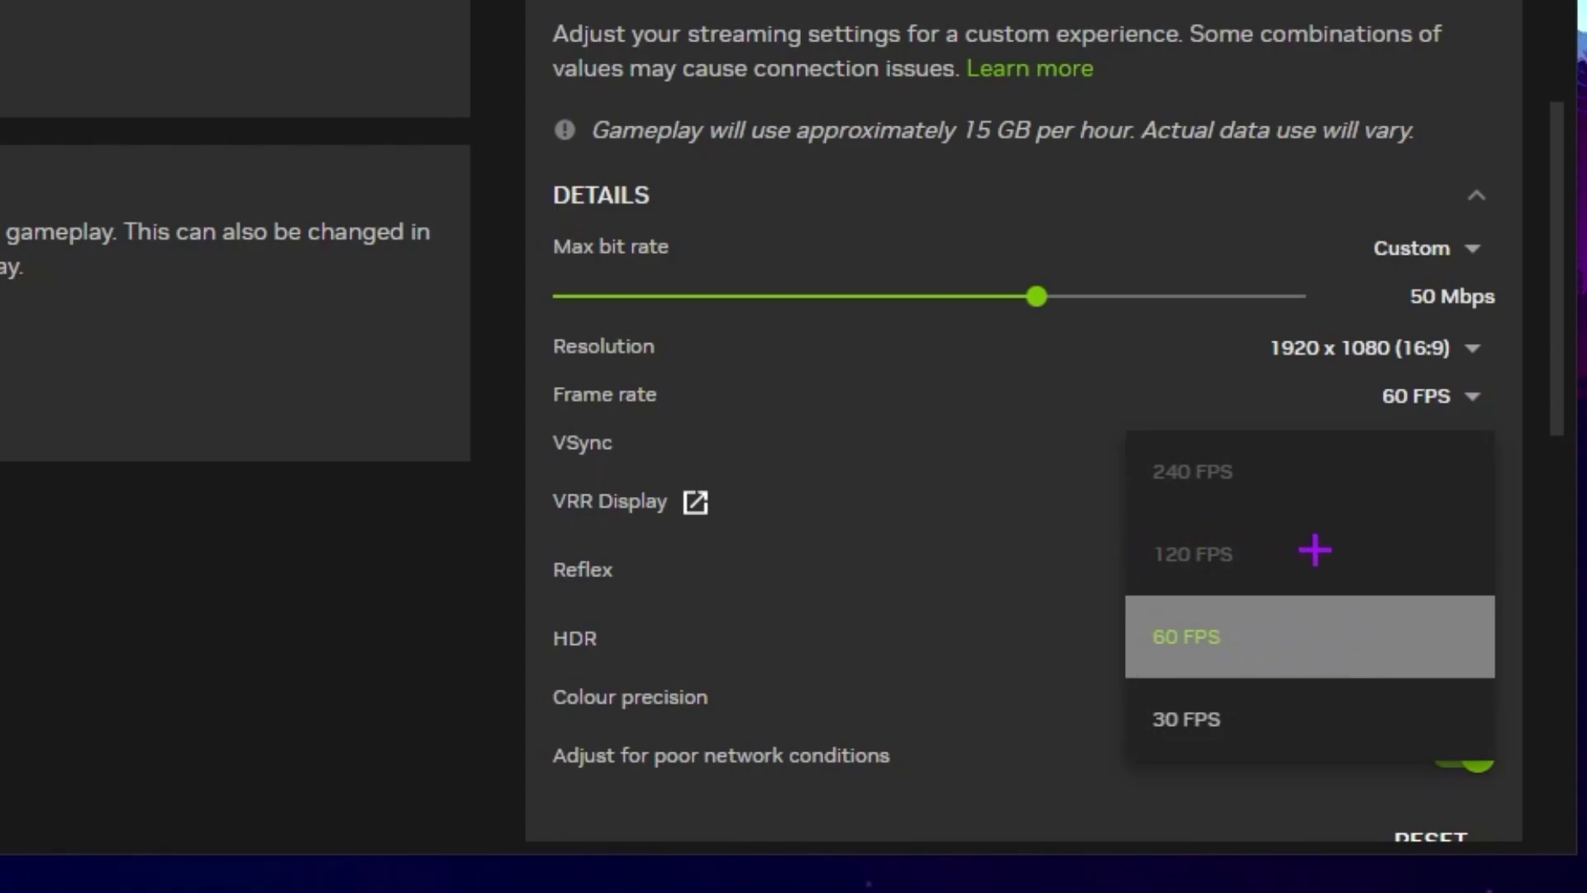
{"action": "left_click", "coordinate": [984, 388]}
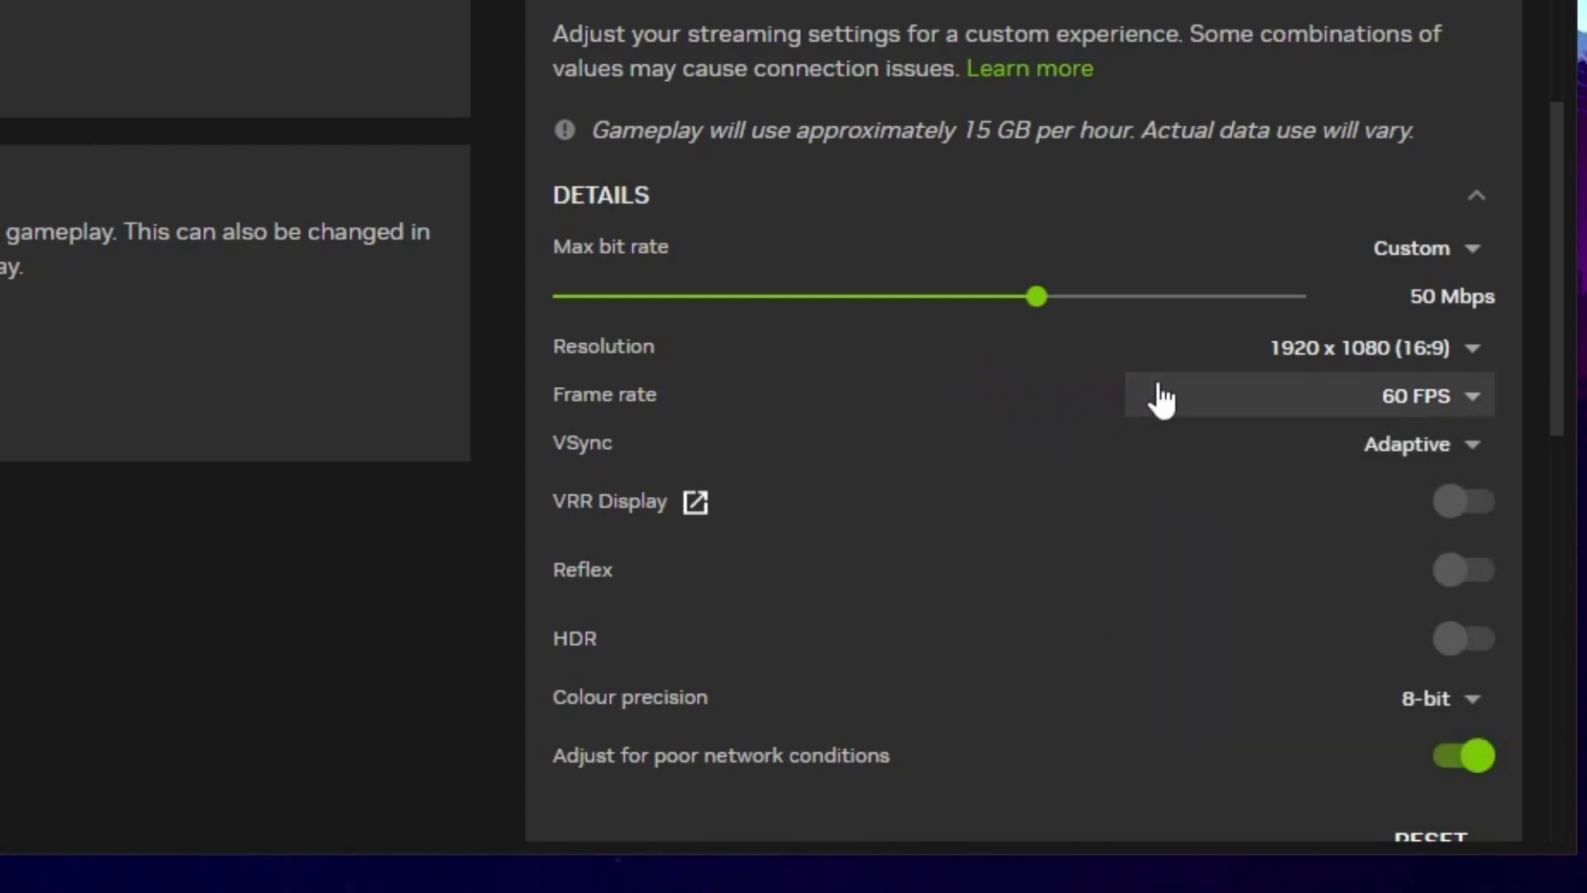
{"action": "left_click", "coordinate": [1442, 438]}
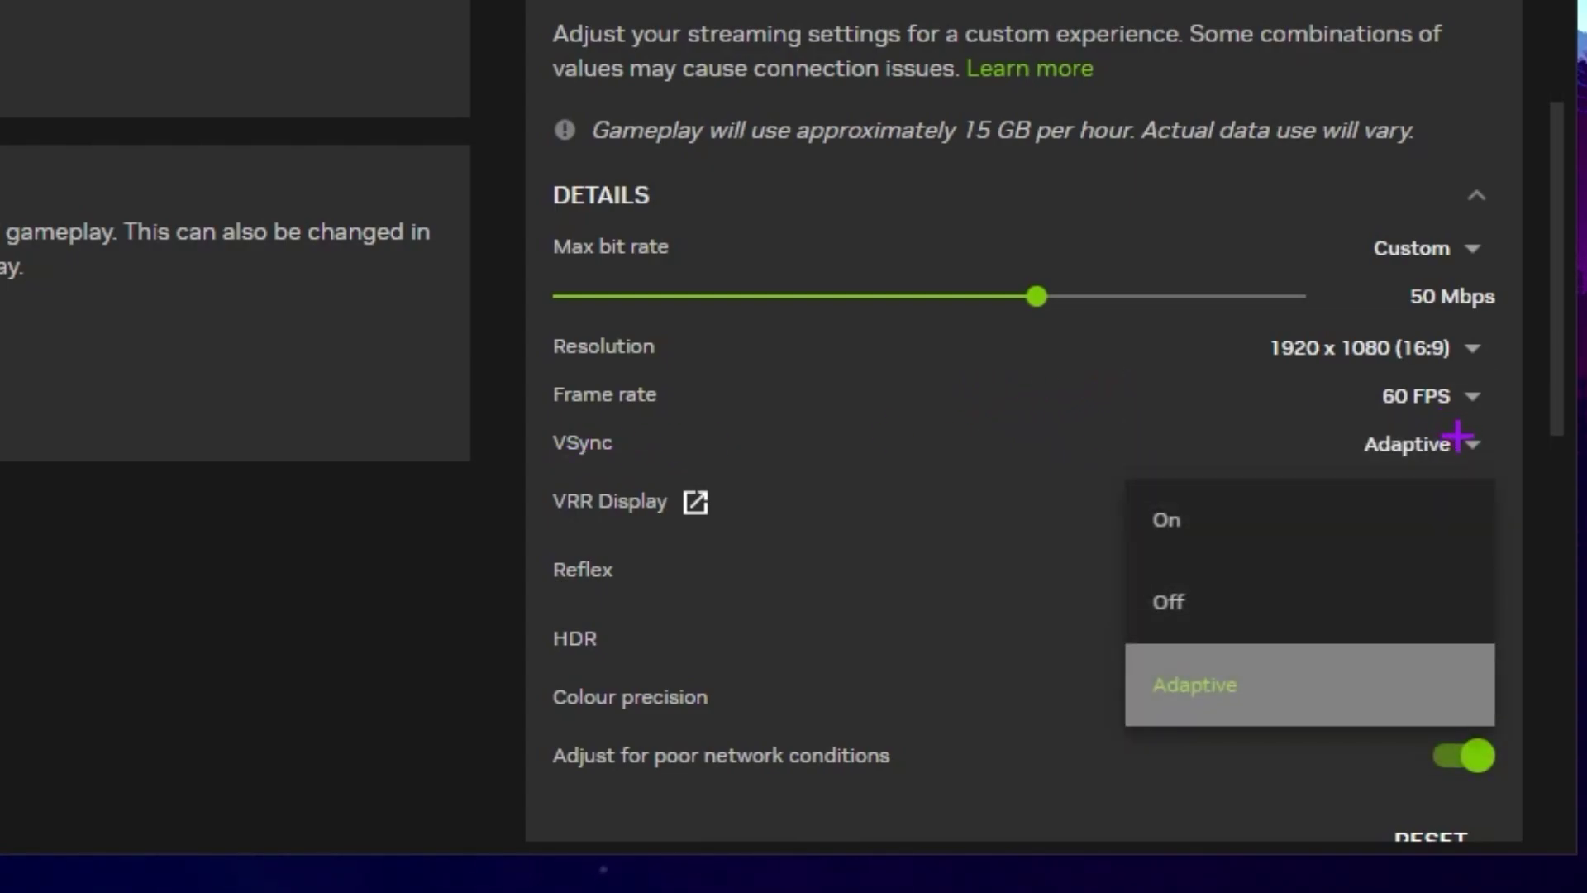
{"action": "left_click", "coordinate": [1267, 606]}
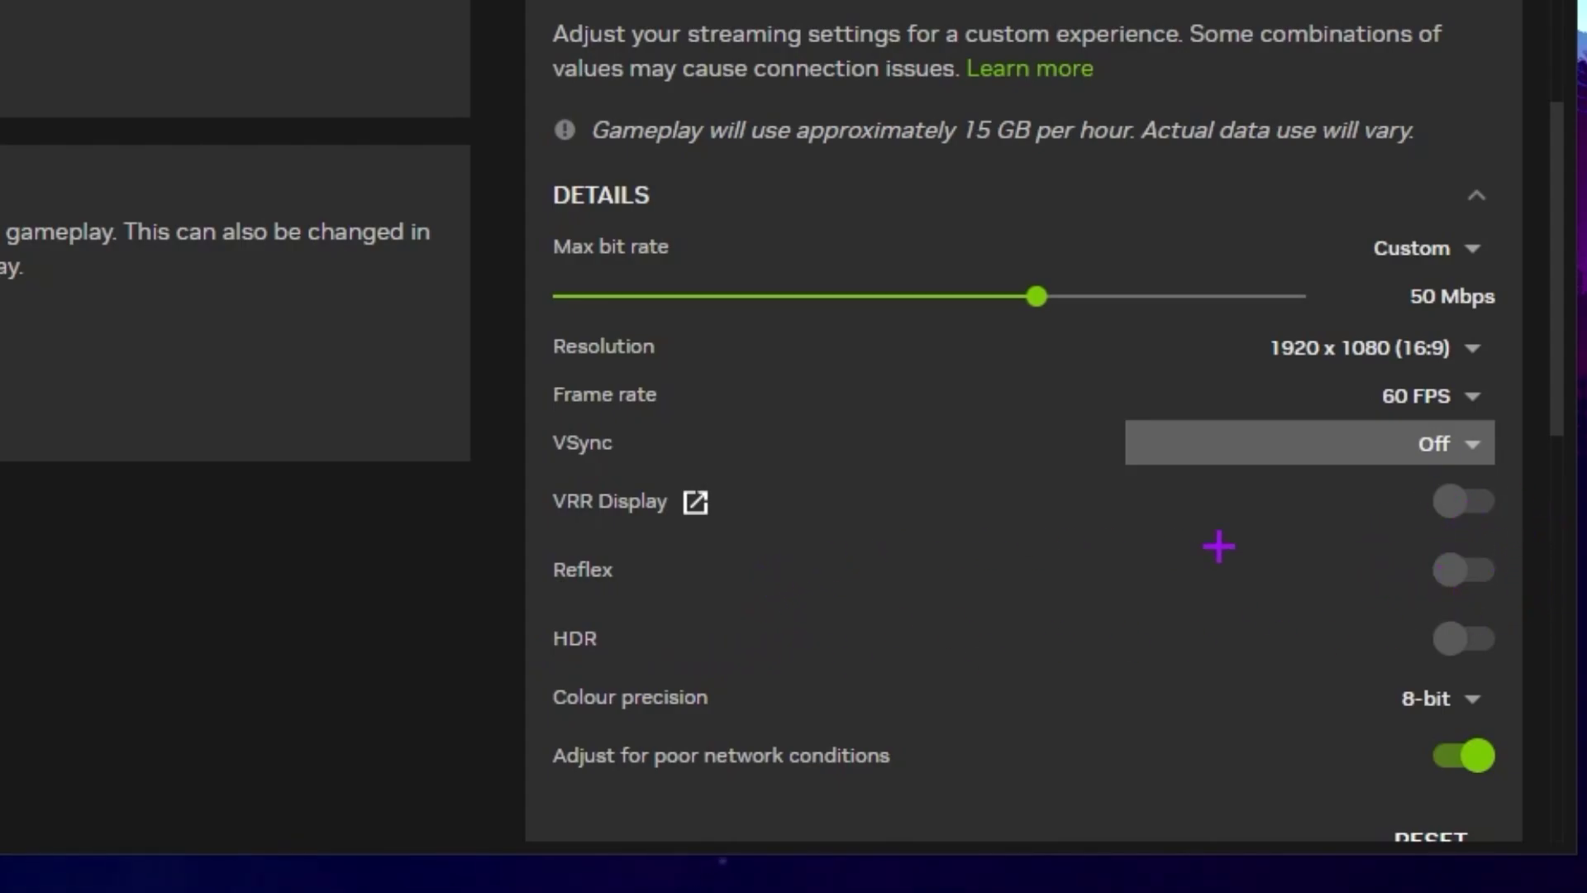
Examine the colour precision options, the poor network adjustment and the resolution upscaling settings
{"action": "scroll", "coordinate": [1152, 574], "scroll_direction": "down", "scroll_amount": 6}
{"action": "scroll", "coordinate": [958, 542], "scroll_direction": "up", "scroll_amount": 2}
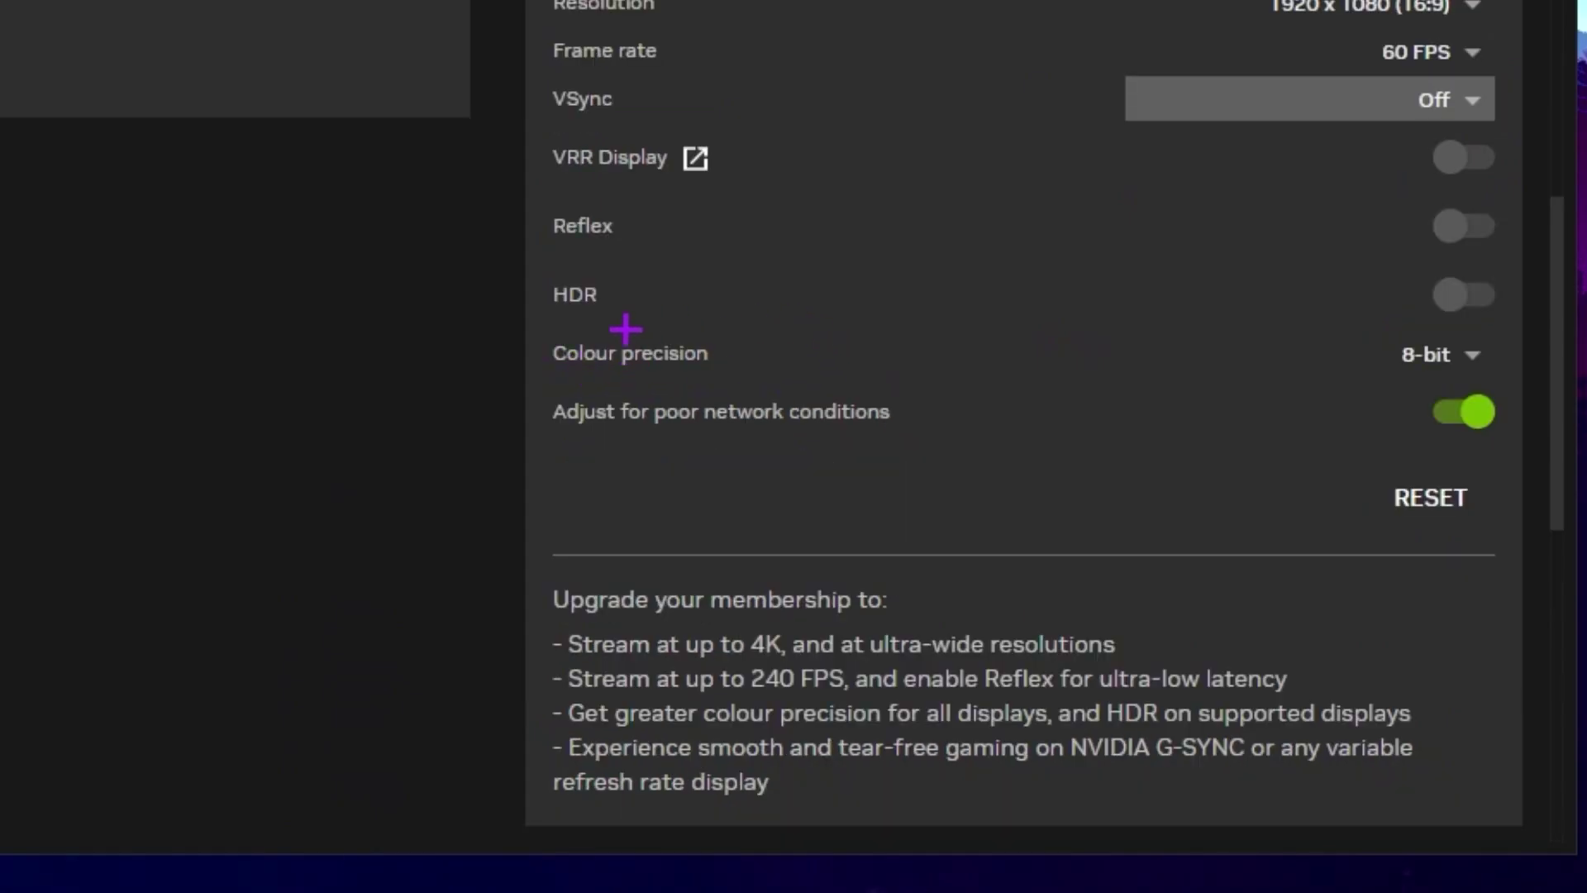
{"action": "left_click", "coordinate": [1472, 355]}
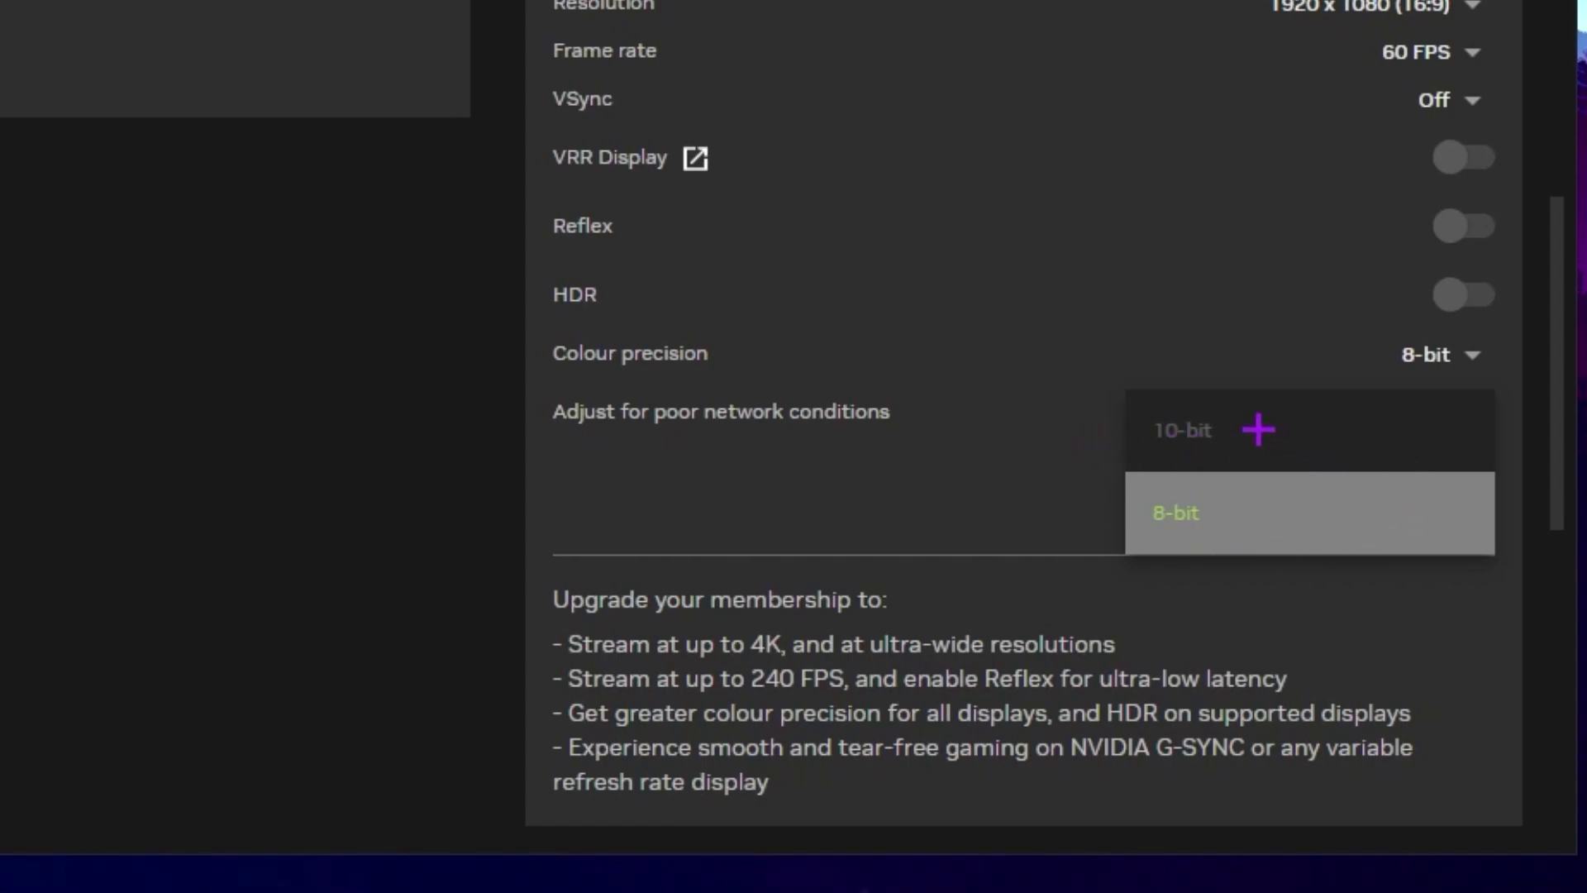
{"action": "left_click", "coordinate": [923, 471]}
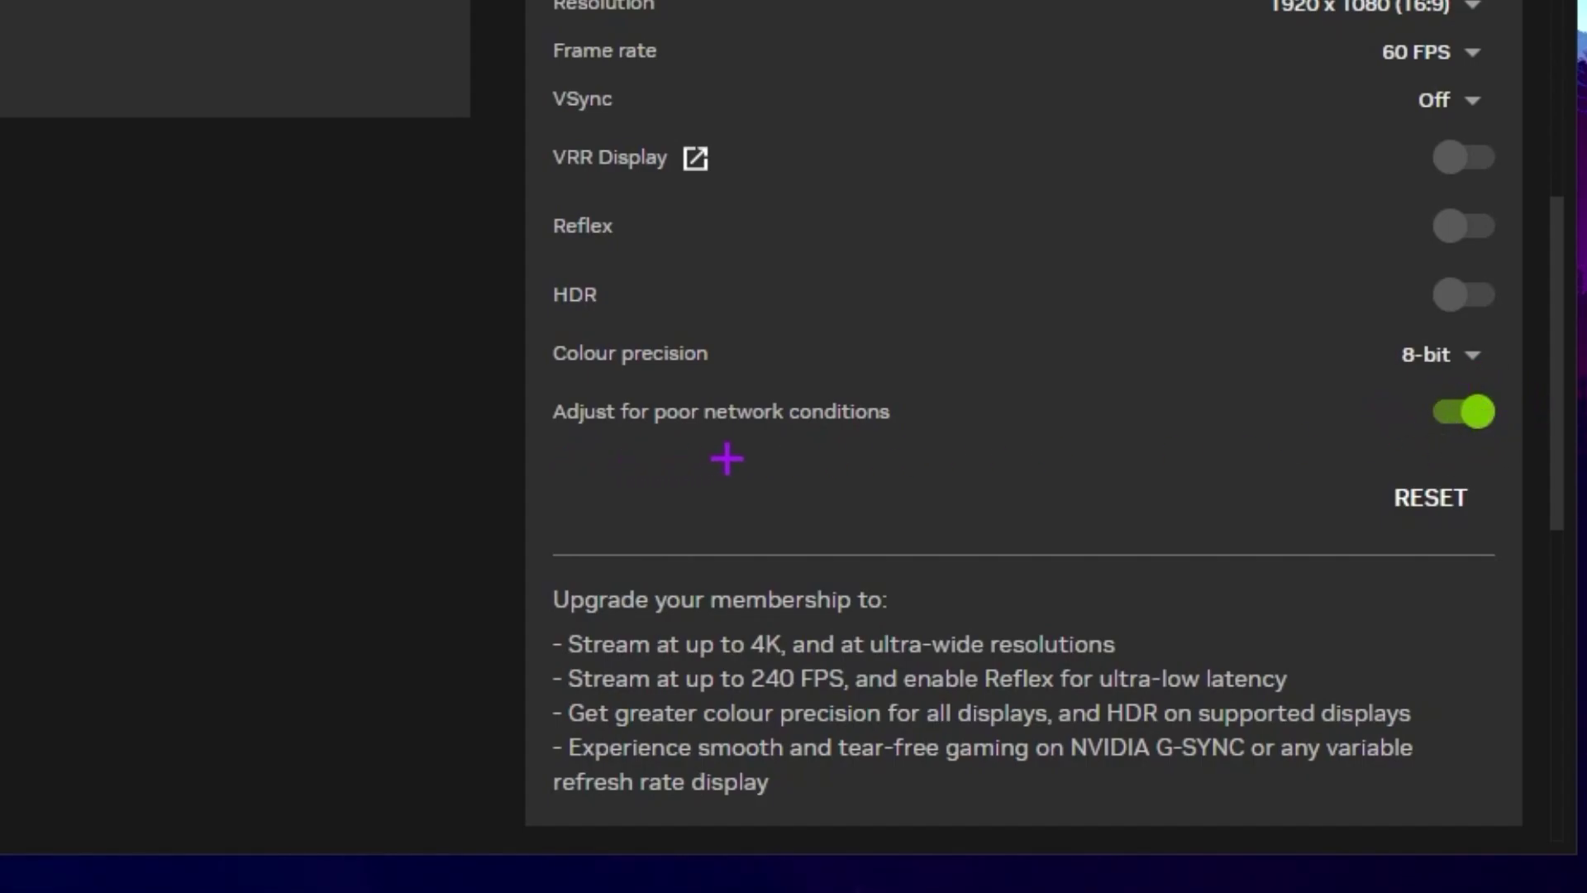
{"action": "scroll", "coordinate": [744, 467], "scroll_direction": "down", "scroll_amount": 4}
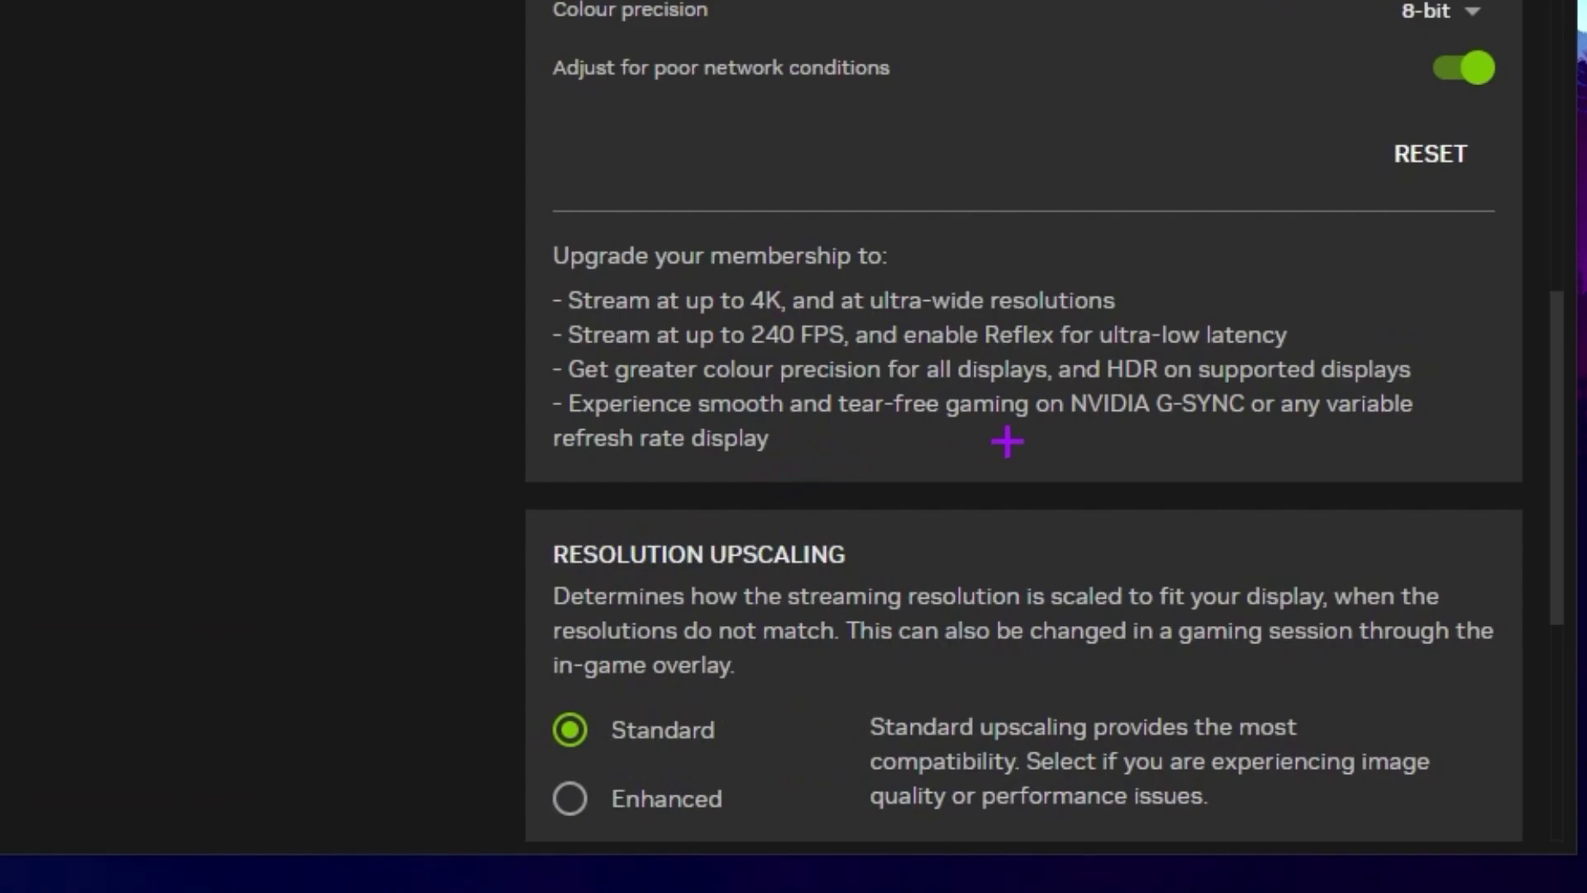
{"action": "scroll", "coordinate": [1074, 402], "scroll_direction": "down", "scroll_amount": 6}
{"action": "scroll", "coordinate": [960, 399], "scroll_direction": "up", "scroll_amount": 2}
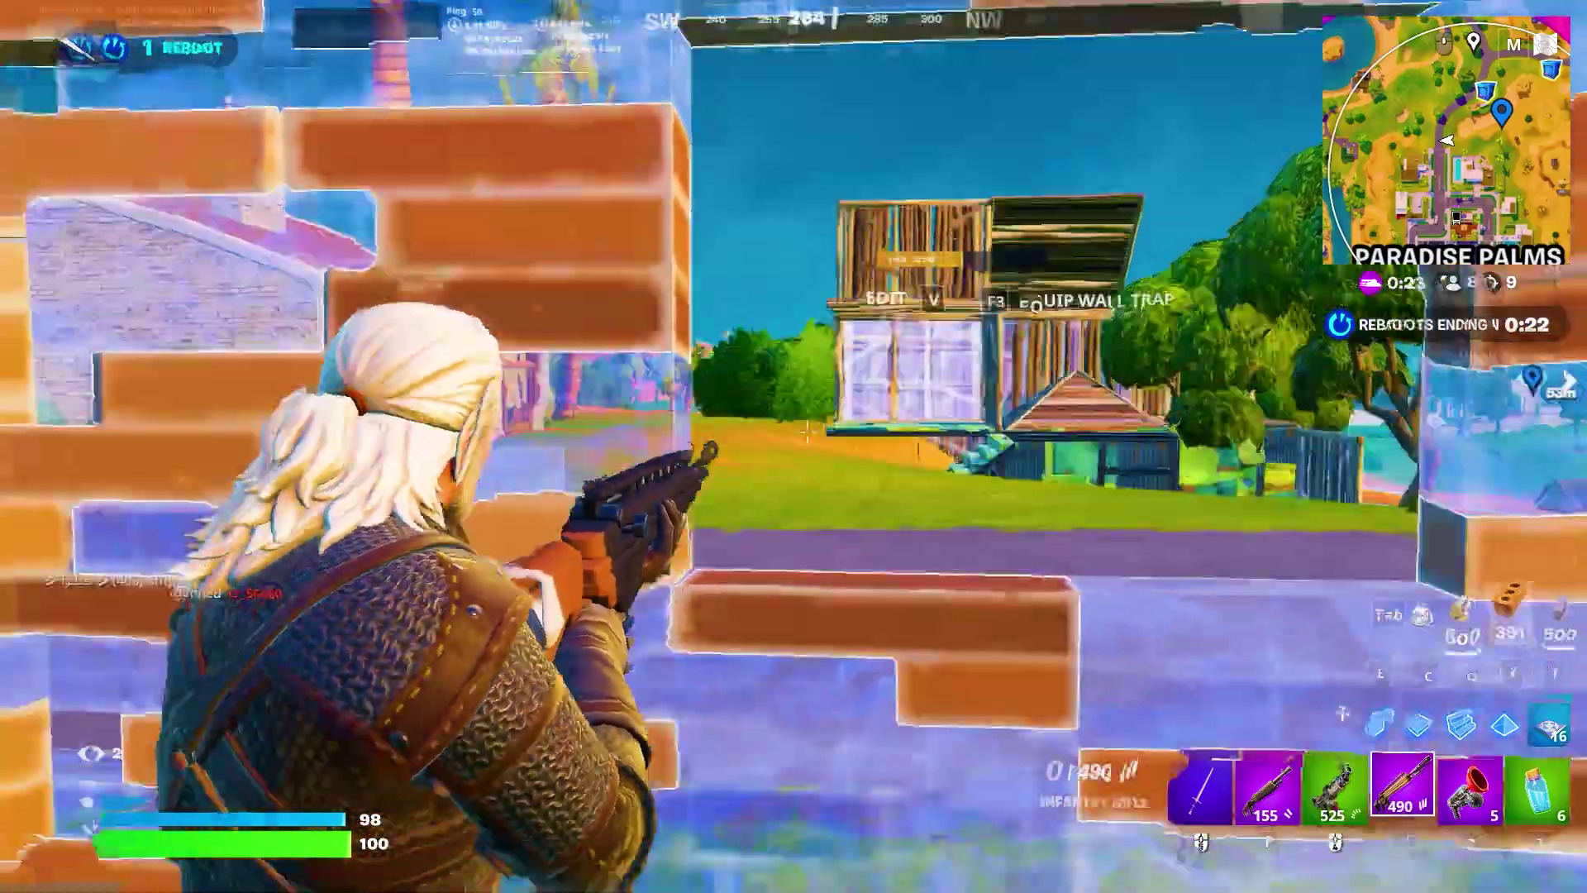
{"action": "key", "text": "2"}
{"action": "left_click", "coordinate": [794, 447]}
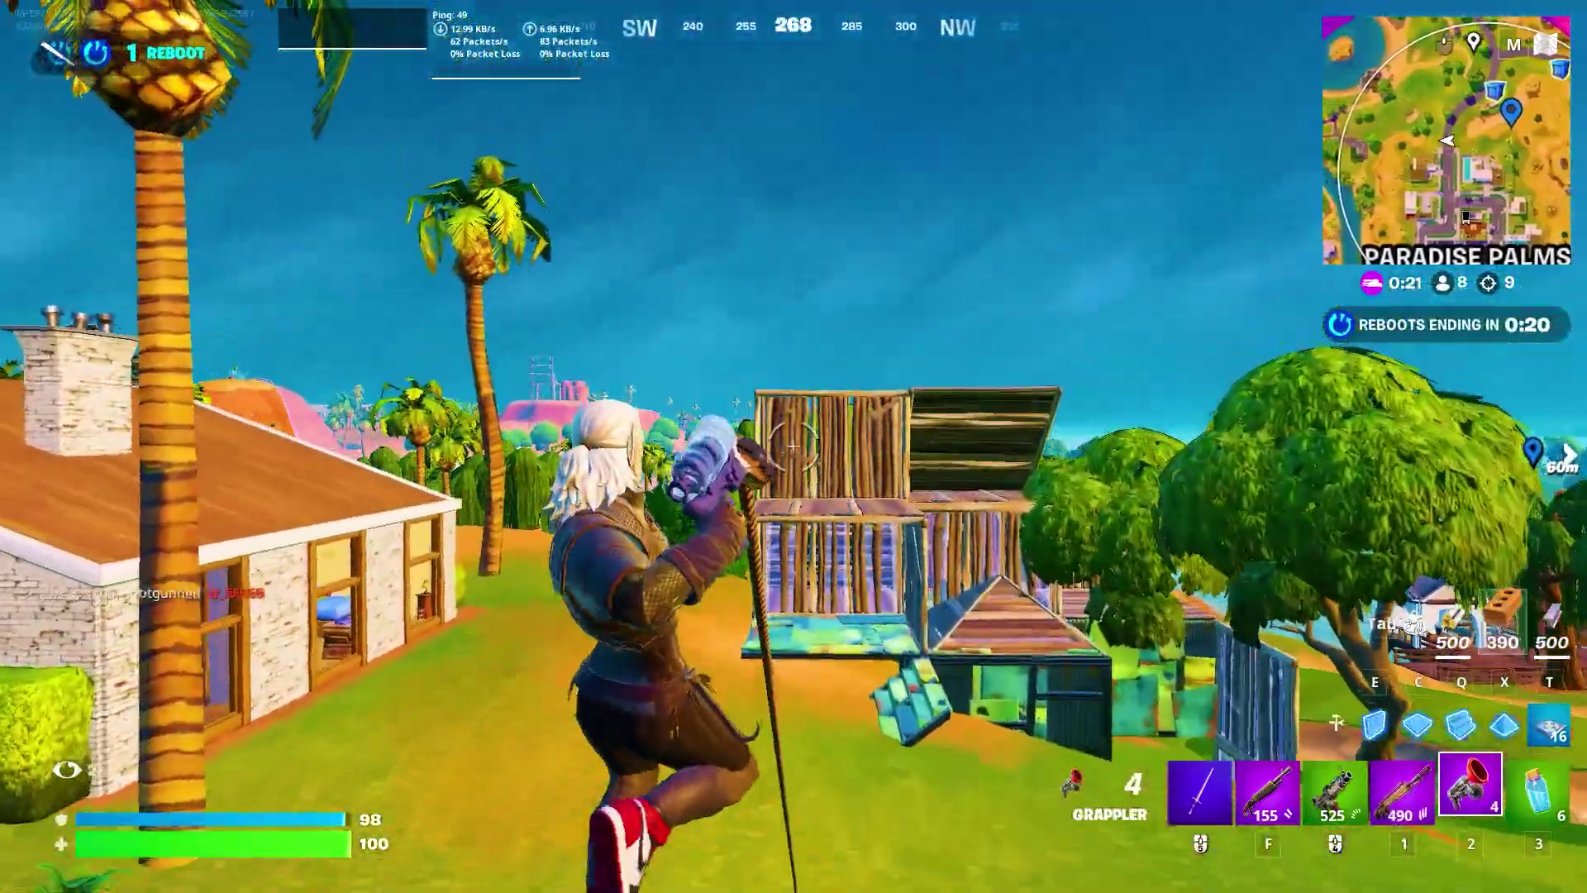